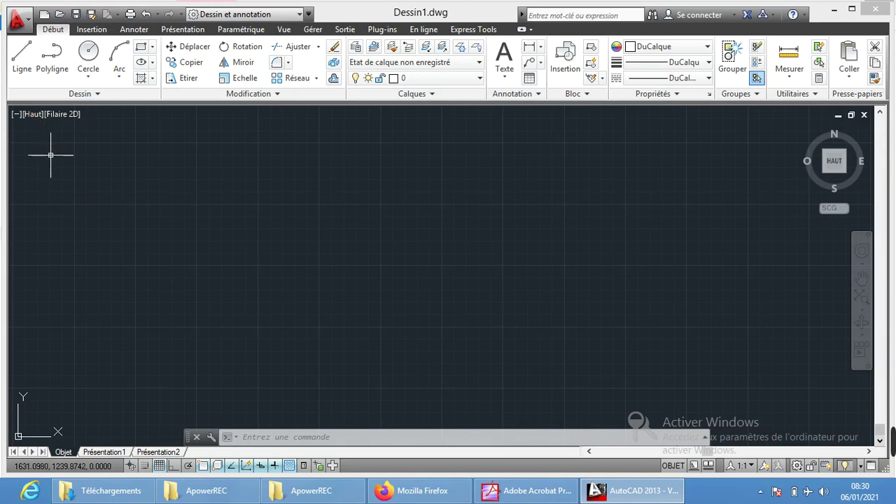
Start the LIGNE command from the Dessin panel
click(22, 56)
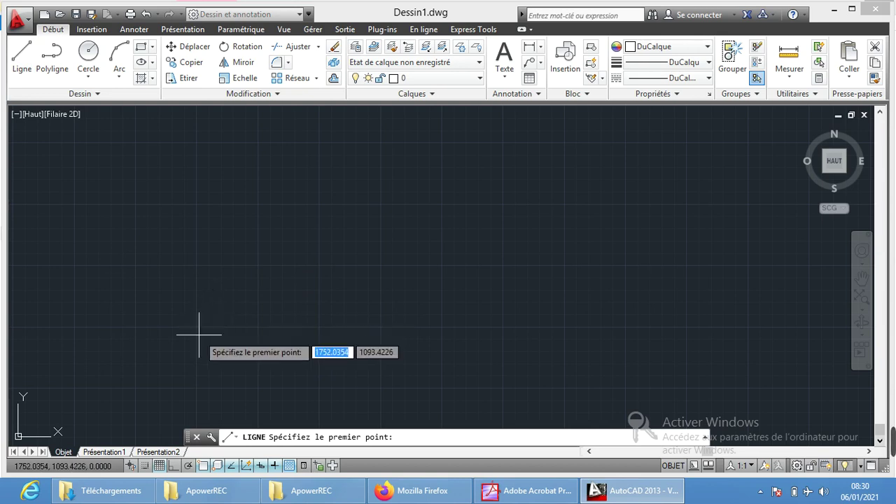
Fix the line's first point at 0,0, then zoom out and pan to the origin
text(0)
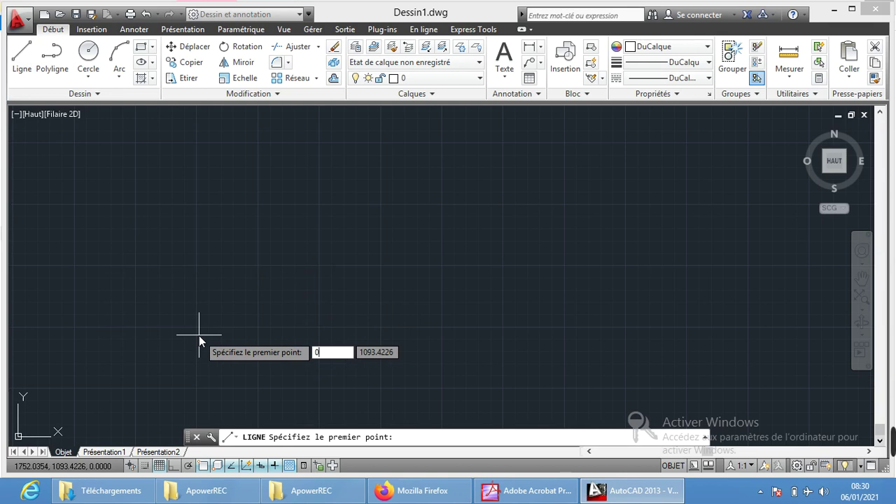
key(Tab)
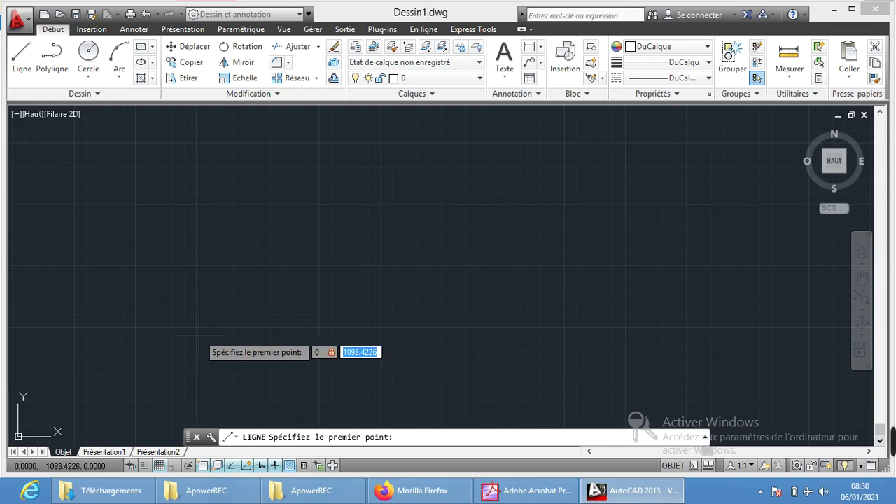
text(0)
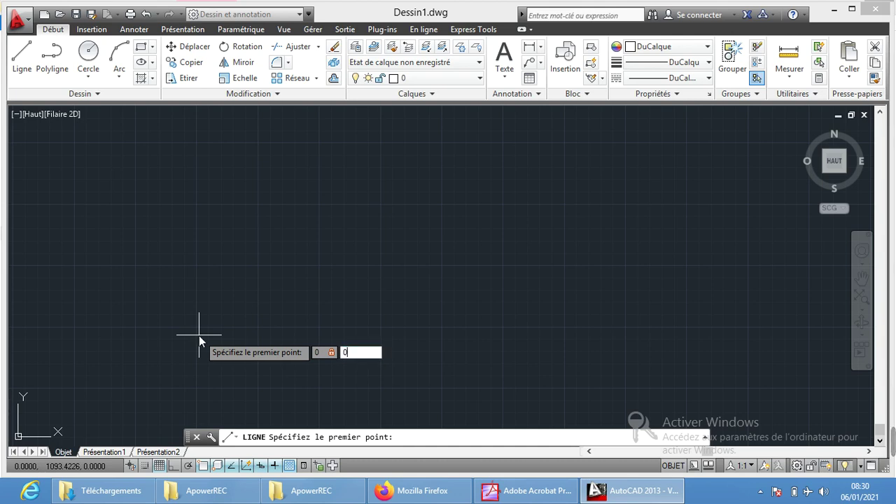
key(Return)
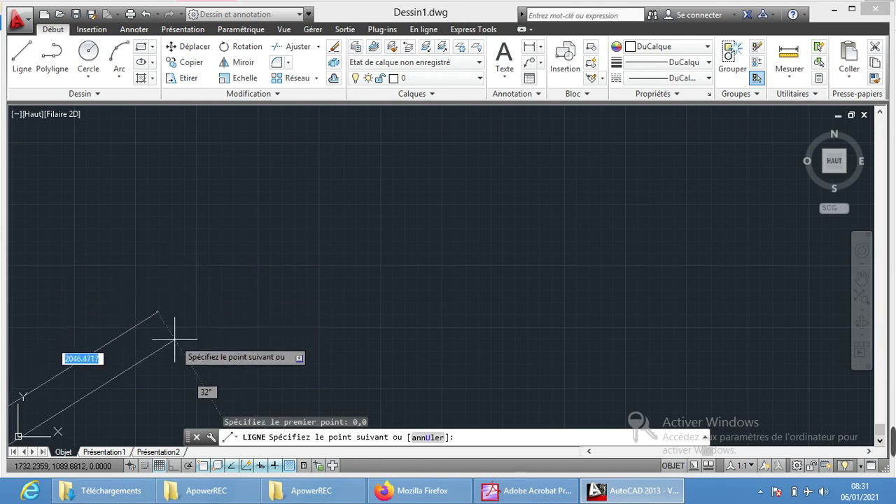
scroll(174, 333, down, 1)
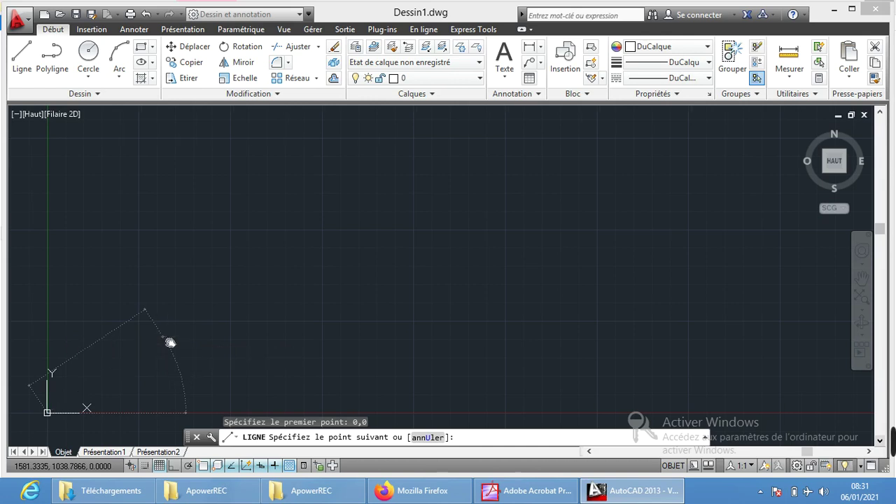
middle_drag(166, 343, 306, 238)
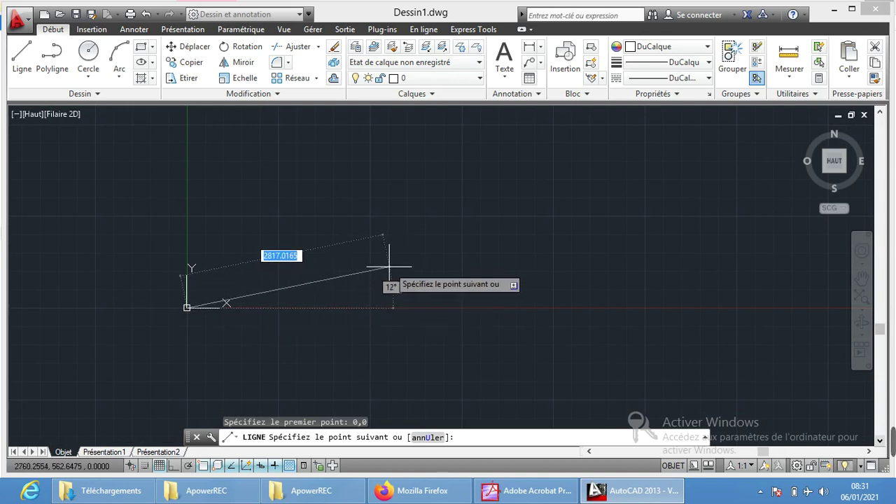
Turn on Ortho and draw a 50-unit horizontal segment rightward from the origin
click(173, 468)
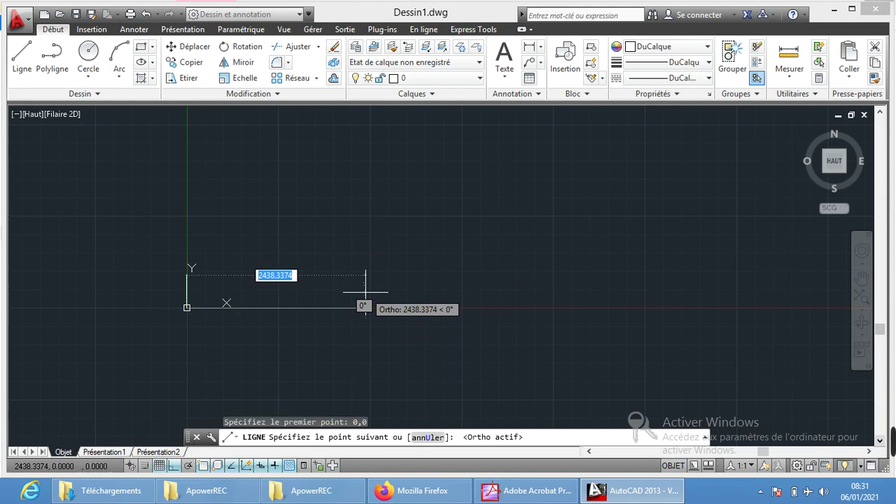
text(5)
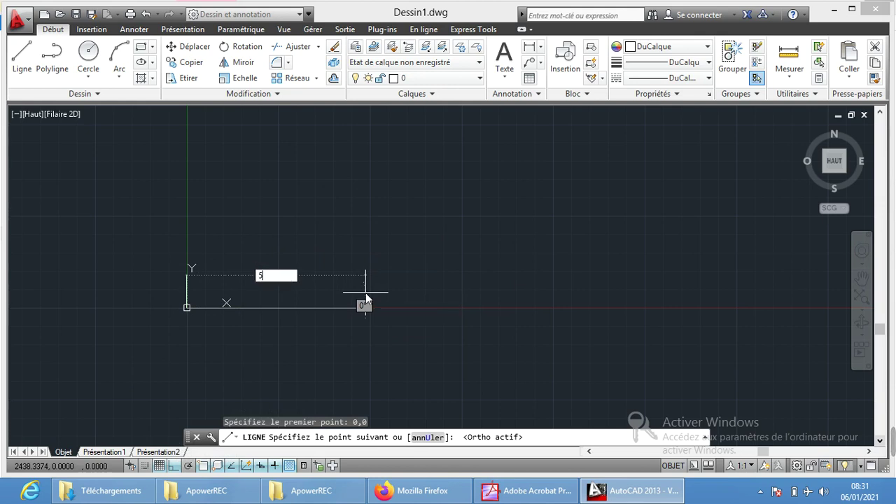
text(0)
key(Return)
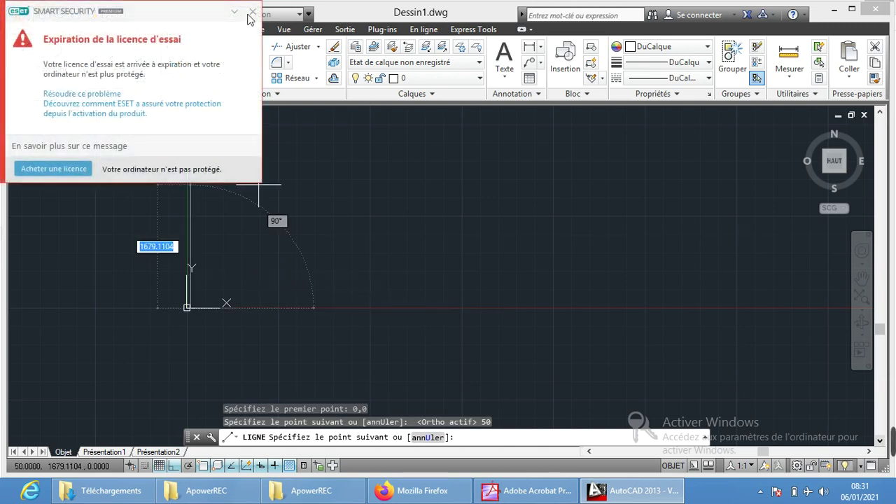
click(253, 12)
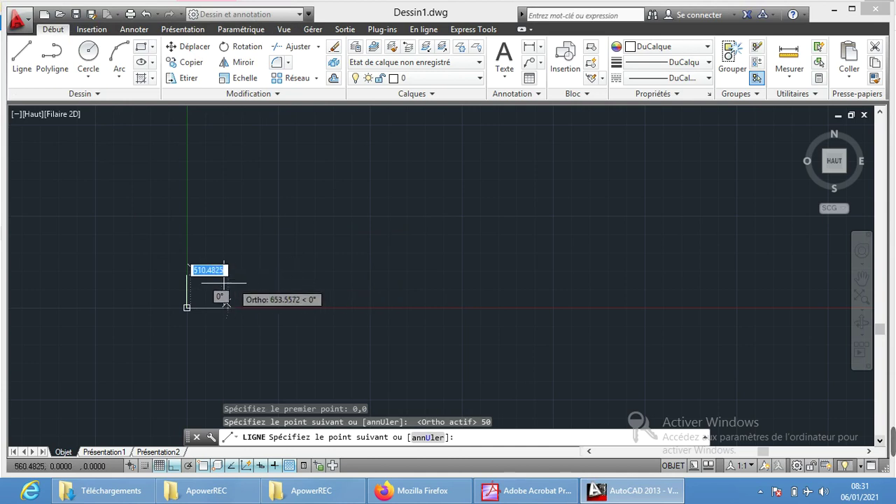
mouse_move(194, 330)
middle_down()
mouse_move(179, 361)
mouse_move(172, 291)
middle_up()
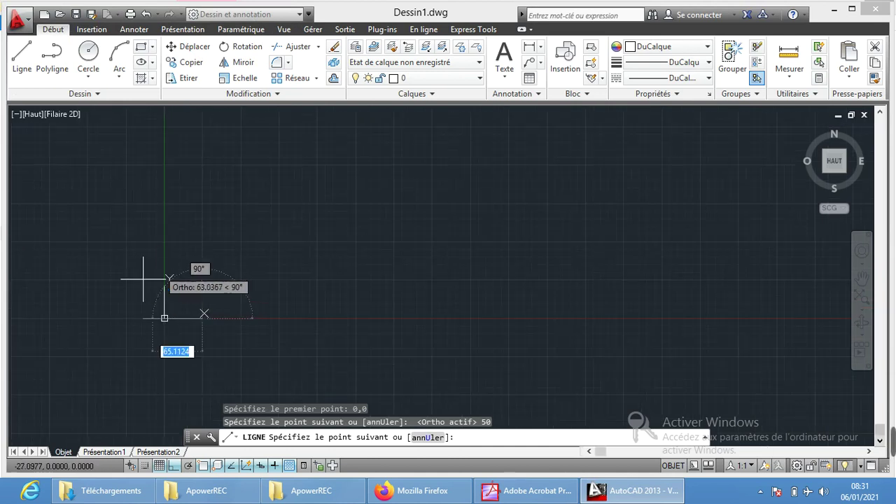
scroll(174, 288, up, 2)
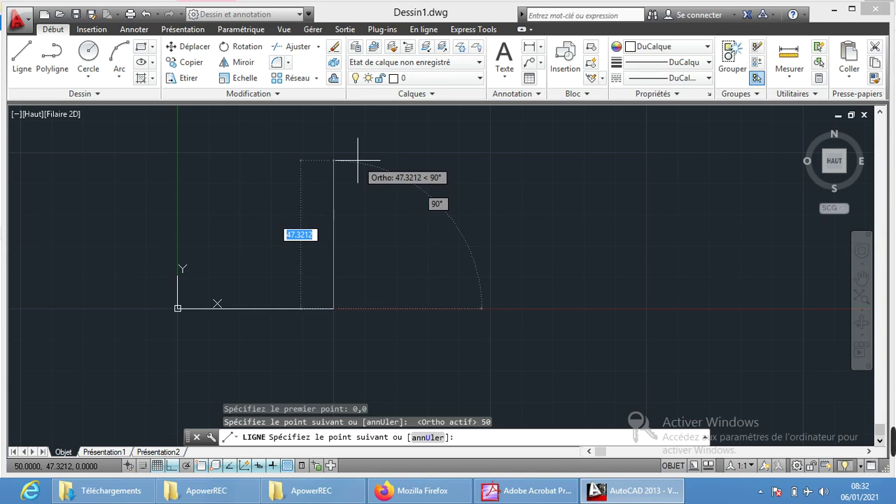
Draw a 50-unit vertical segment straight up and recentre the view on the profile
text(50)
key(Return)
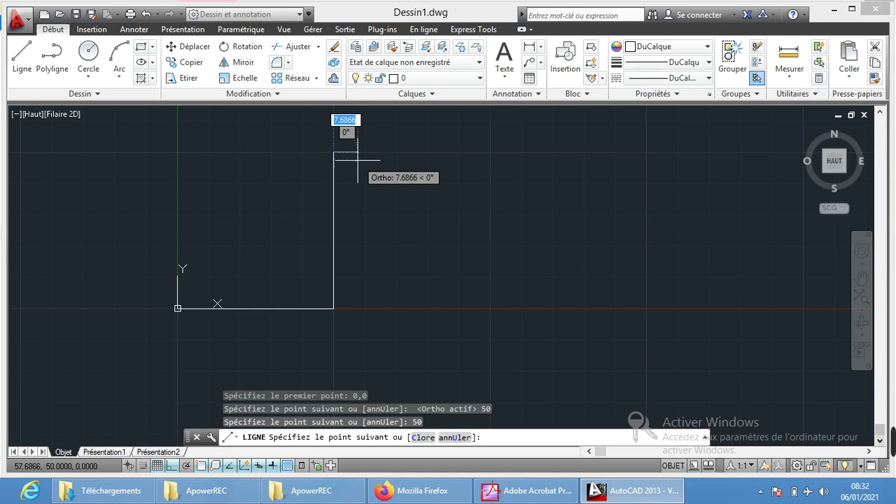
scroll(445, 160, down, 2)
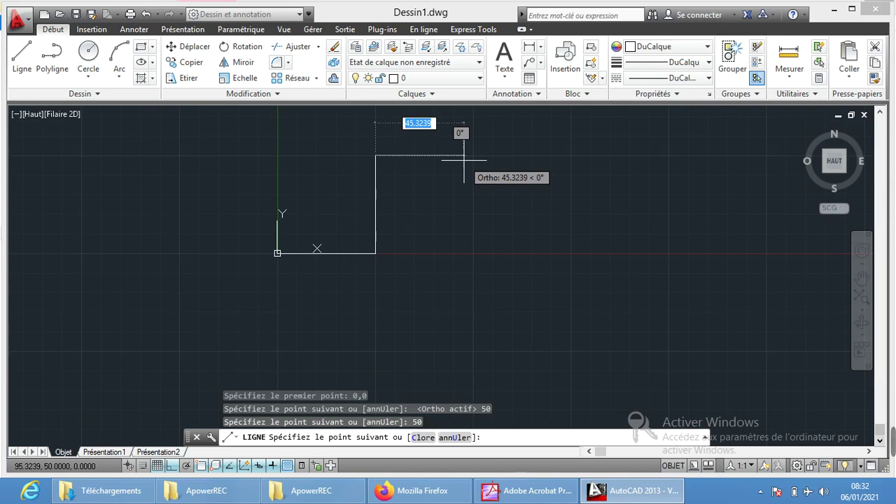
scroll(460, 159, up, 2)
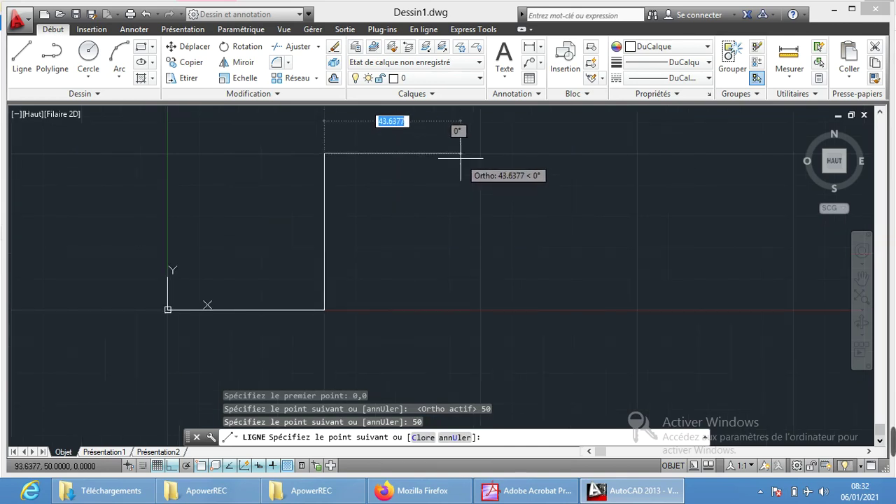
scroll(458, 158, down, 2)
scroll(458, 155, down, 2)
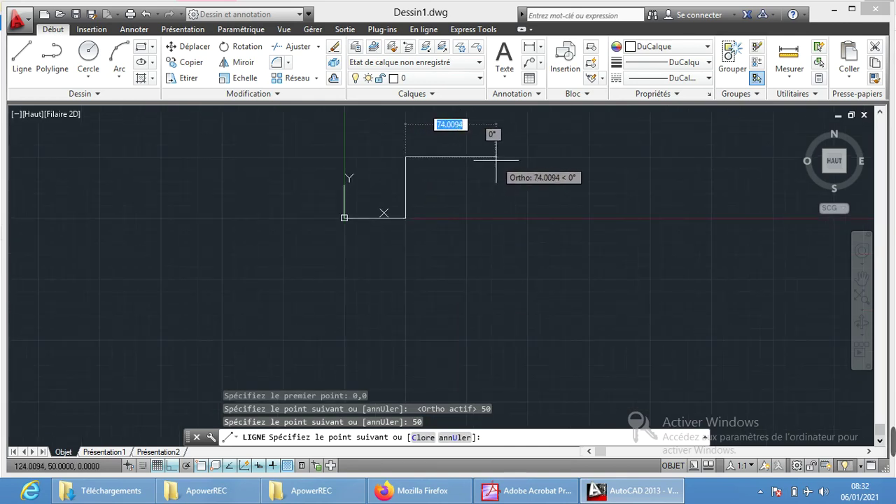
middle_drag(495, 161, 436, 245)
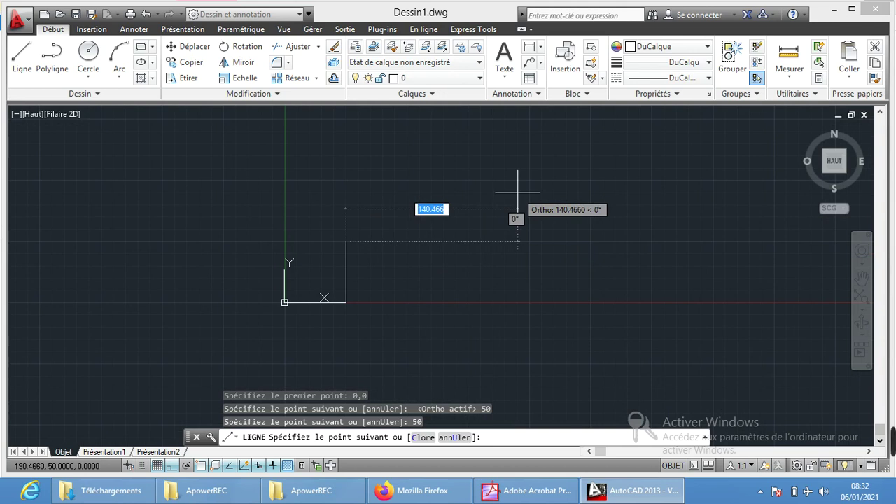
text(5)
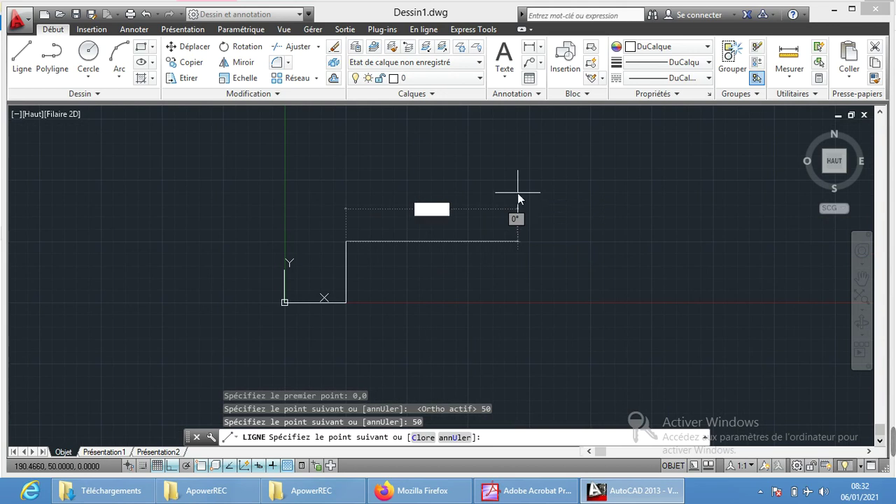
text(0)
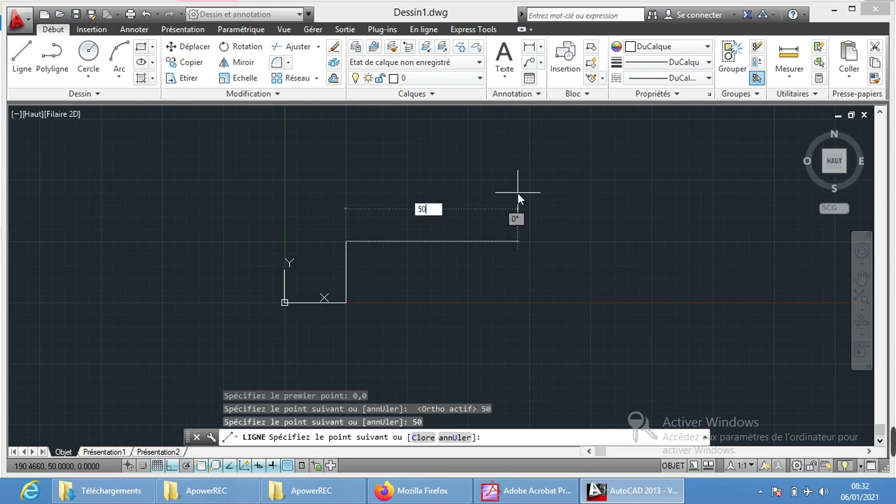
key(Return)
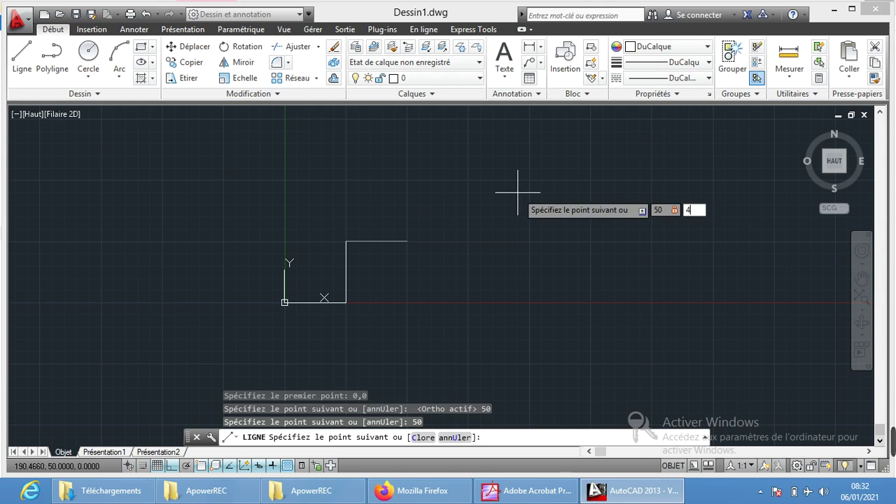
text(45)
key(Return)
key(Return)
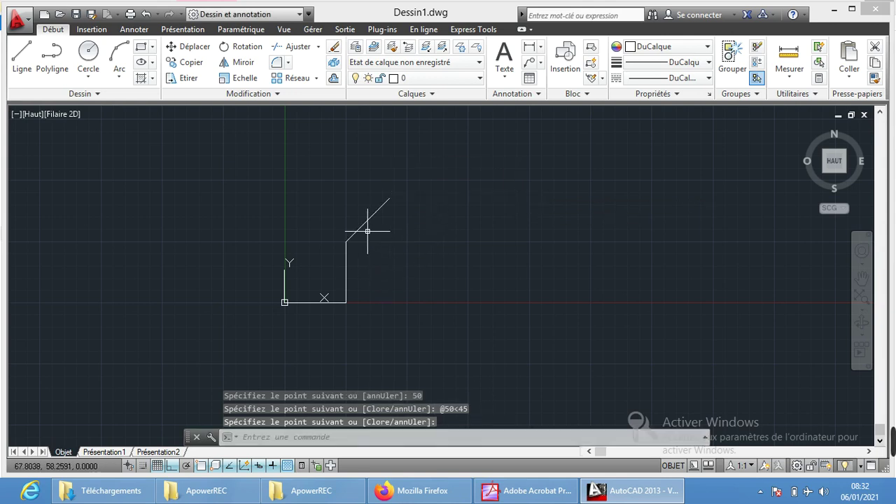
scroll(371, 230, up, 2)
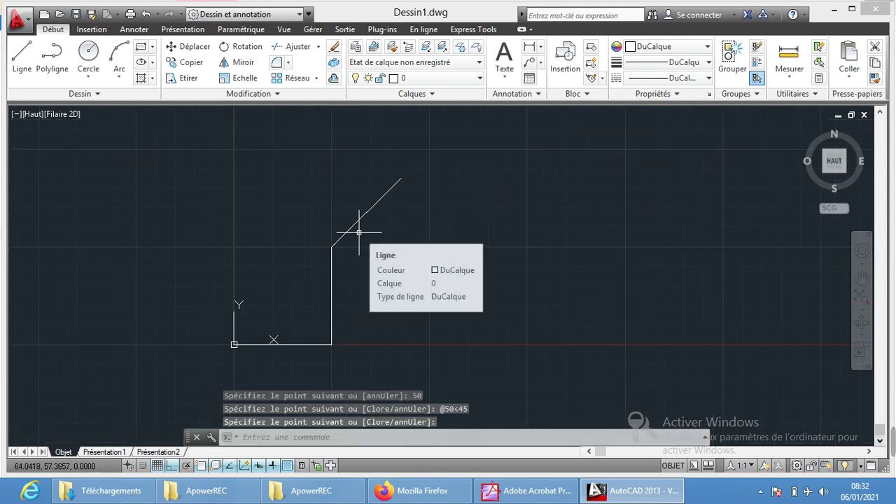
mouse_move(367, 221)
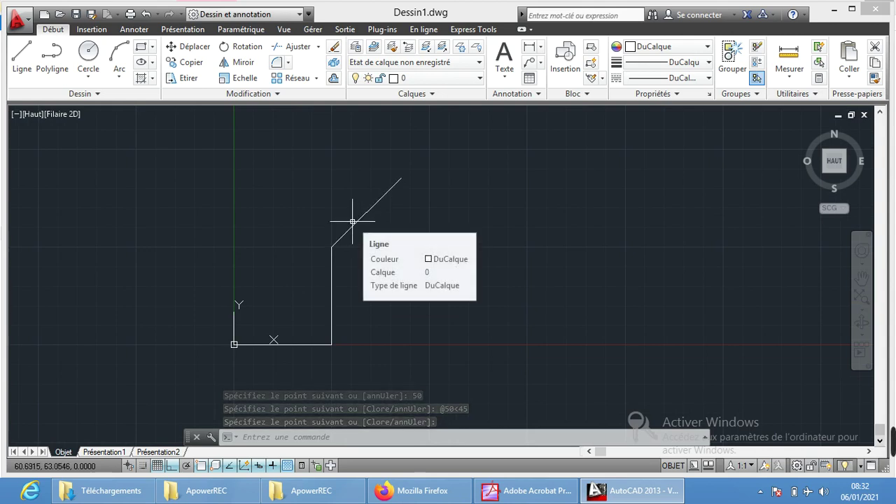
click(352, 221)
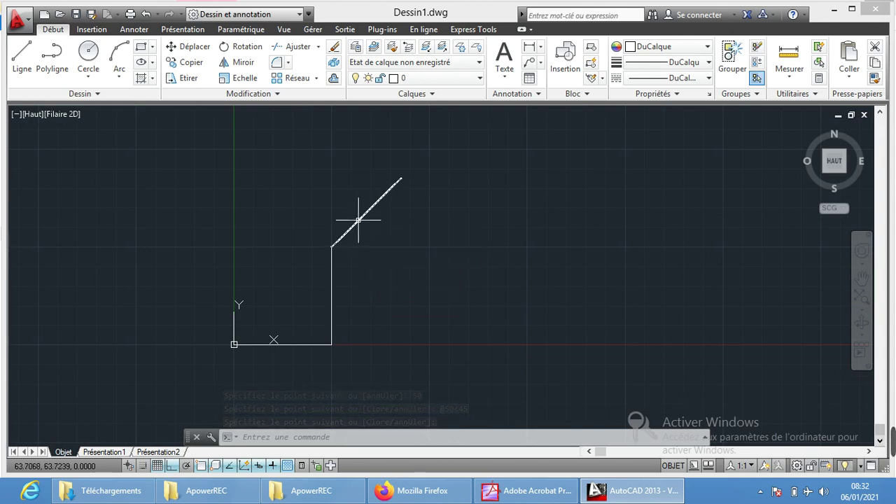
Draw a line from the diagonal's upper end left to above the origin, then down to the origin
click(21, 54)
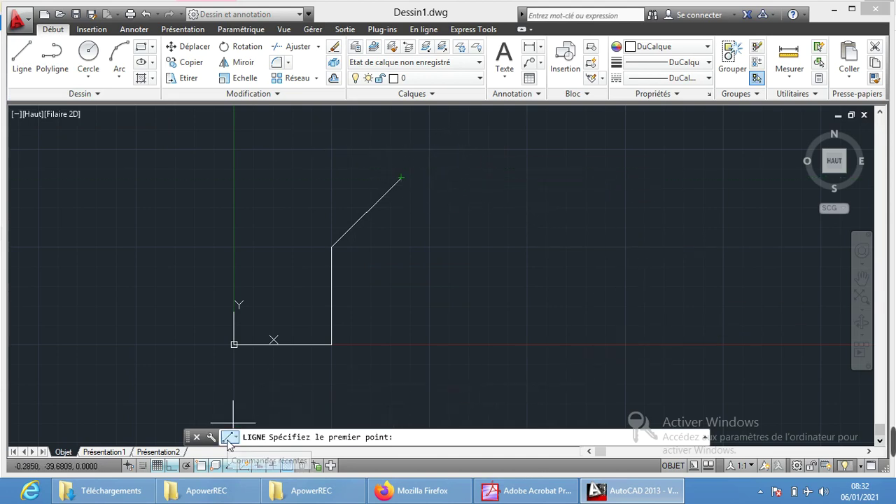
click(206, 469)
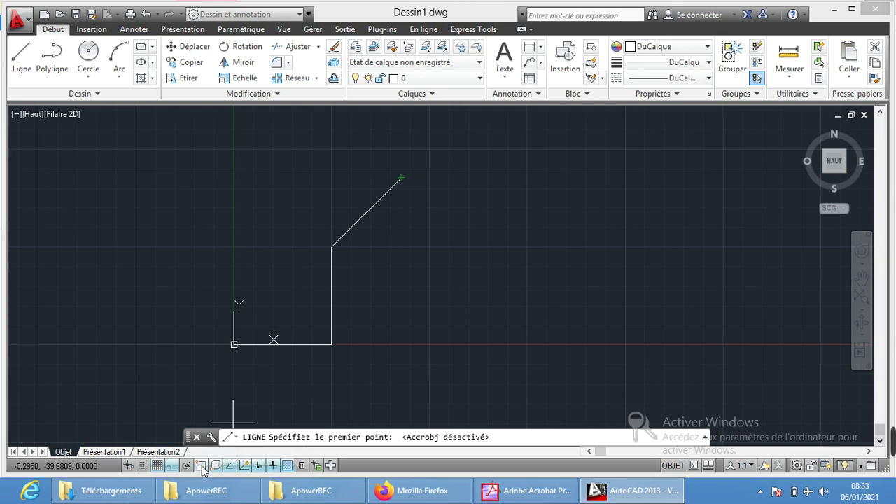
click(201, 463)
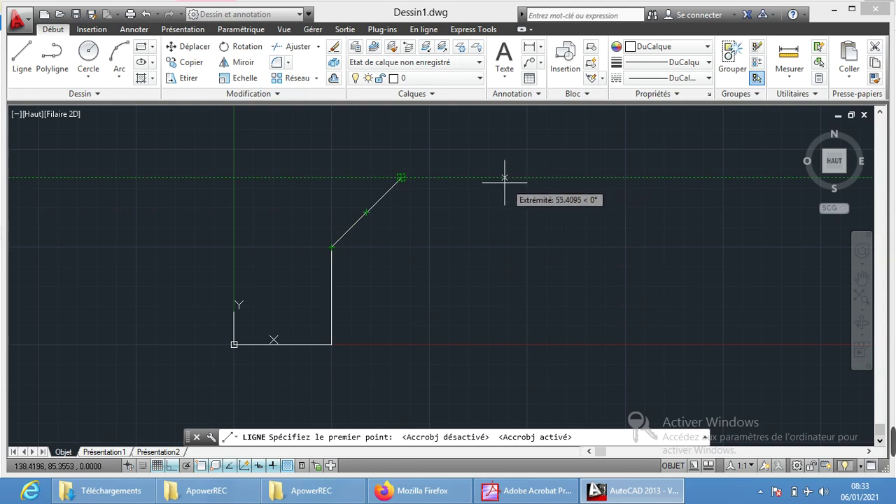
click(401, 178)
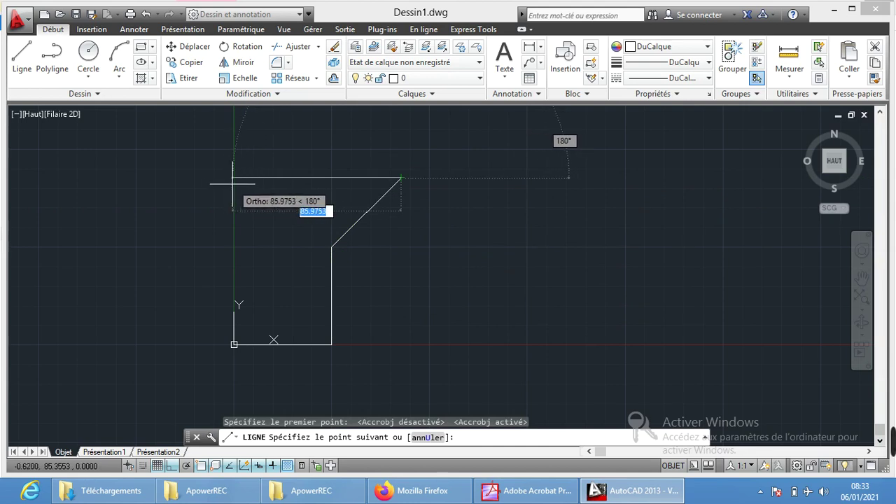
click(233, 177)
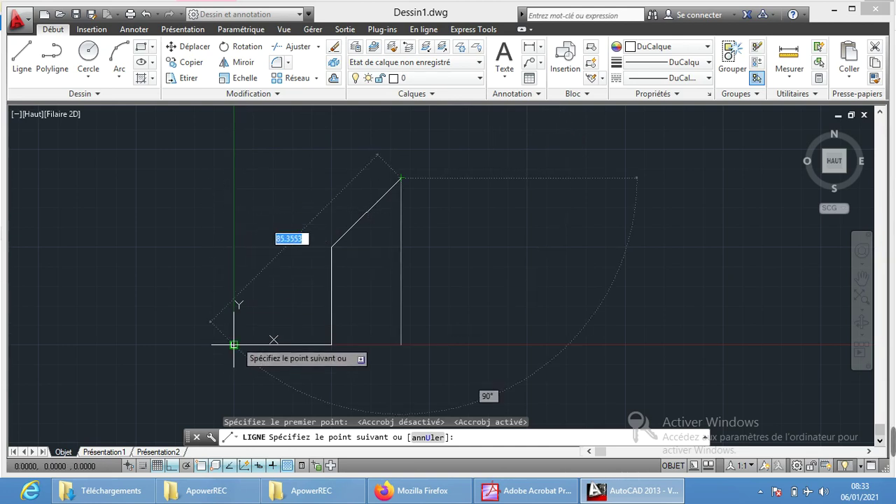
click(234, 177)
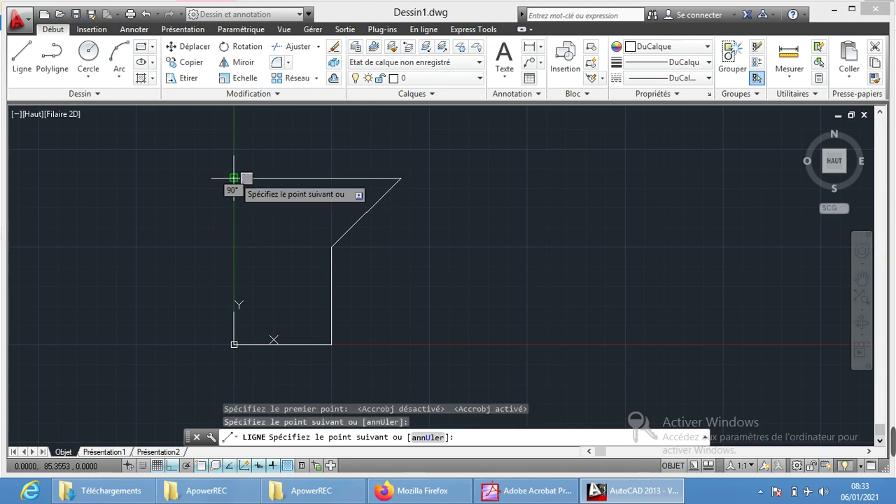
click(234, 344)
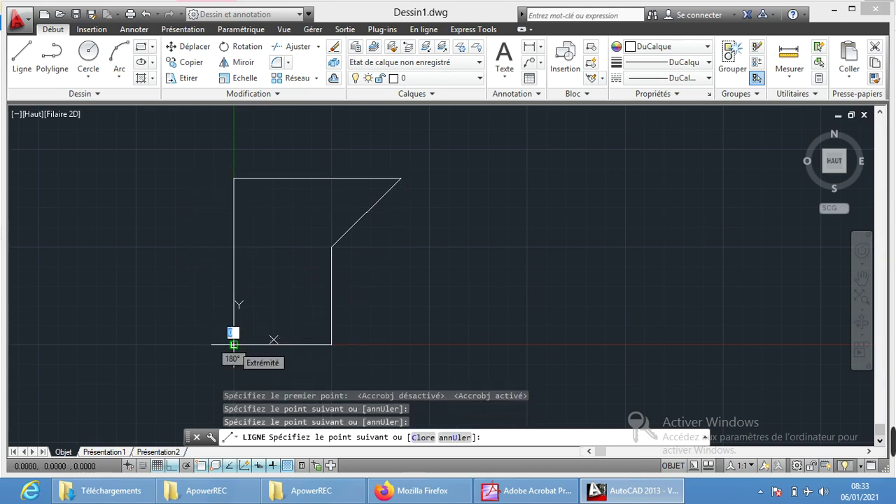
key(Return)
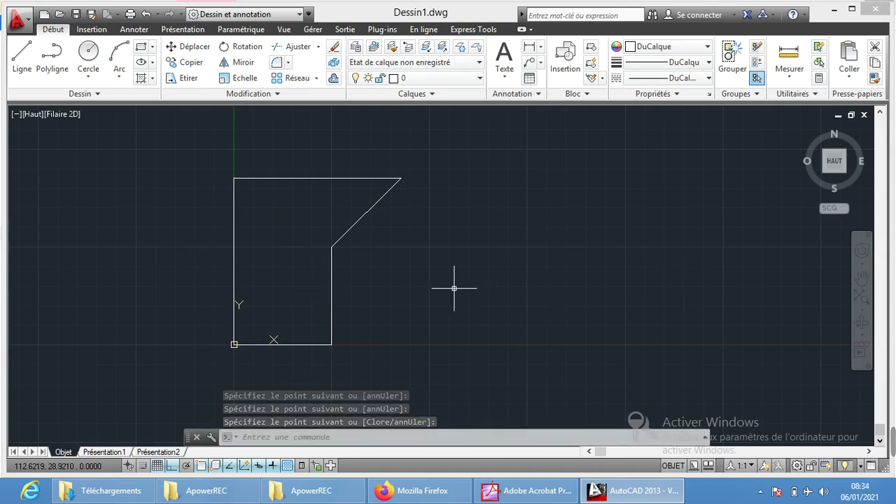
Draw a right edge from the top-right corner down to the baseline and a bottom edge back to the profile
key(Return)
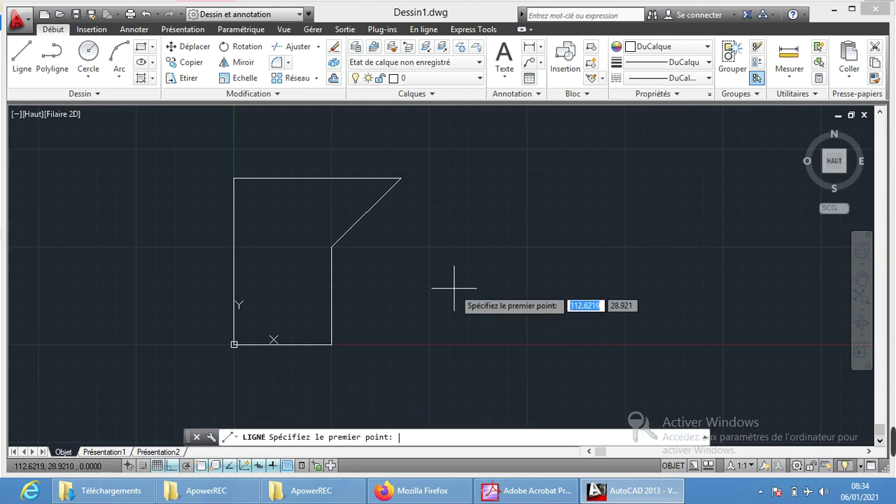
click(400, 178)
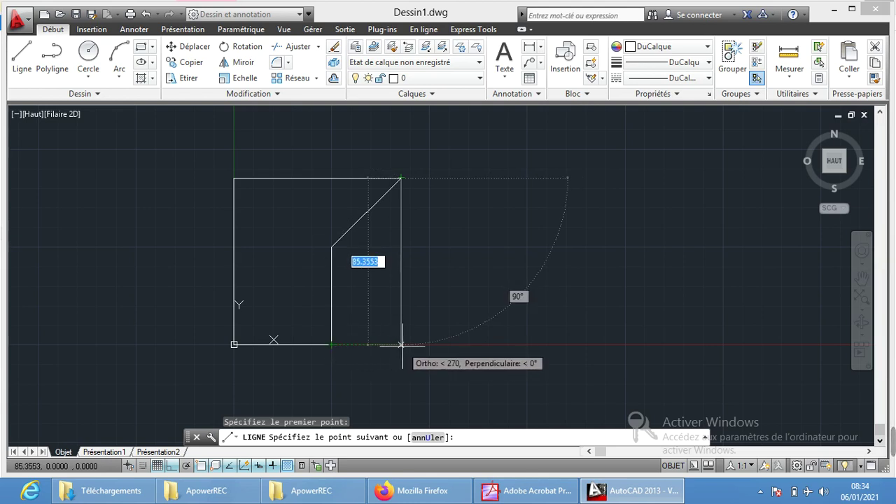
click(401, 344)
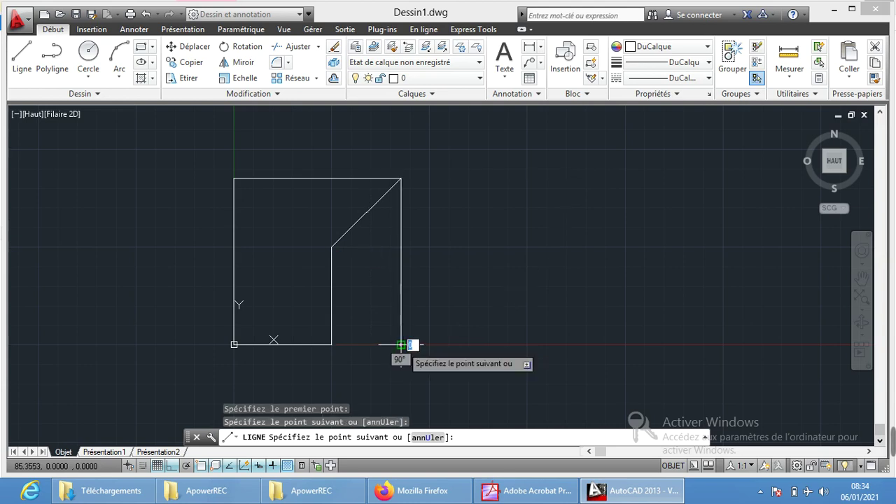
click(331, 344)
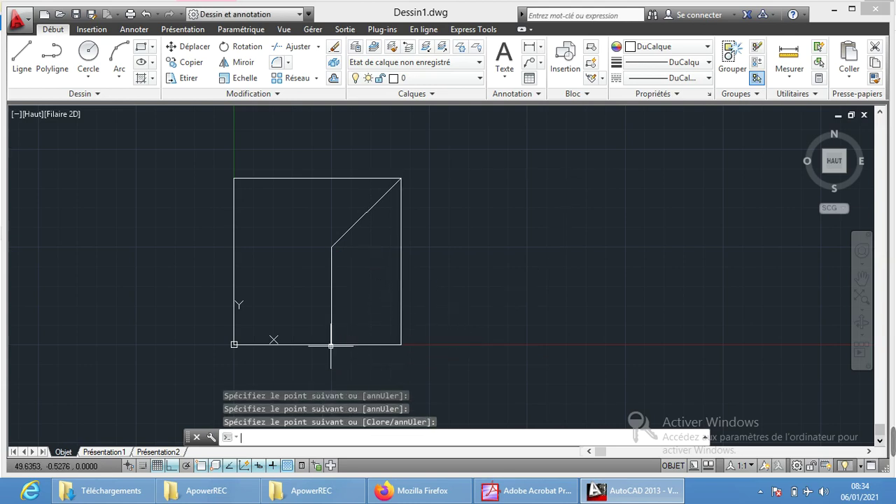
key(Return)
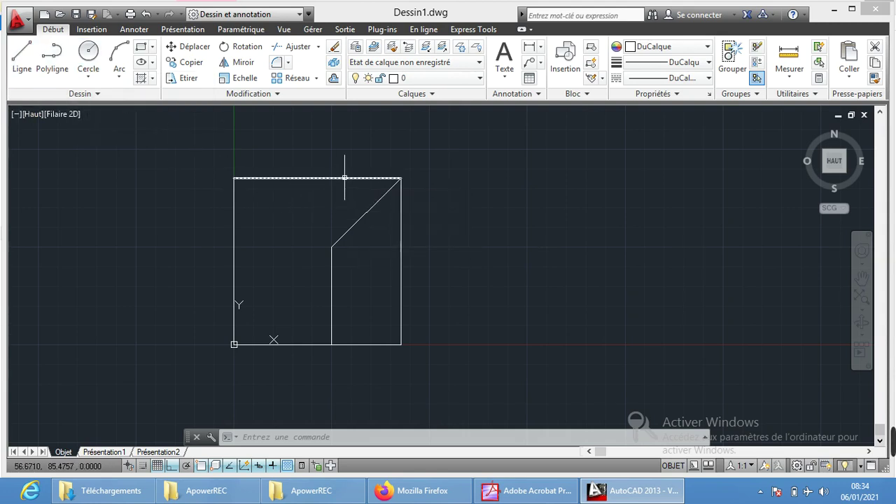
Check the square's top, diagonal and right lines, then pan left to free room on the right
click(344, 179)
click(370, 208)
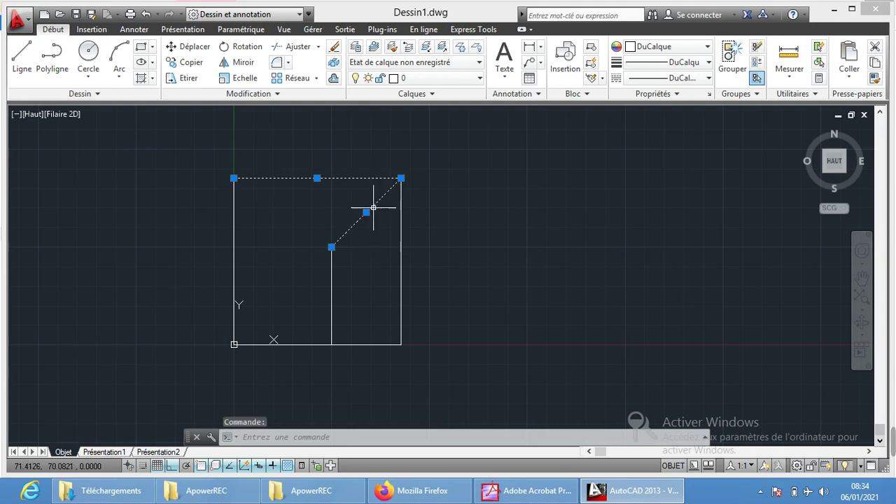
click(403, 226)
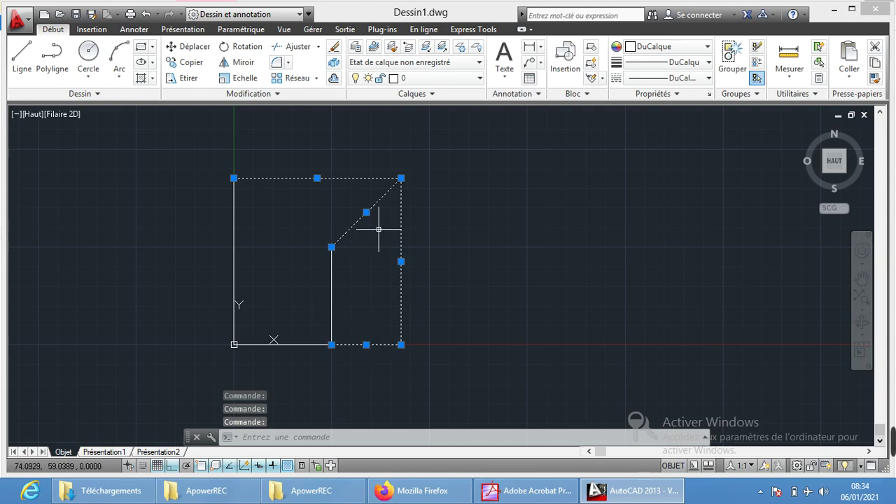
key(Escape)
key(Escape)
key(Escape)
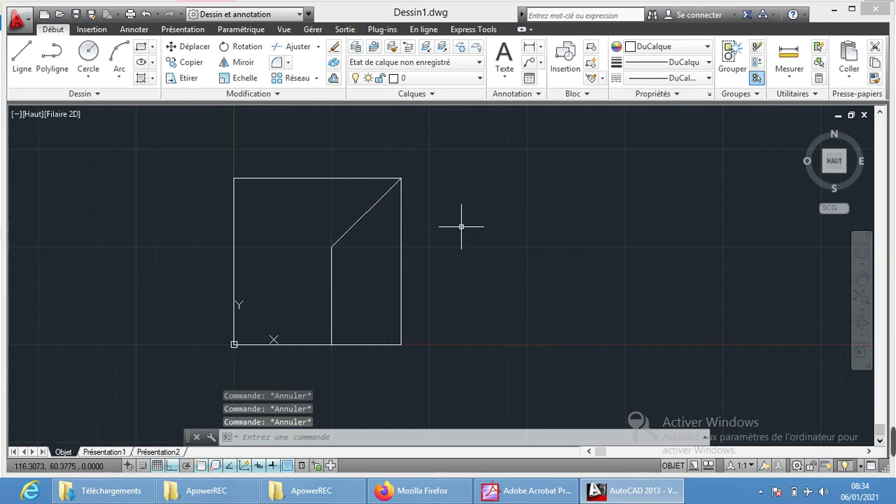
middle_drag(432, 228, 256, 230)
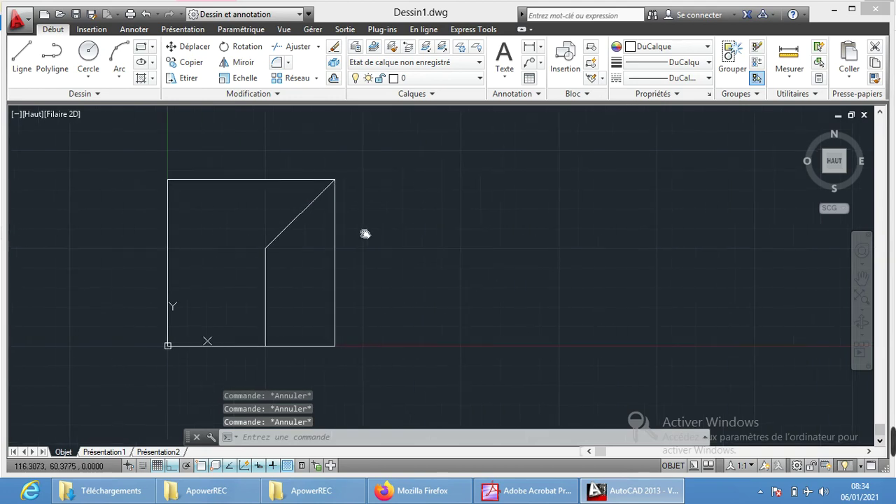
Draw a polyline right of the square: 50 right, 45 up, 40 at 45°, then left across the top
click(52, 61)
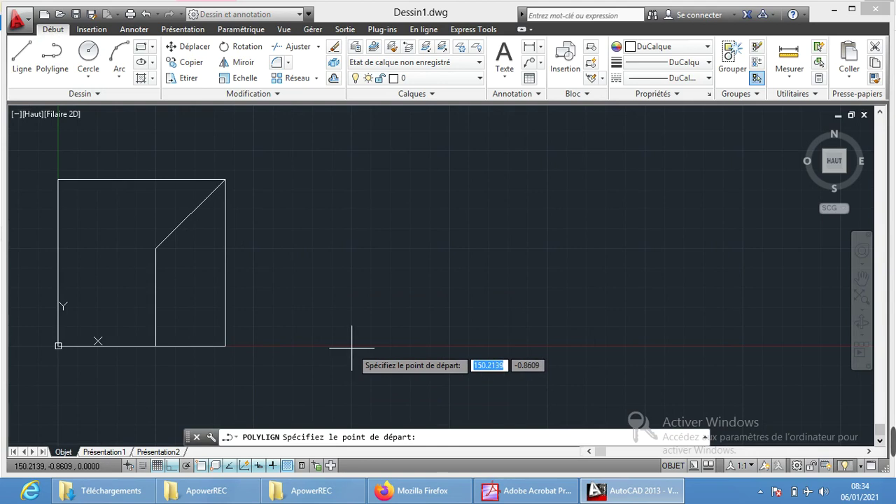
click(351, 347)
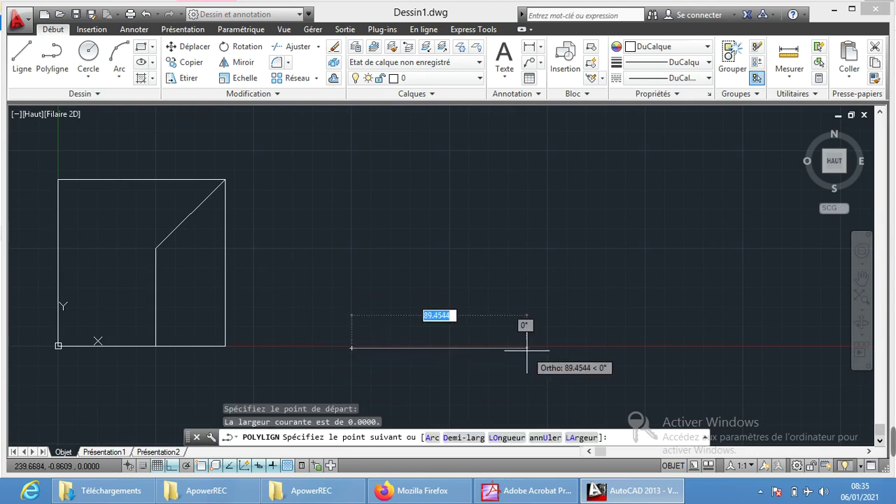
text(50)
key(Return)
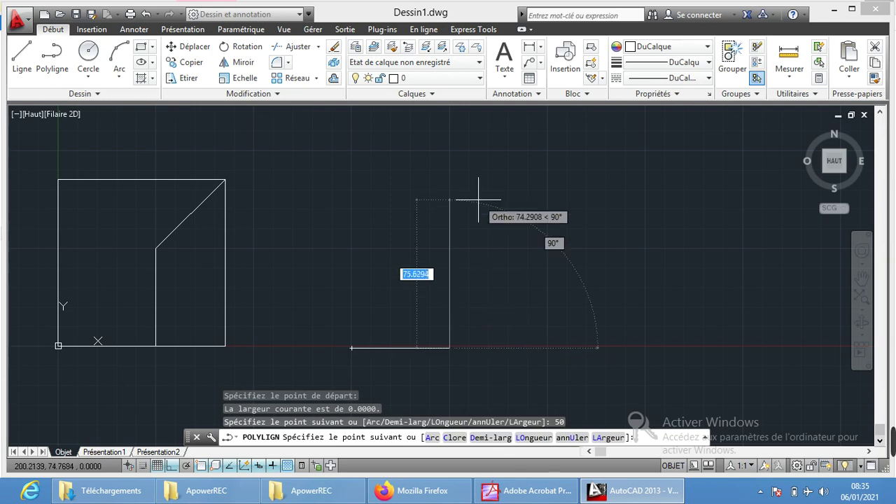
text(45)
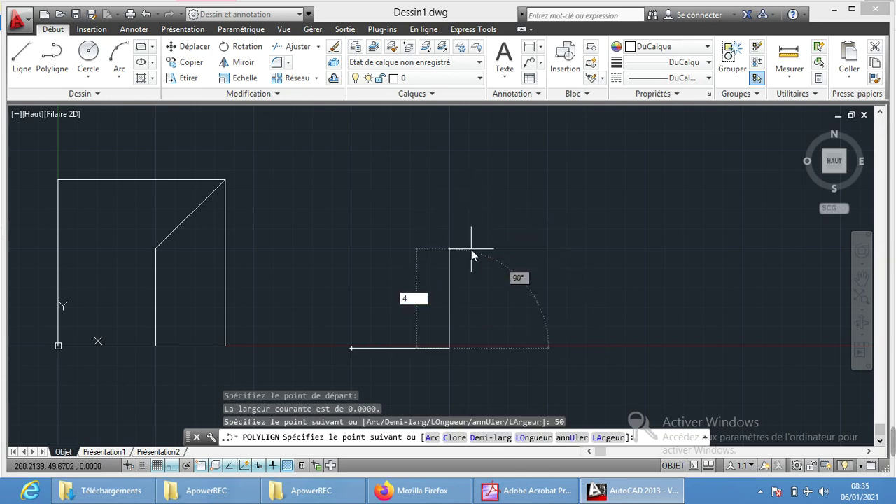
key(Return)
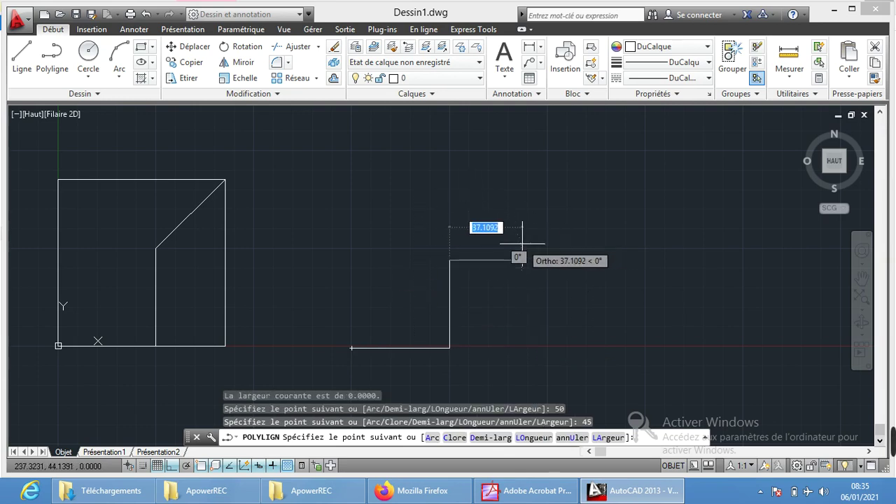
text(40)
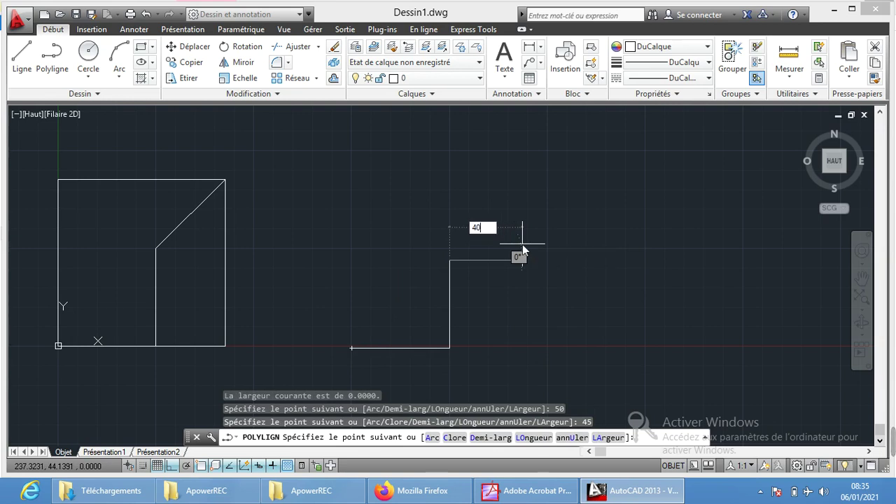
key(Tab)
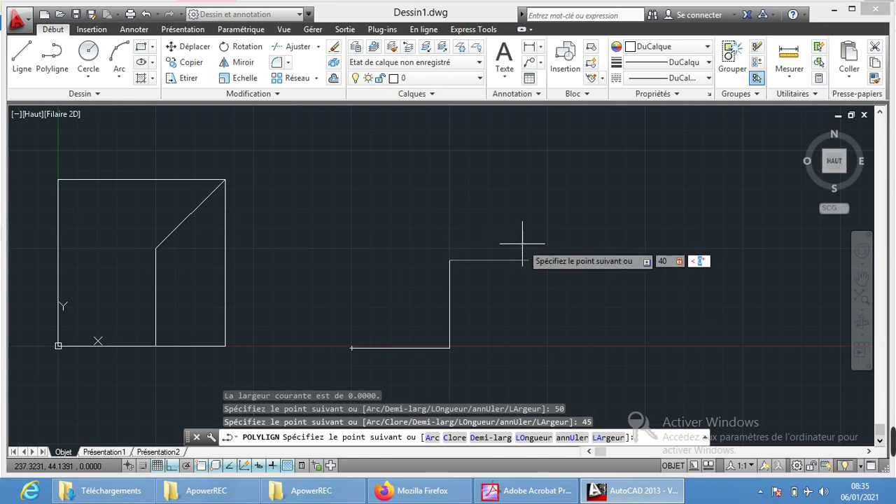
key(Return)
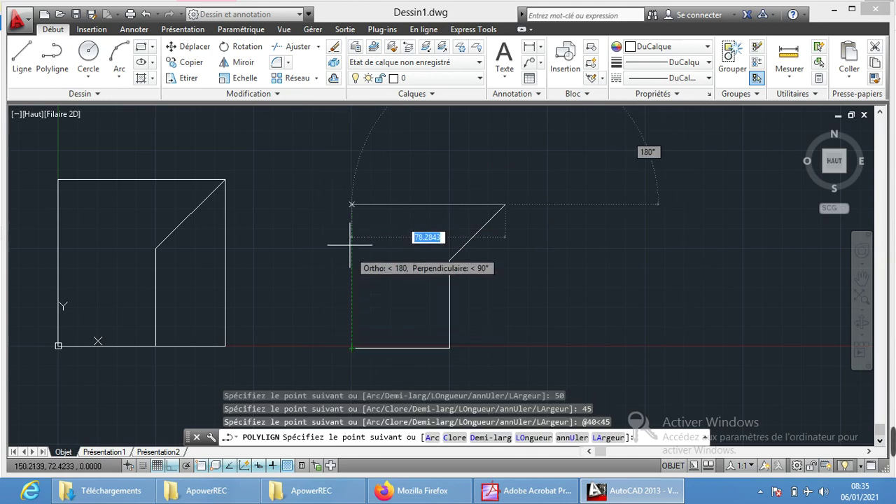
click(352, 204)
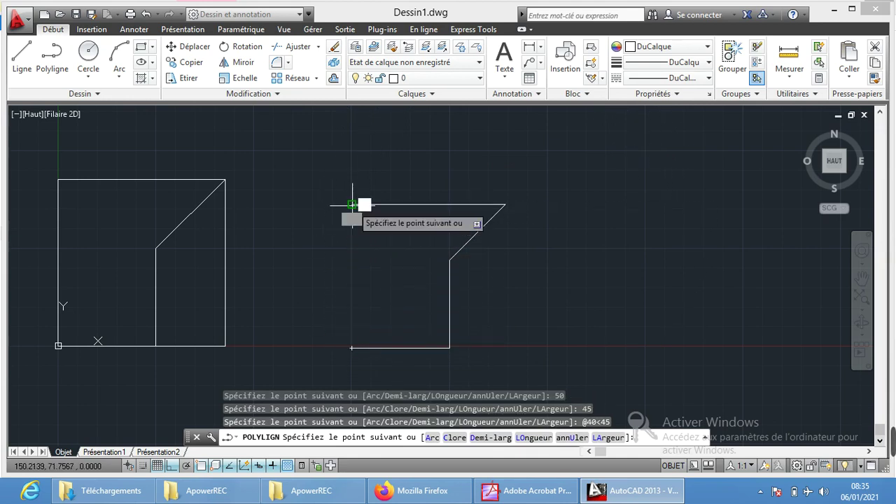
click(352, 348)
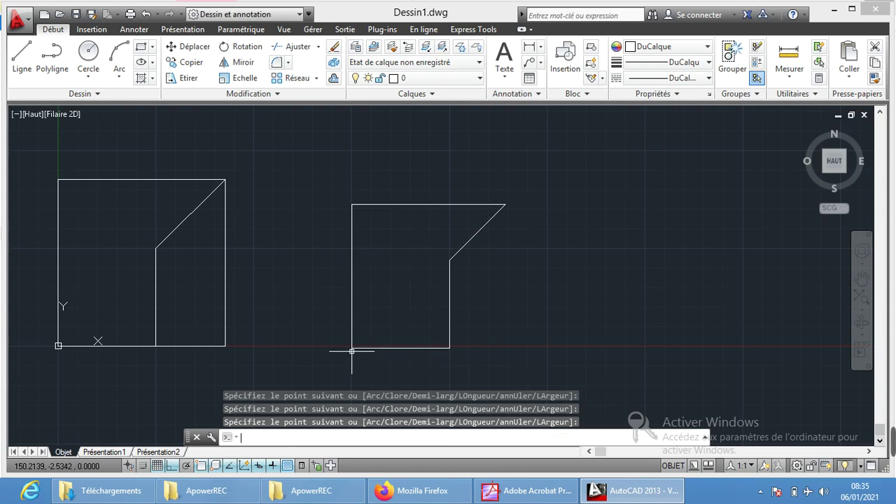
key(Return)
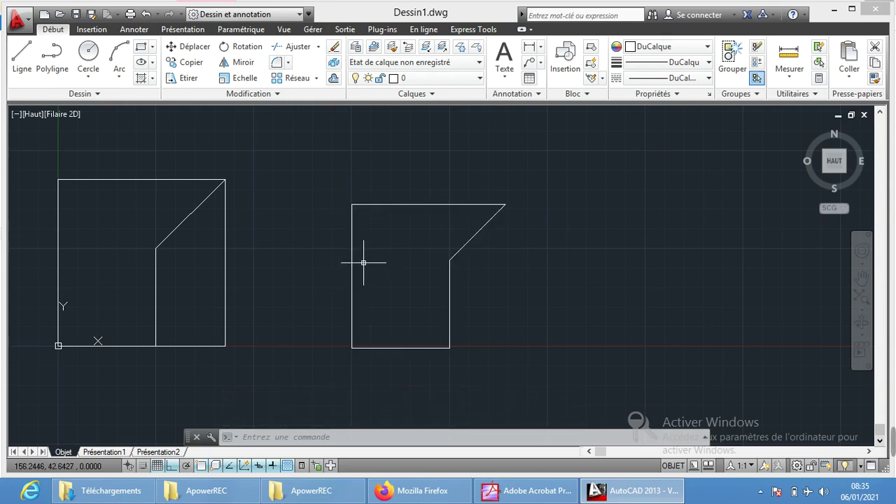
click(352, 263)
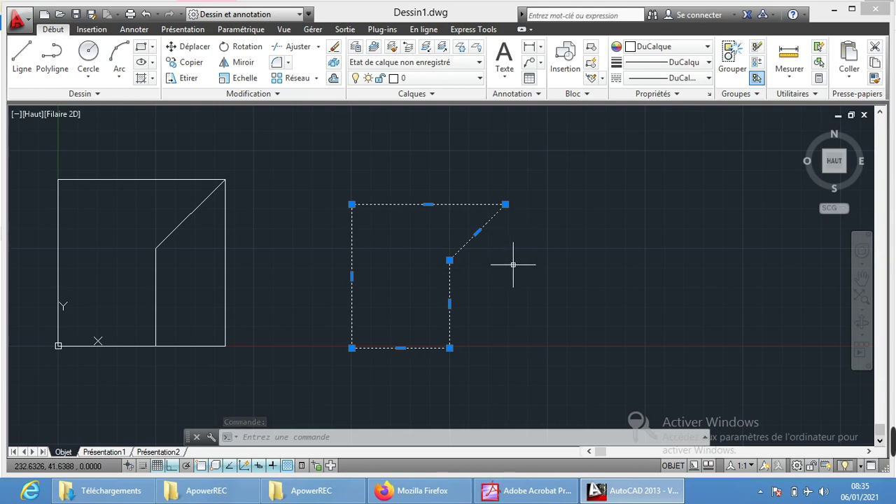
key(Escape)
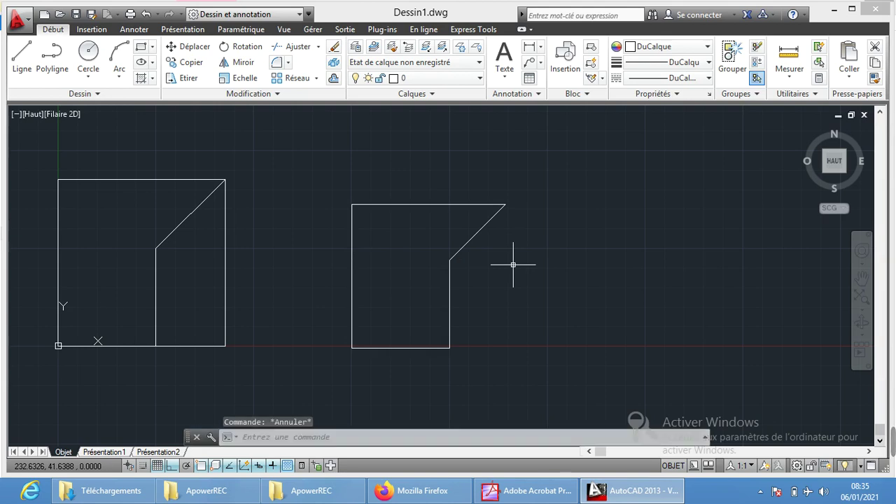
click(226, 243)
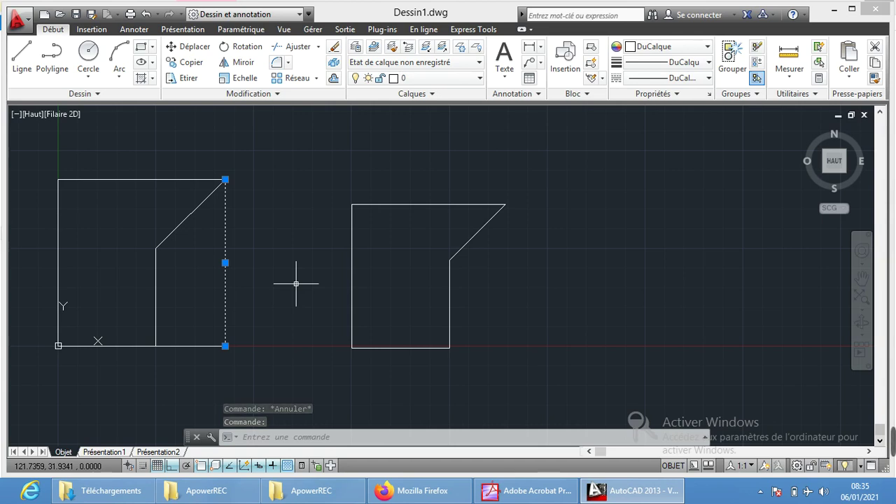
key(Escape)
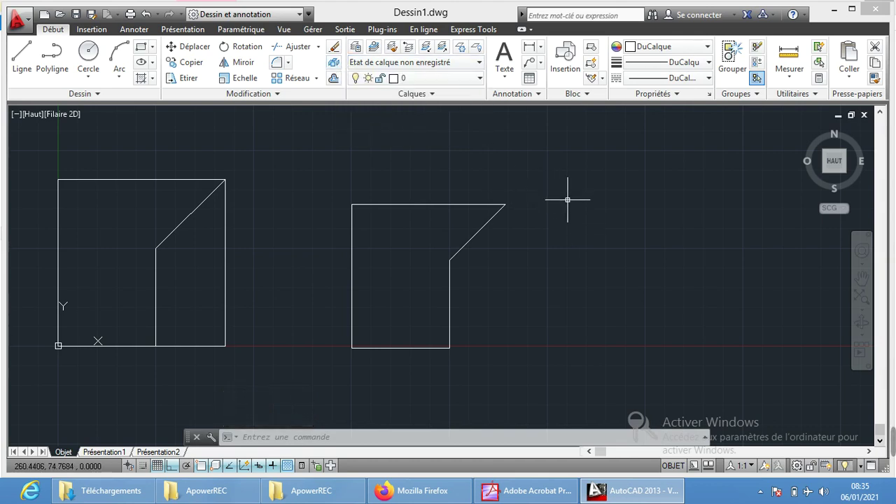
Explode the right-hand polyline profile with DECOMPOS
click(333, 64)
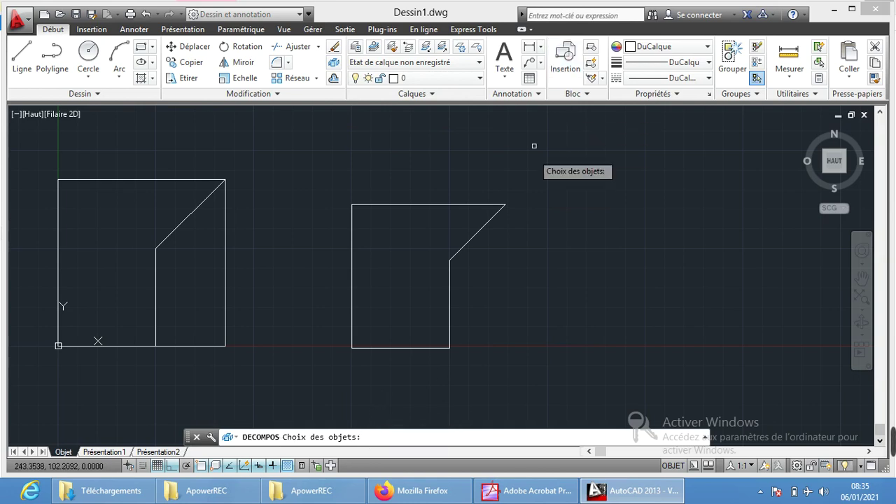
click(531, 179)
click(320, 369)
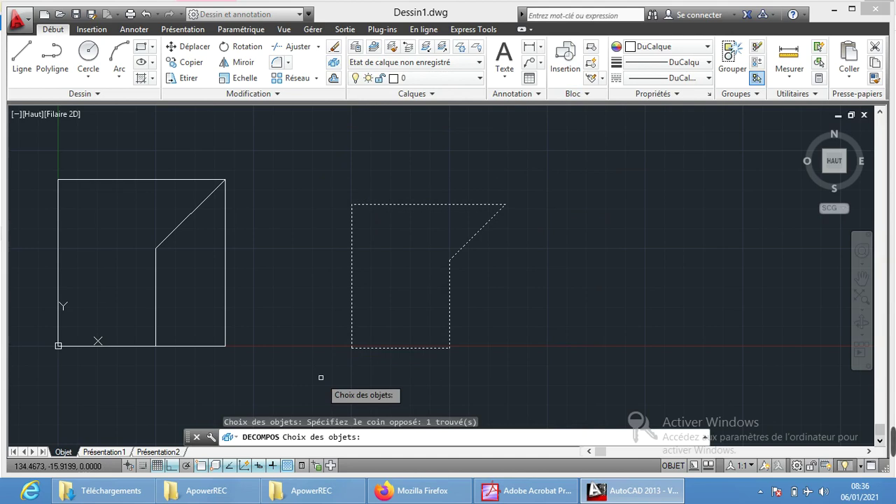
key(Return)
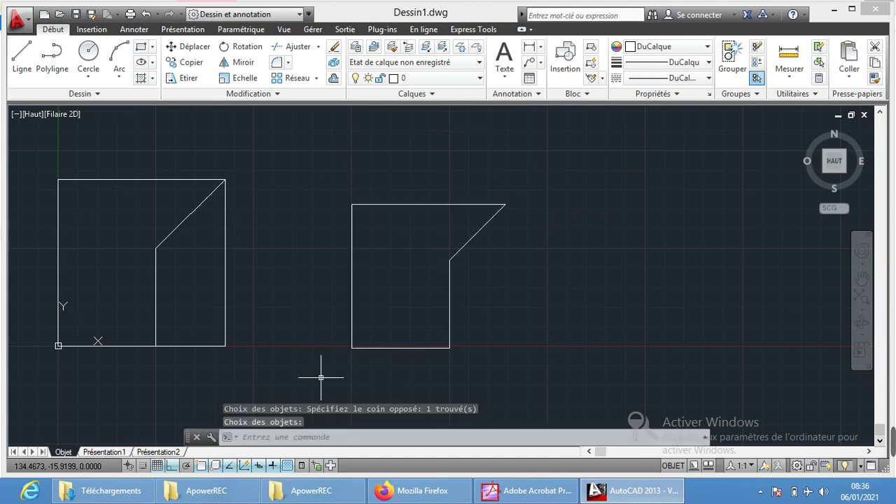
Select the left, top, diagonal, right and bottom edges individually to confirm they are separate lines
click(352, 247)
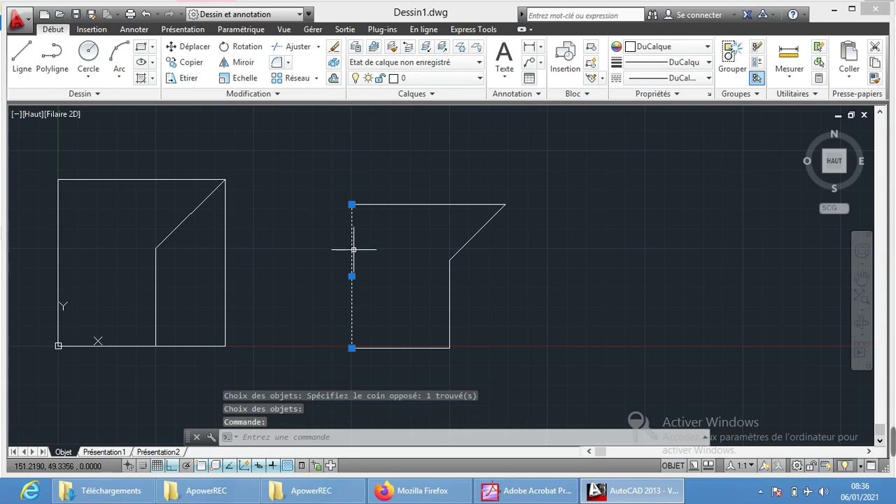
click(434, 205)
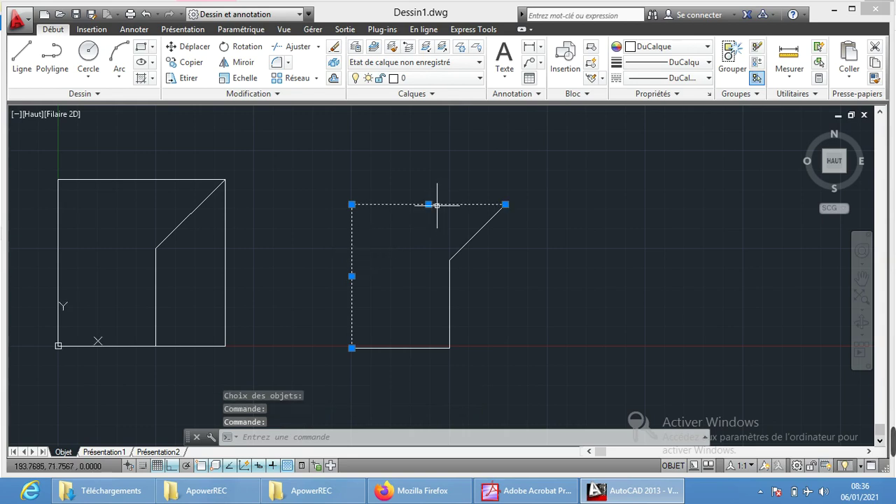
click(483, 225)
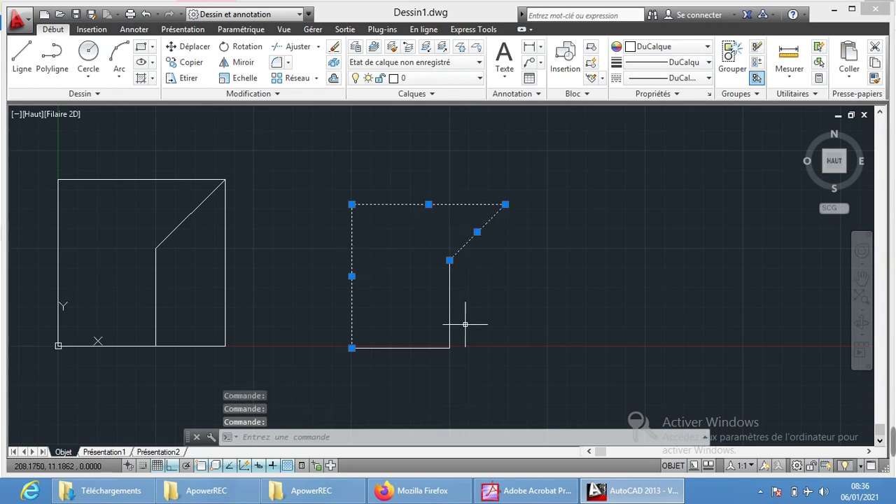
click(450, 304)
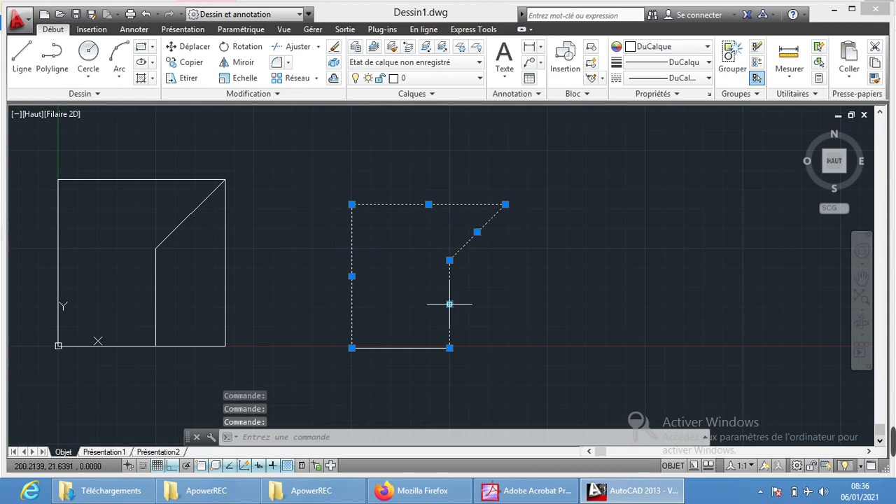
click(413, 348)
key(Escape)
key(Escape)
key(Escape)
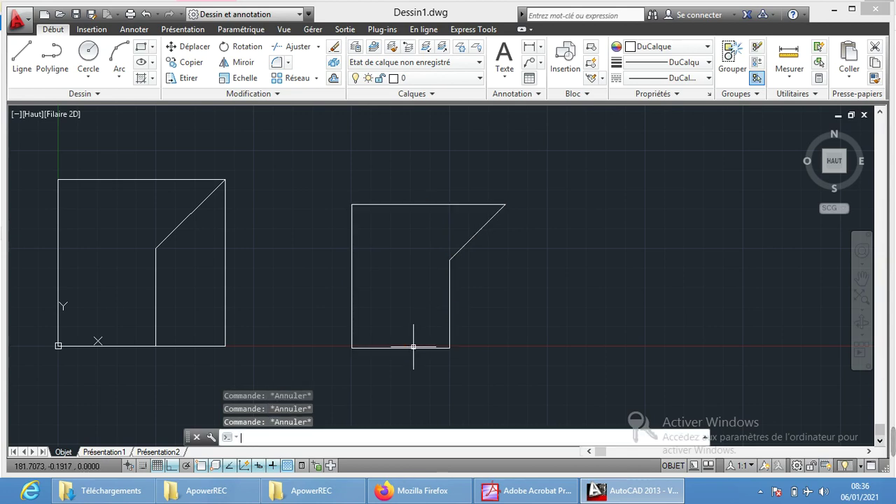
Crossing-select both line profiles and delete them, then open the Cercle dropdown
click(559, 170)
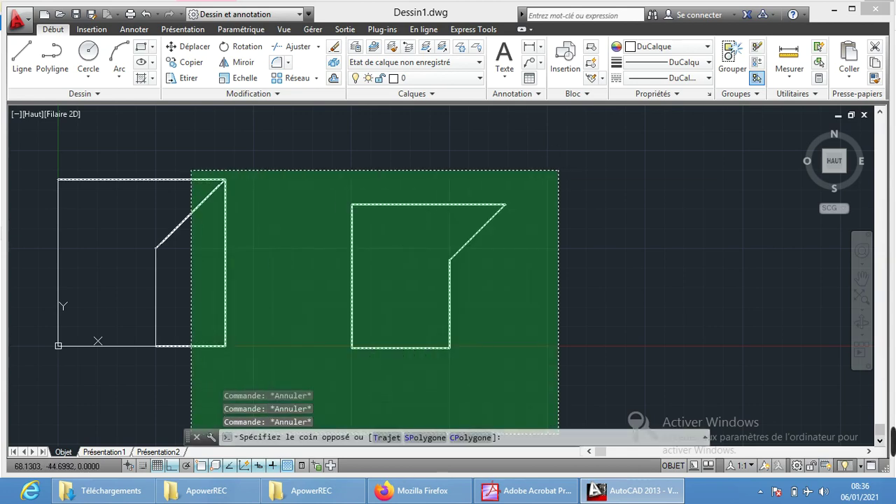
click(34, 400)
key(Delete)
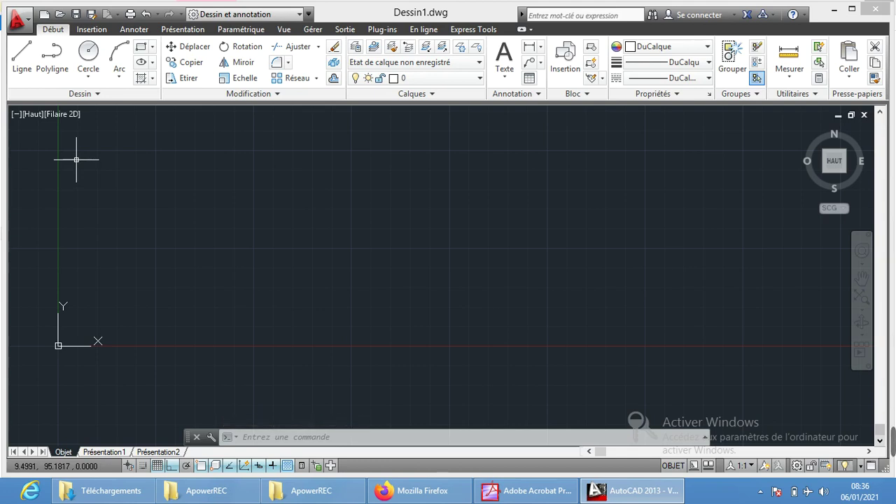
click(89, 78)
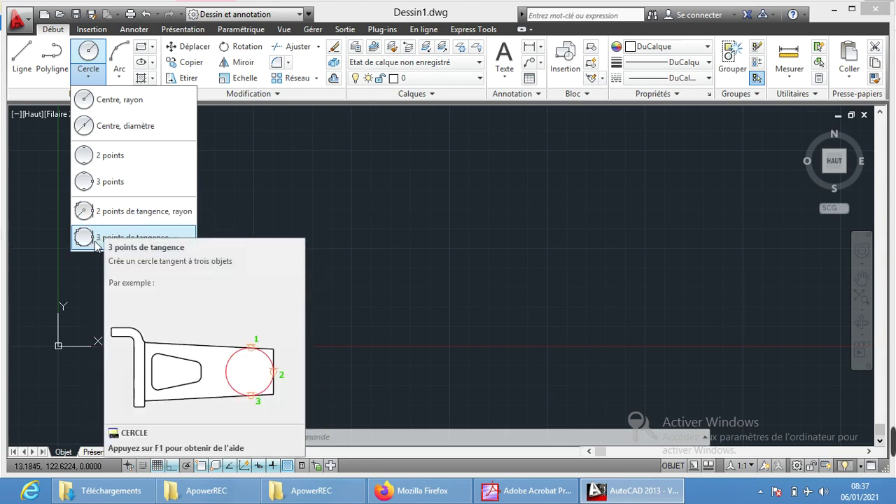
Draw a centre-radius circle of radius 50 in the middle of the empty drawing
click(121, 101)
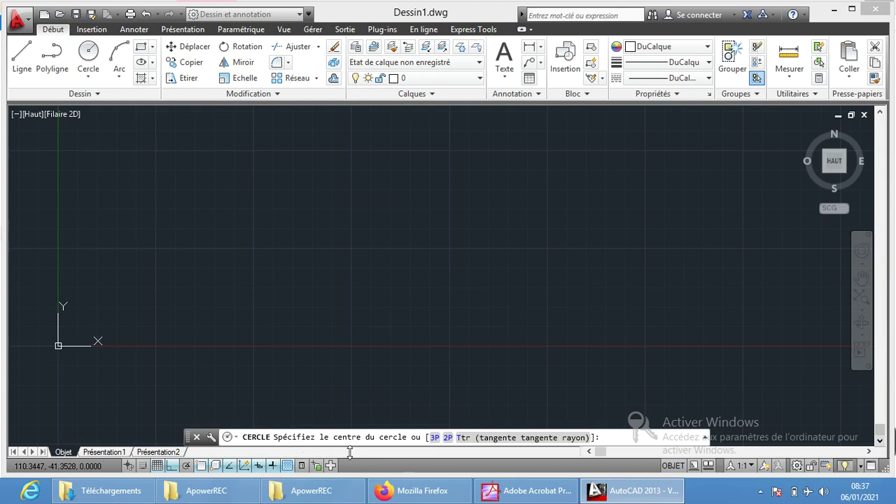
click(350, 249)
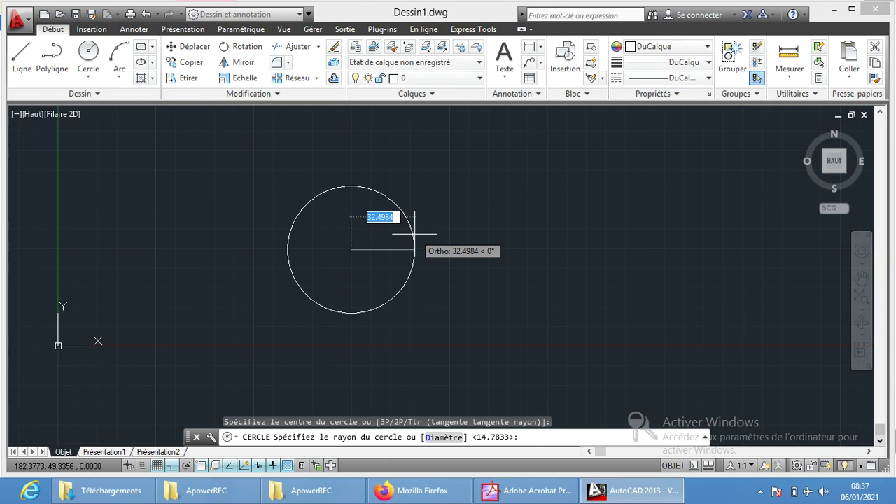
key(BackSpace)
text(50)
key(Return)
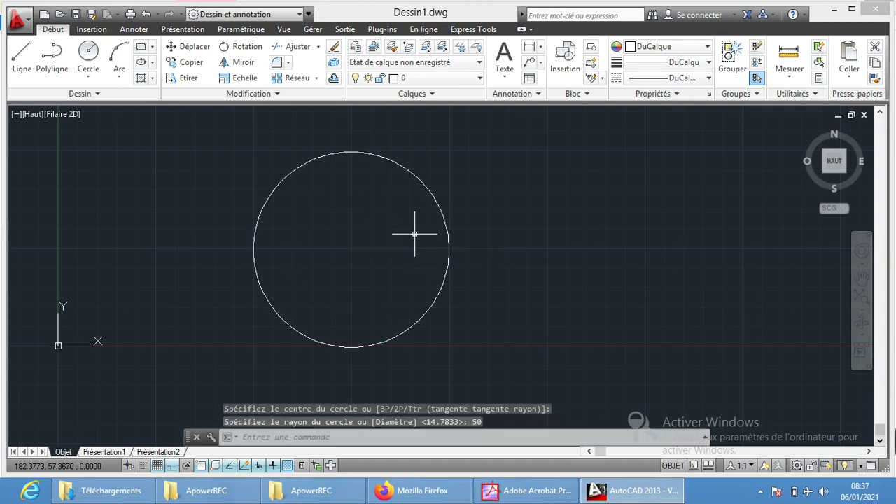
click(94, 77)
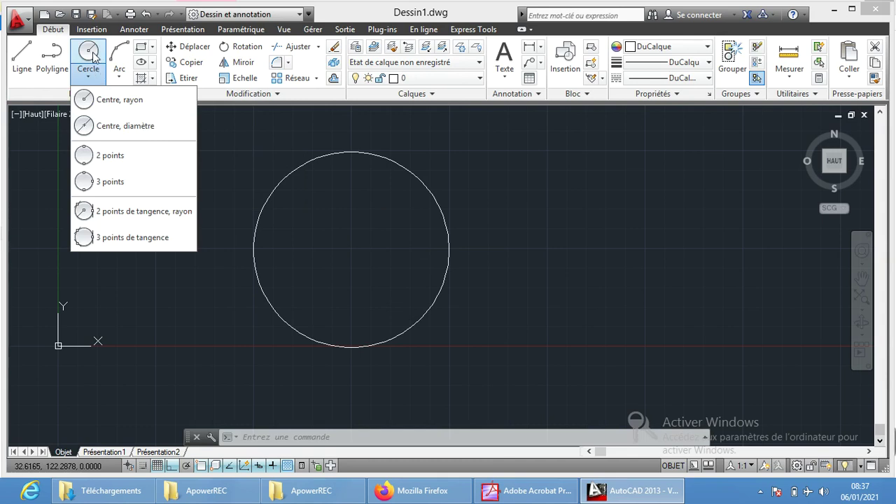
Draw a vertical line segment to the right of the radius-50 circle
click(87, 99)
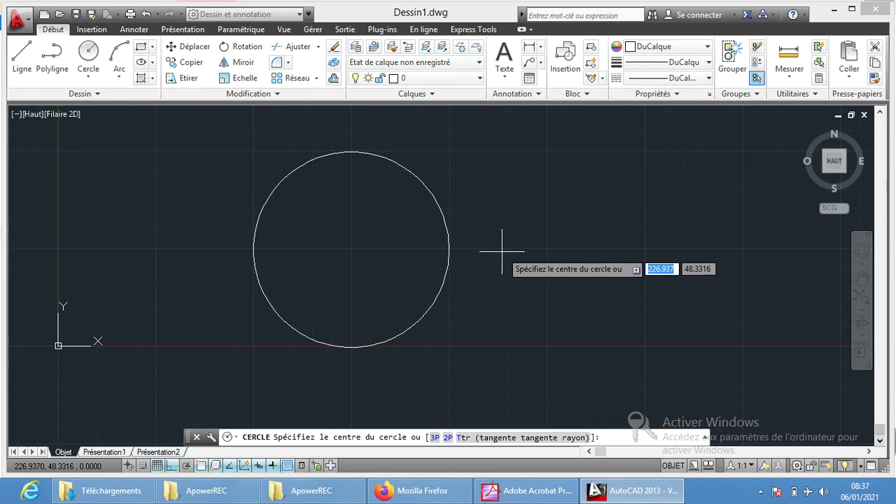
click(19, 56)
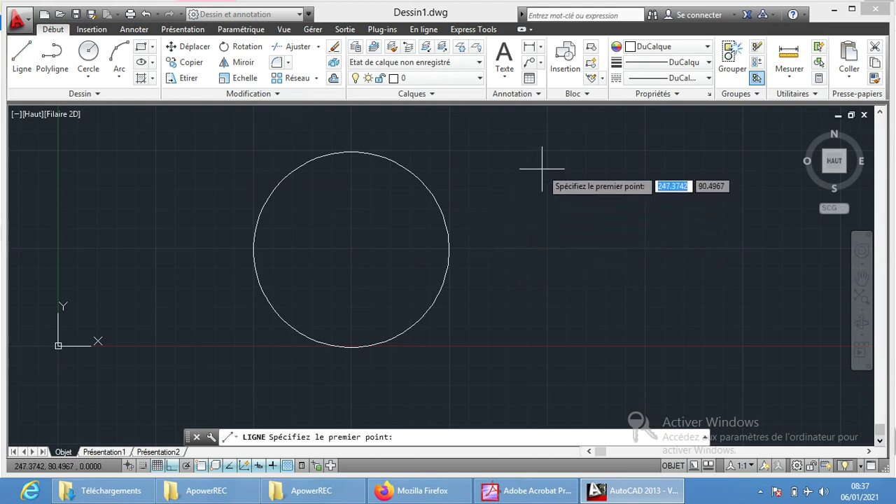
click(548, 202)
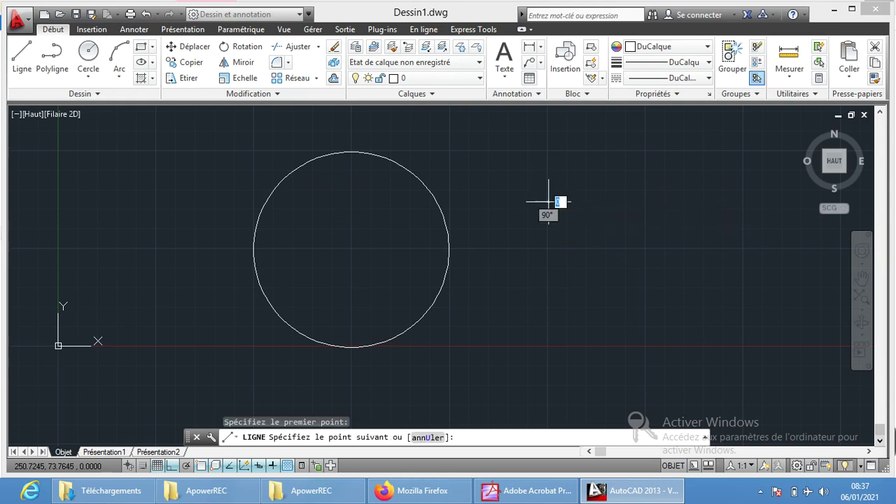
click(540, 316)
key(Return)
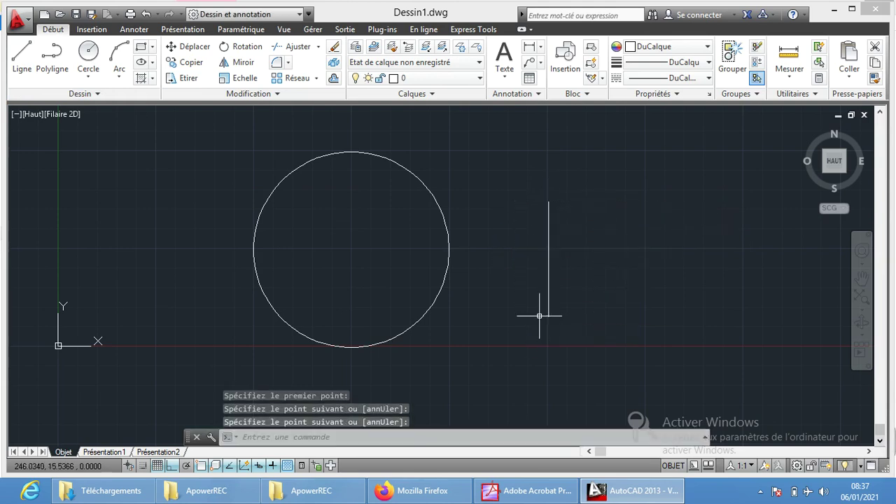
click(91, 78)
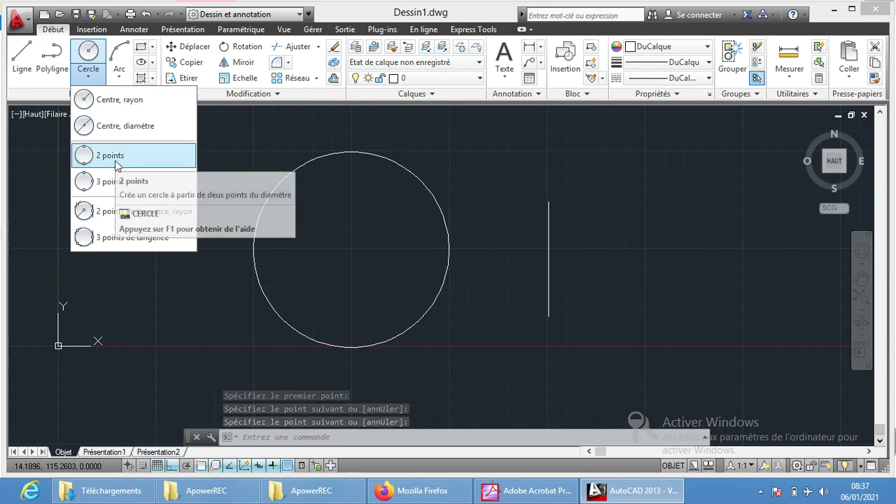
mouse_move(118, 156)
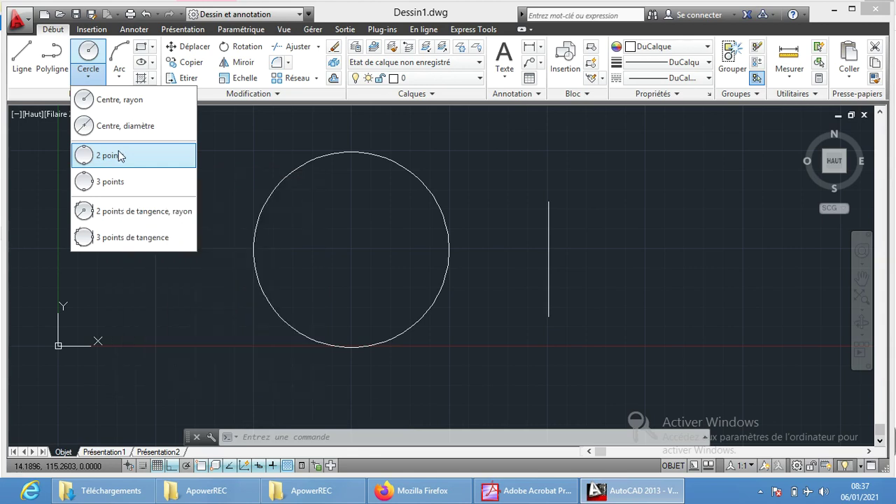
Draw a two-point circle from the line's midpoint to the radius-50 circle's edge
click(119, 154)
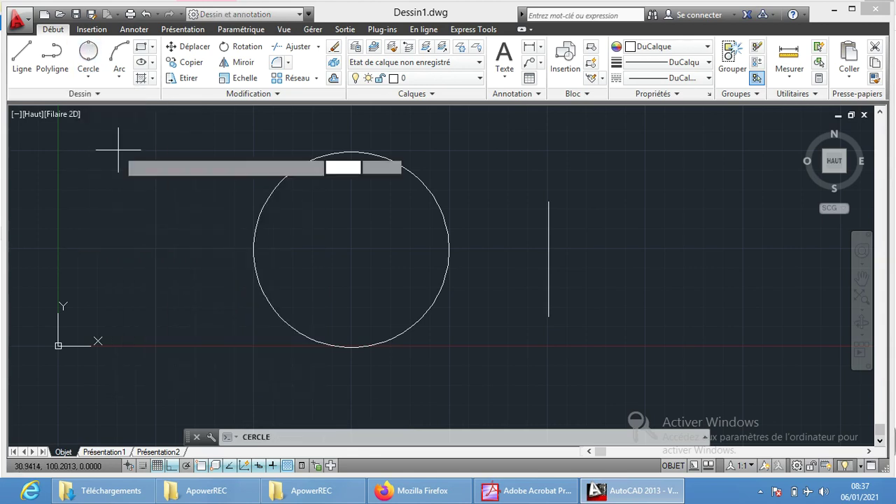
click(548, 259)
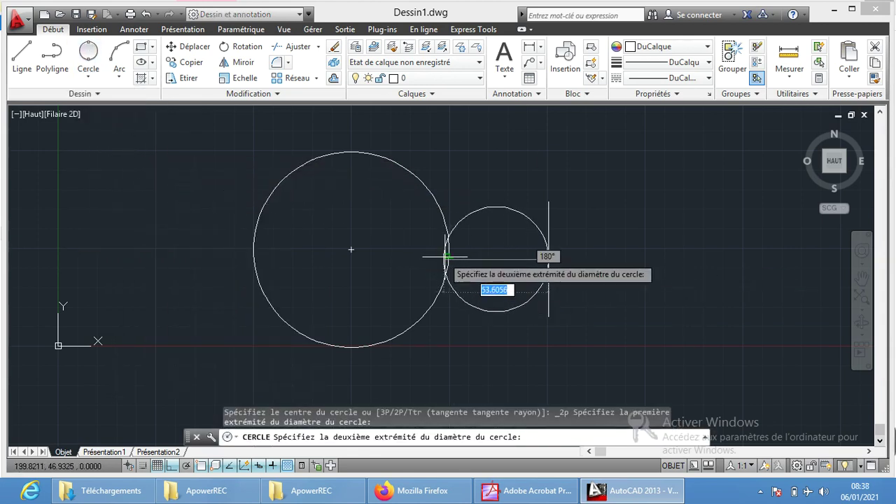
click(449, 256)
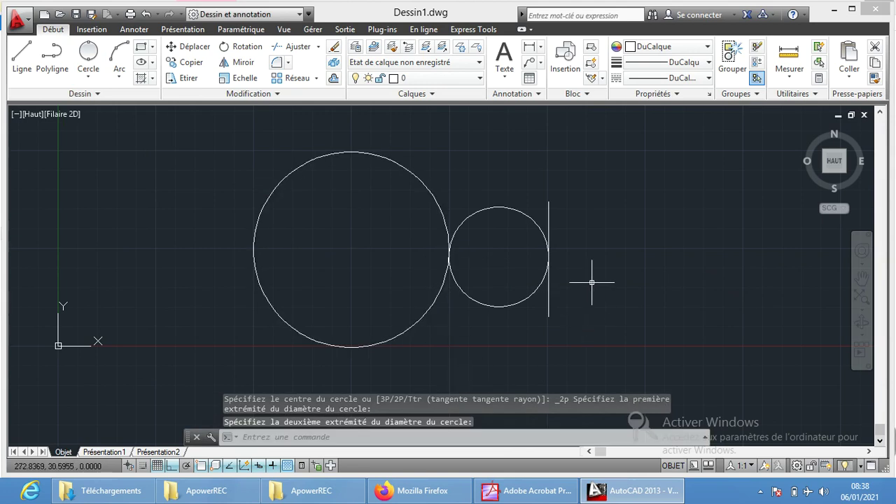
scroll(518, 248, up, 2)
scroll(518, 249, up, 4)
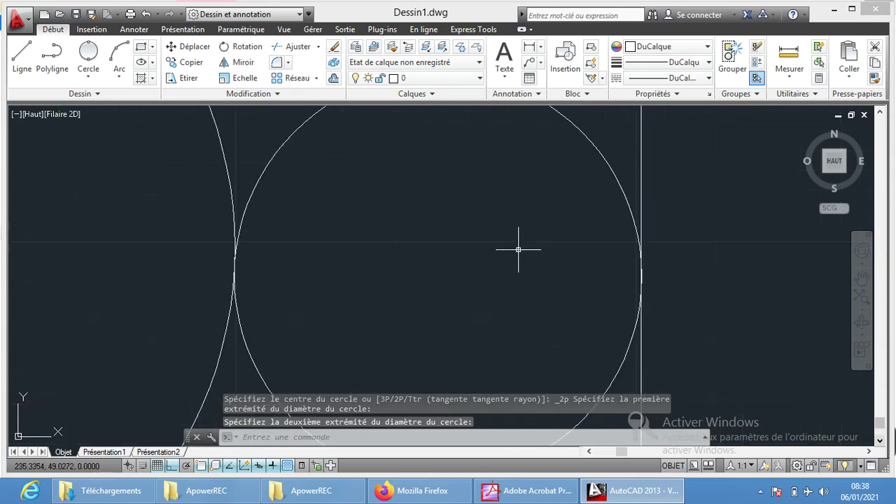
scroll(518, 249, down, 6)
scroll(519, 243, down, 2)
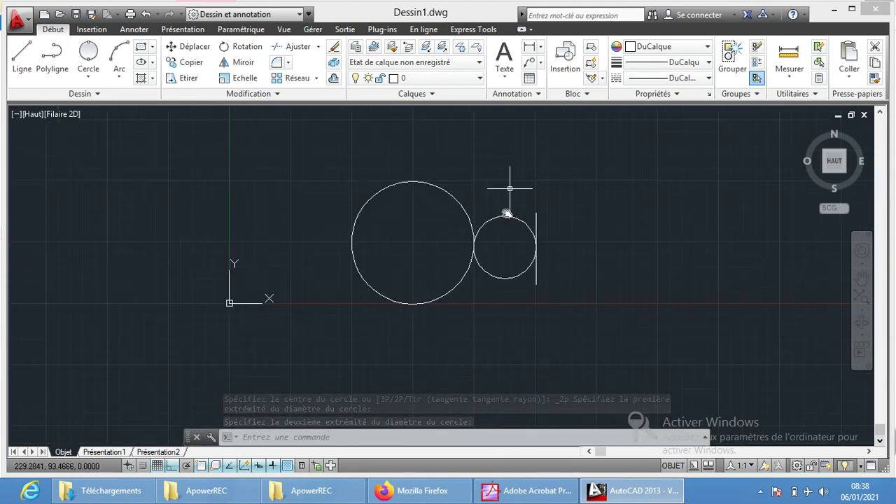
middle_drag(509, 188, 402, 252)
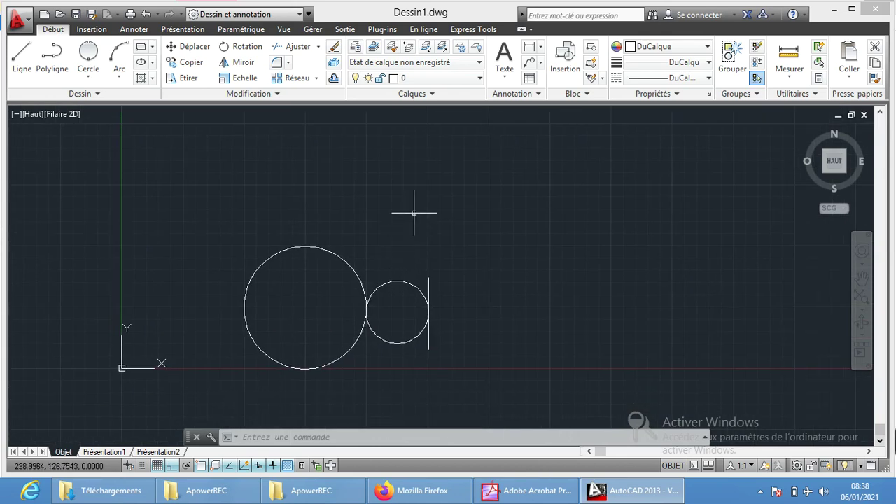
text(c)
key(Return)
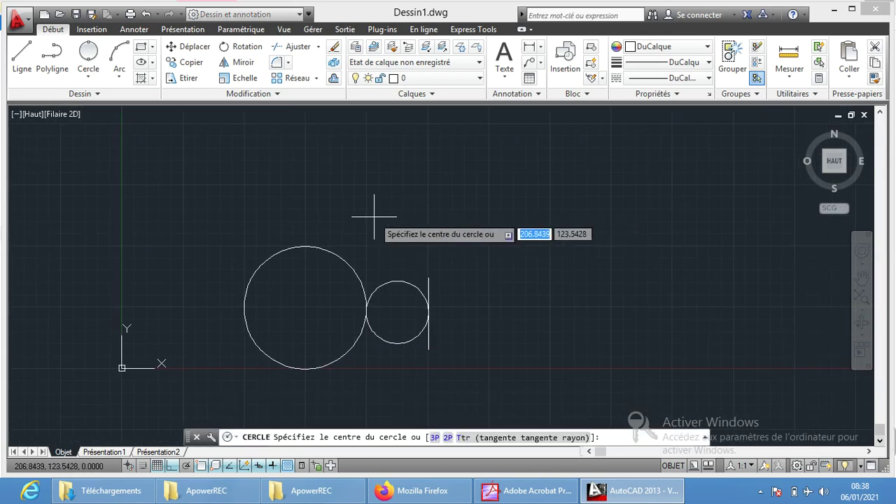
Centre a large circle on the line's top endpoint, passing through the first circle's centre
click(429, 278)
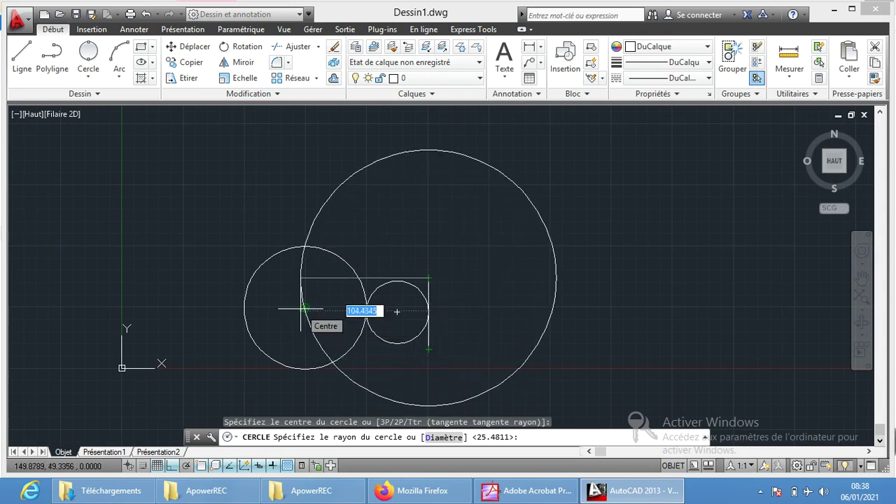
key(Escape)
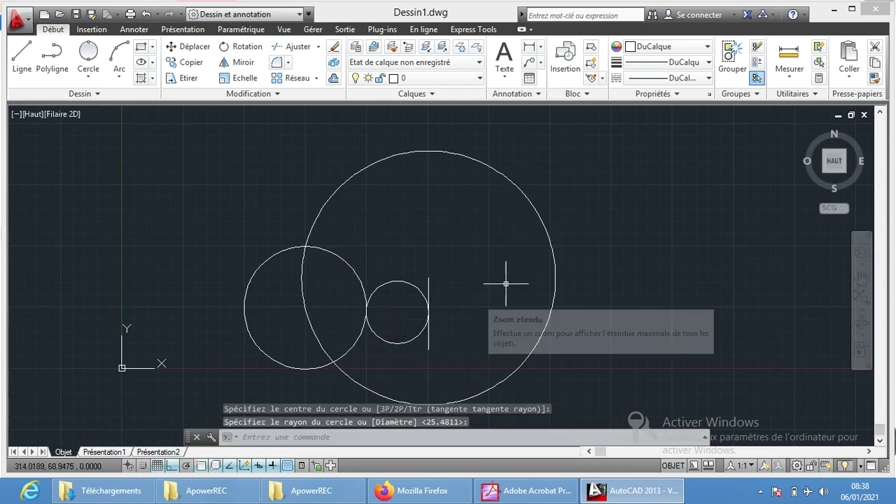
Erase the dashed large circle
click(548, 253)
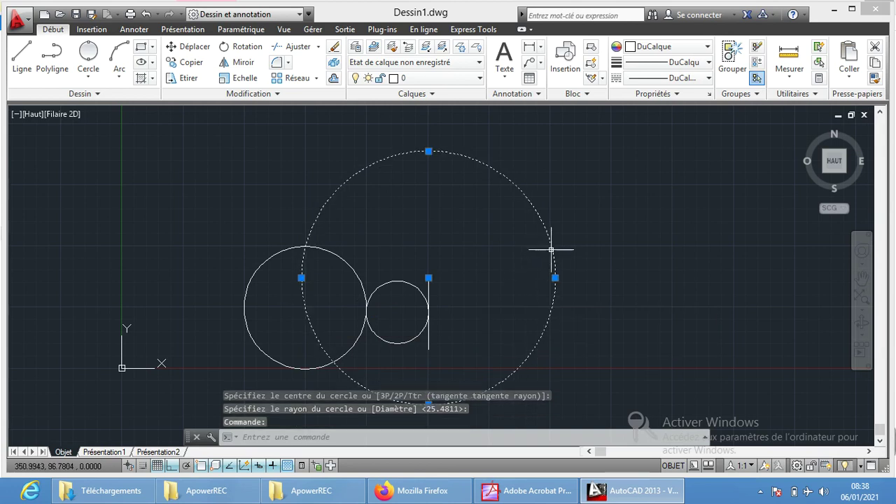
key(Delete)
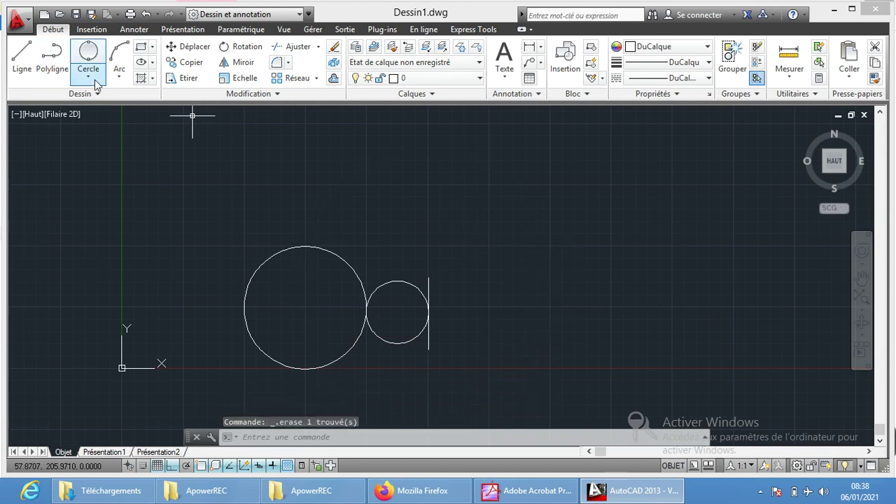
click(89, 79)
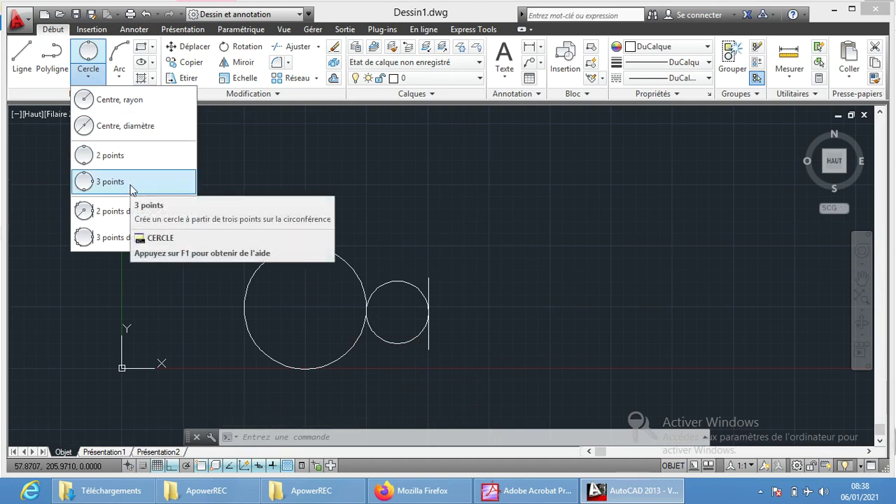
mouse_move(110, 182)
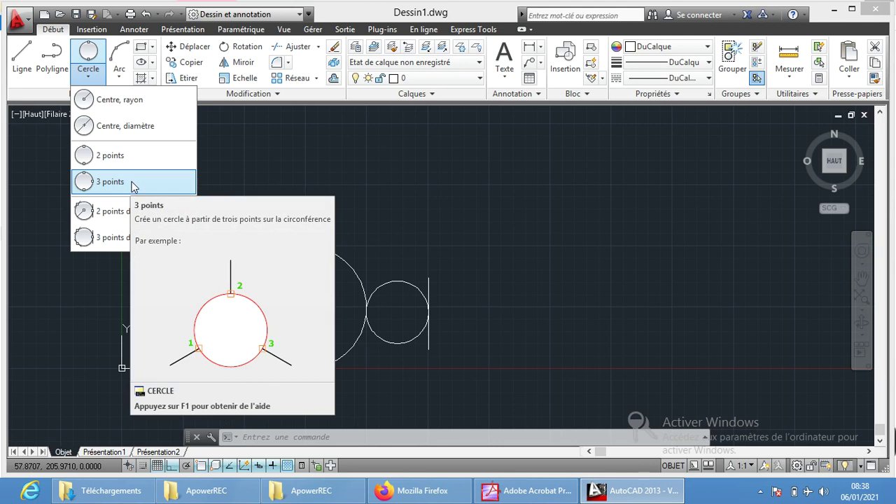
Window-select and erase both remaining circles and the vertical line
click(234, 220)
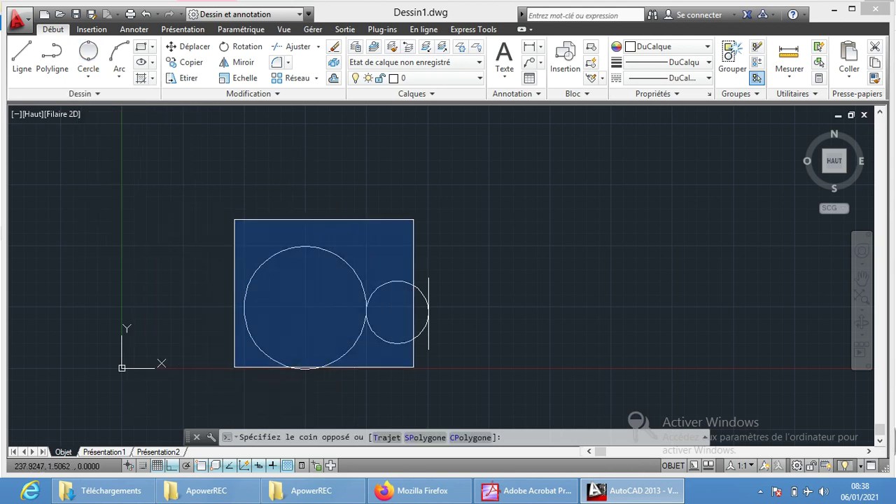
click(463, 388)
key(Delete)
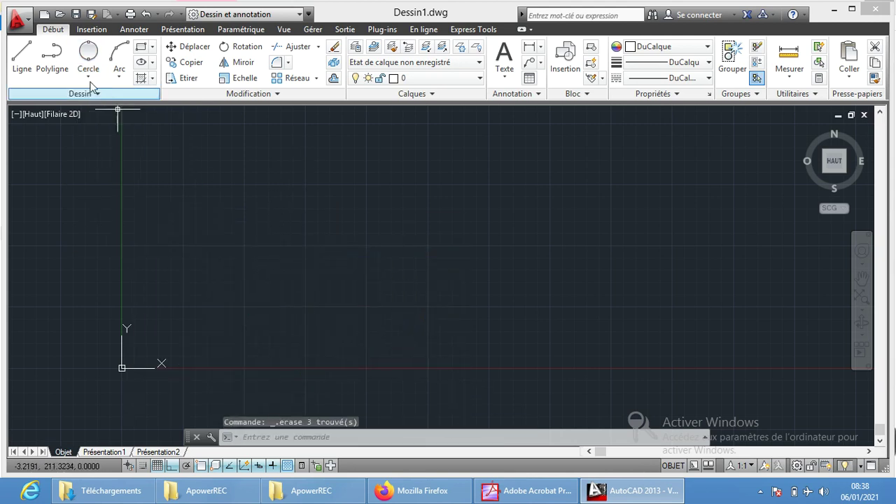
Draw a horizontal line and a vertical line downward, meeting at a right-angle corner
click(21, 56)
click(447, 194)
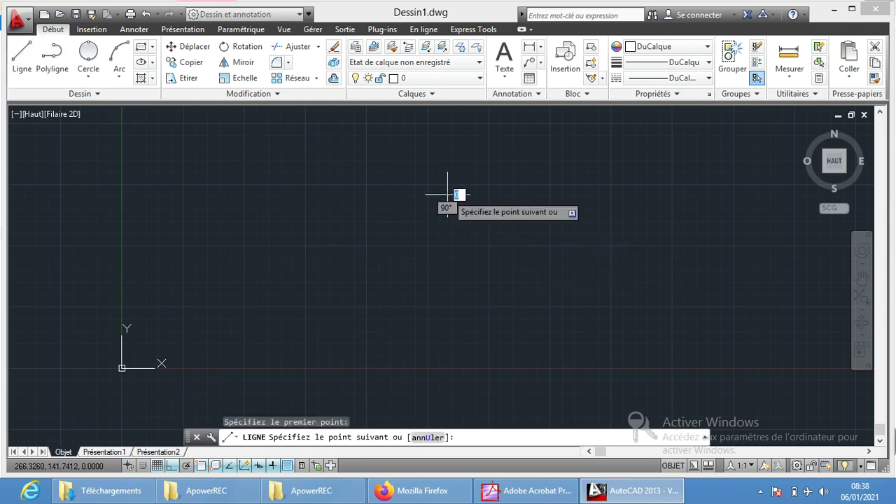
click(357, 194)
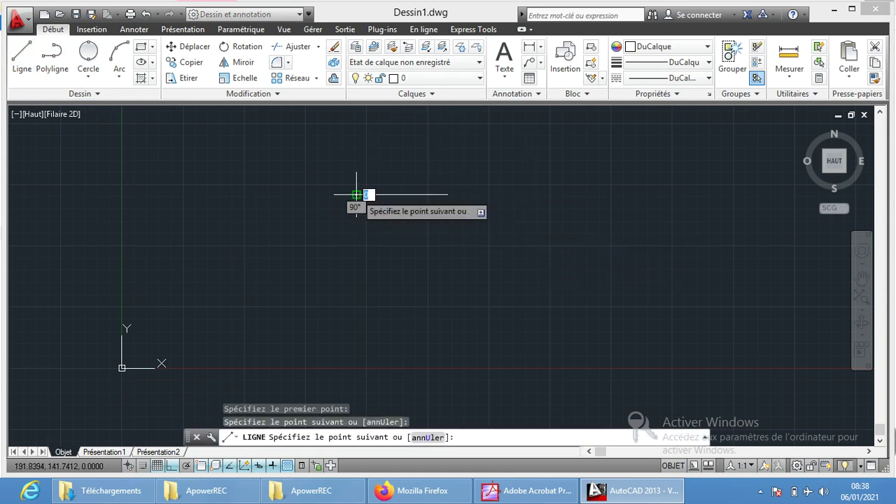
click(366, 287)
key(Return)
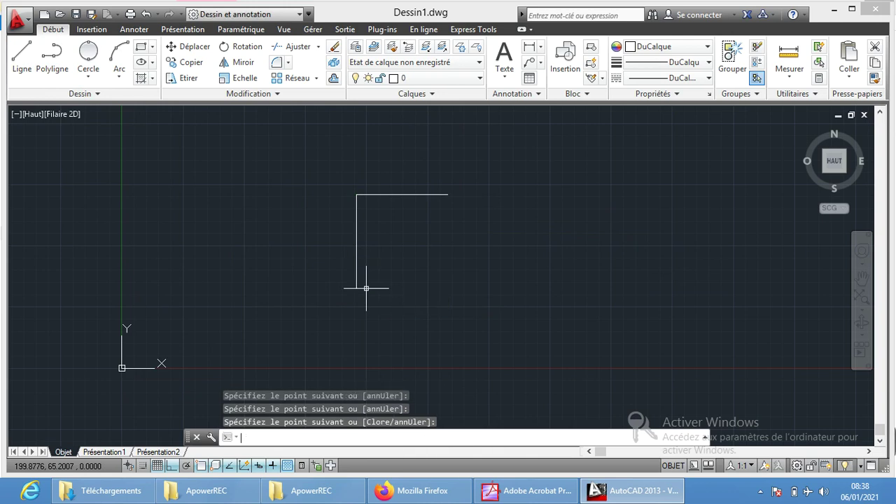
Draw a three-point circle through both line ends and the corner
click(88, 76)
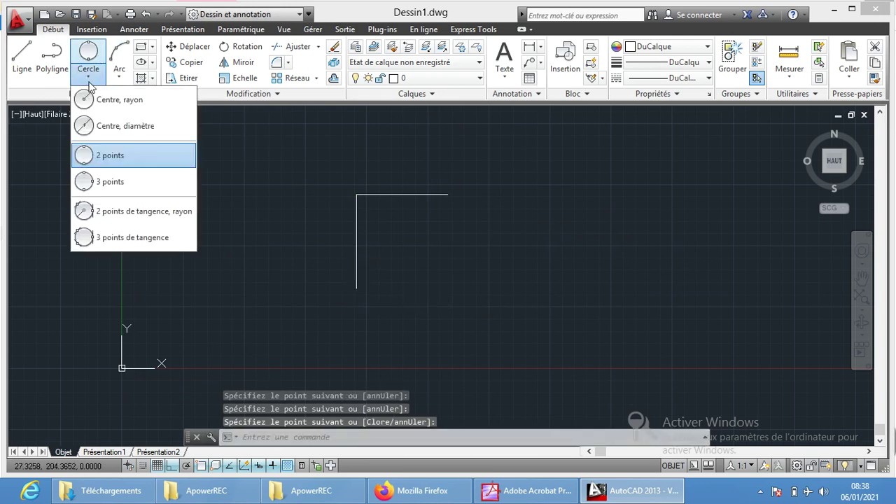
click(116, 182)
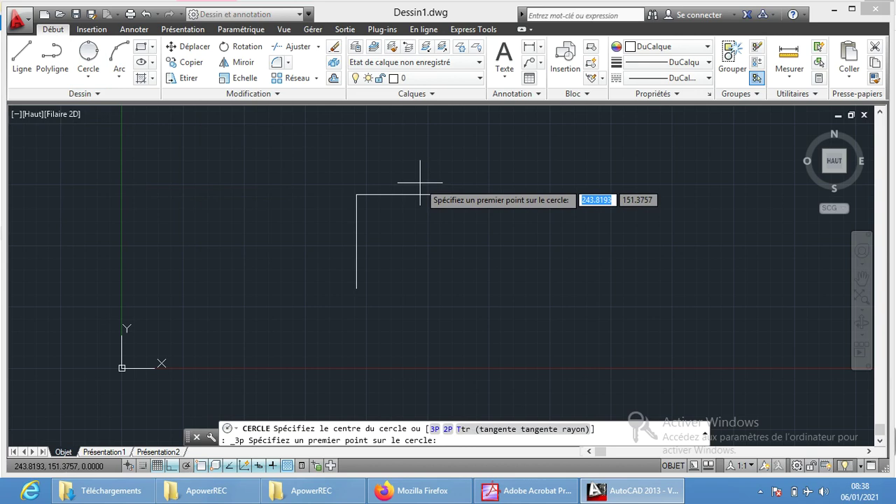
click(447, 194)
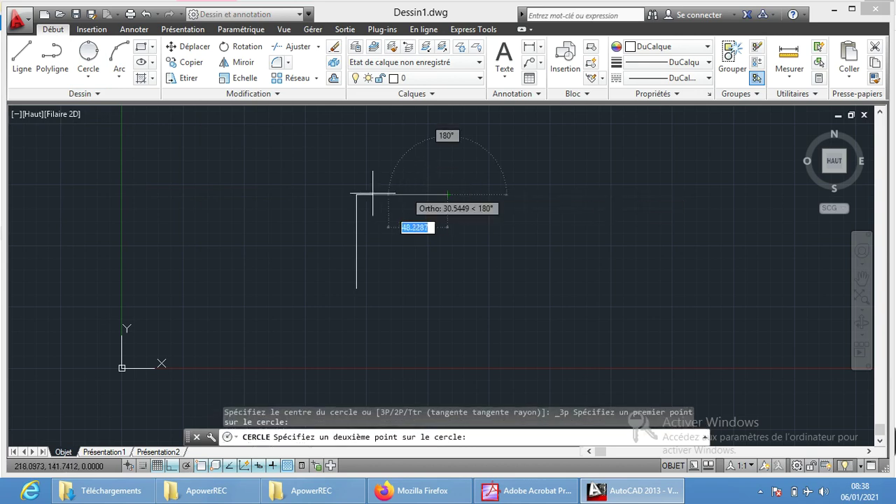
click(356, 194)
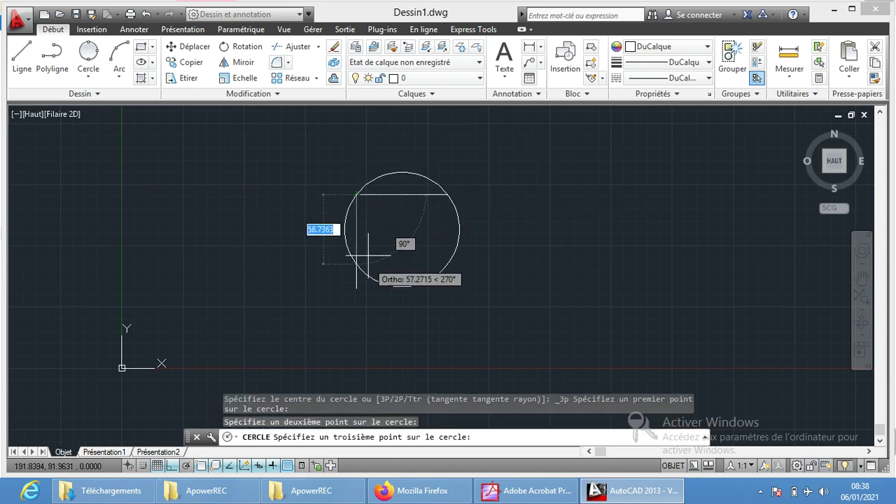
click(361, 290)
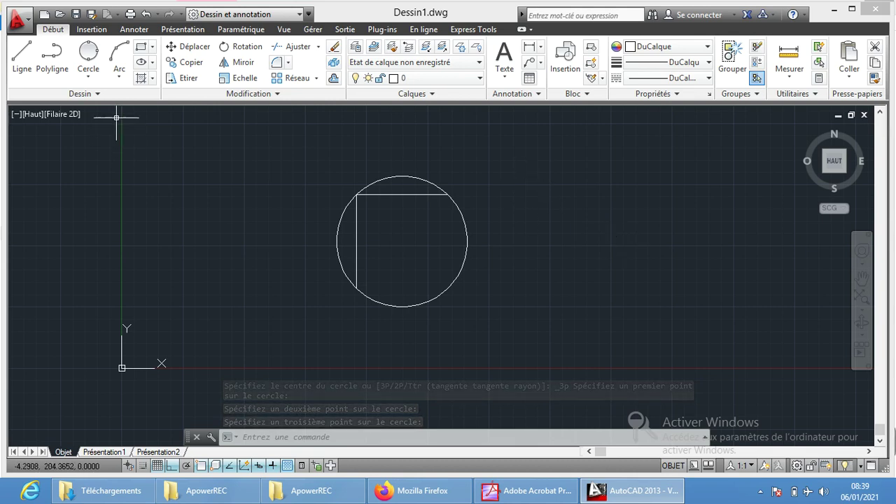
Delete the two perpendicular lines inside the circle and shift the view left
click(98, 83)
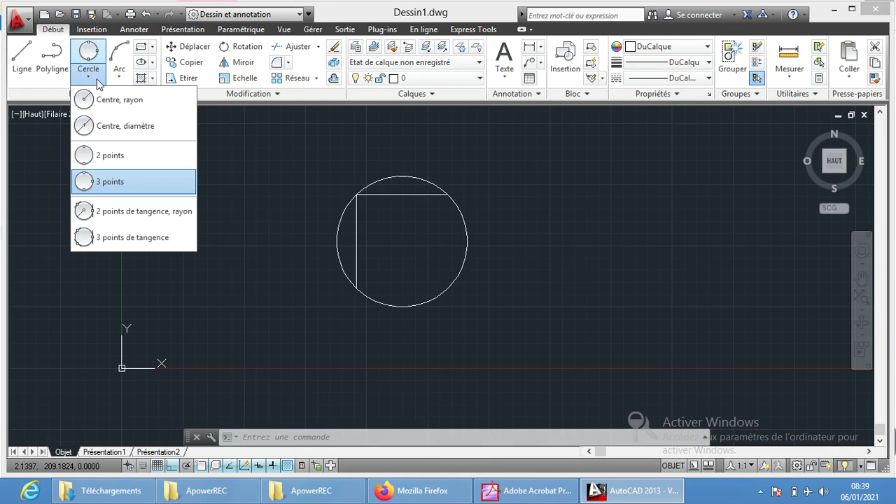
click(98, 83)
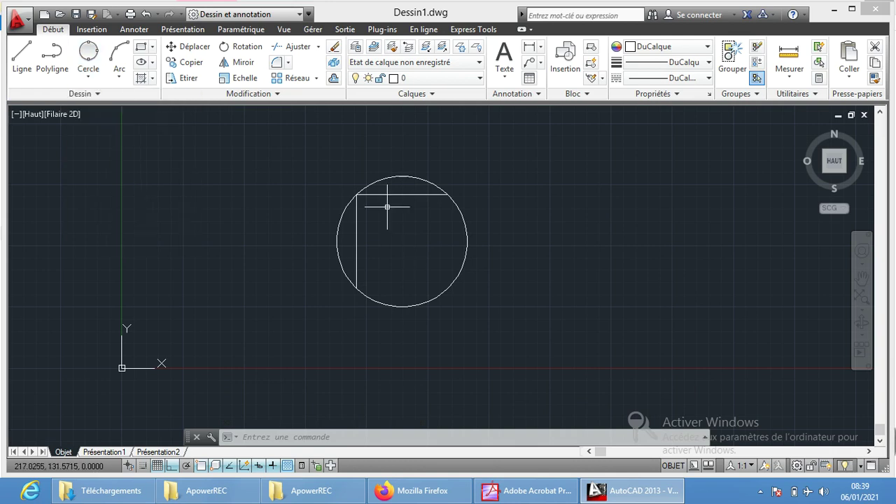
click(356, 244)
key(Delete)
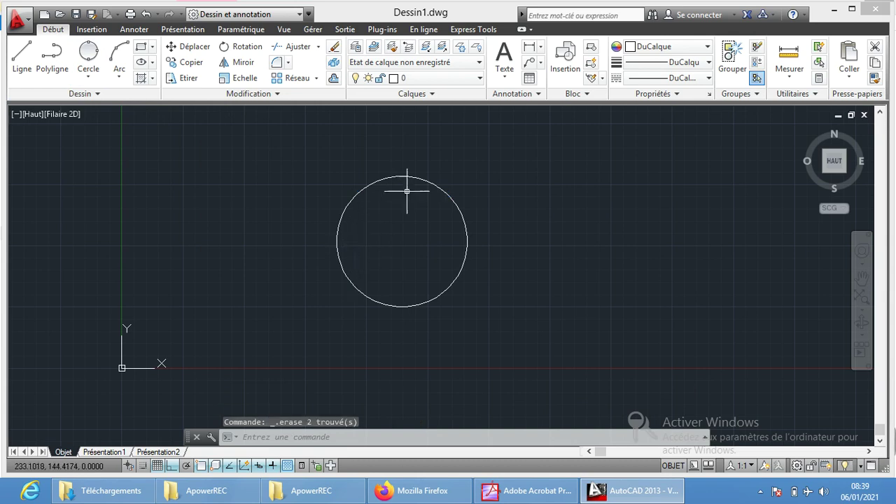
scroll(407, 190, up, 2)
scroll(444, 180, down, 4)
mouse_move(513, 208)
middle_down()
mouse_move(300, 192)
mouse_move(300, 210)
middle_up()
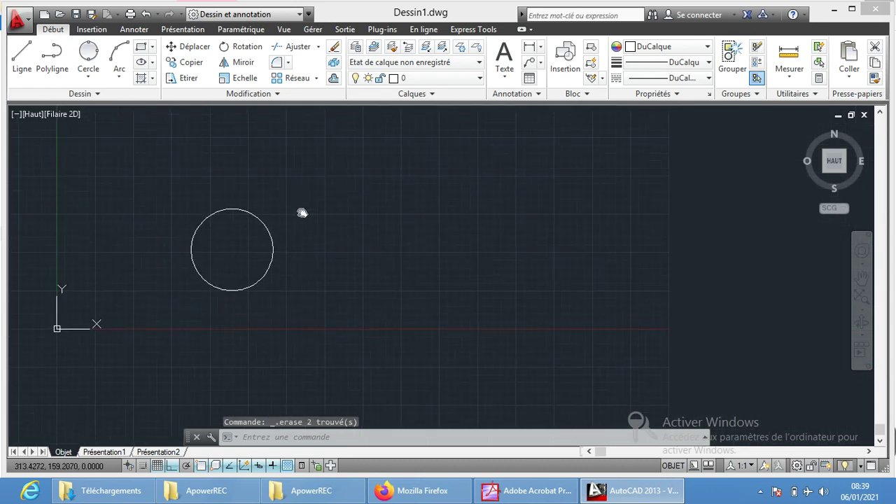
Draw a larger centre-radius circle to the right of the existing circle
click(88, 73)
click(100, 102)
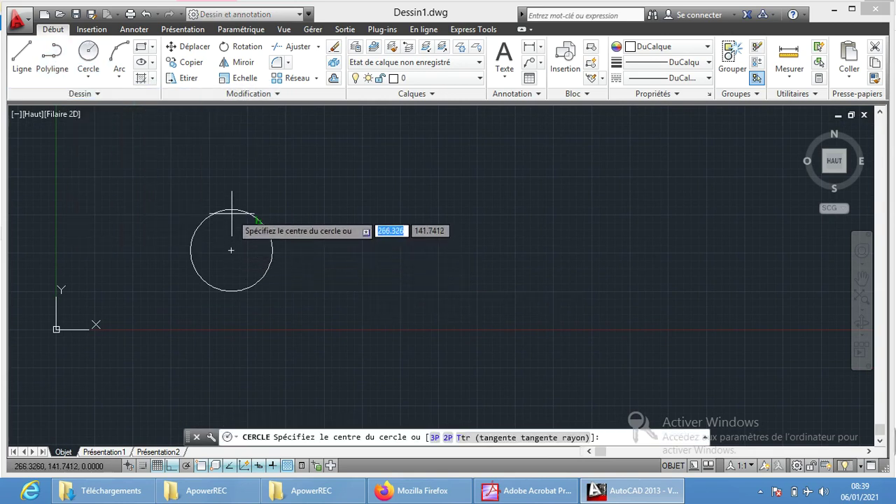
click(345, 250)
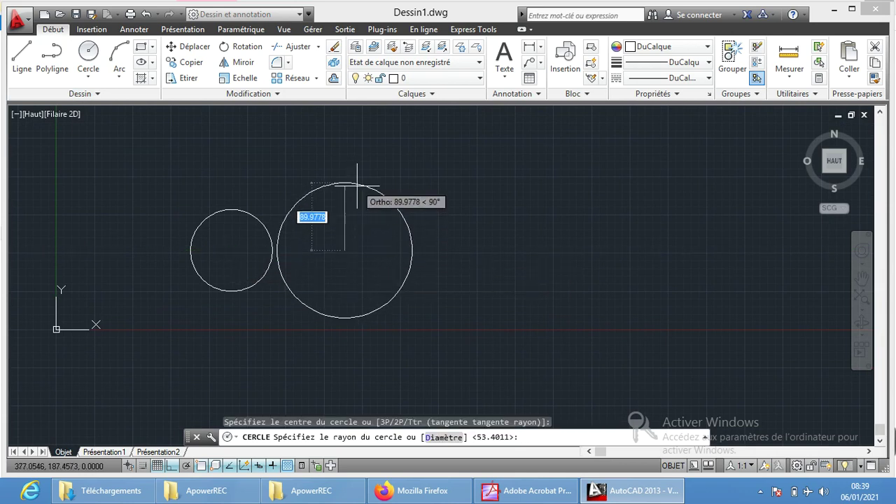
click(352, 189)
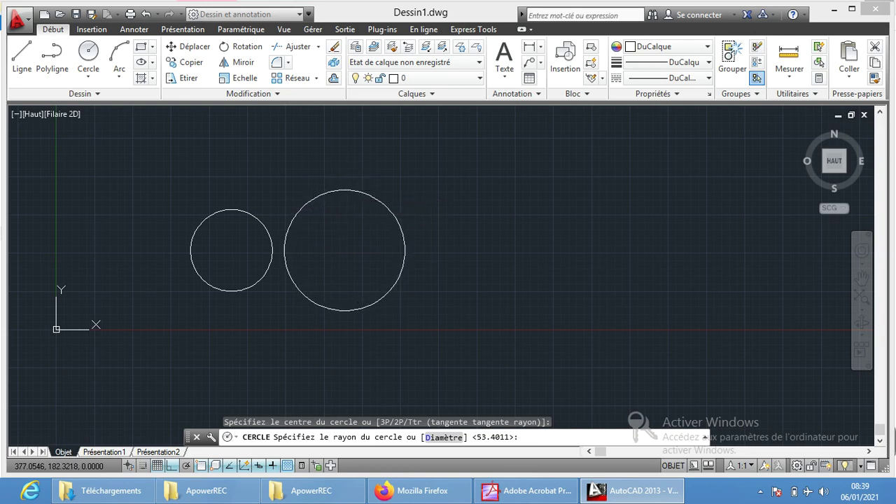
middle_drag(282, 185, 332, 229)
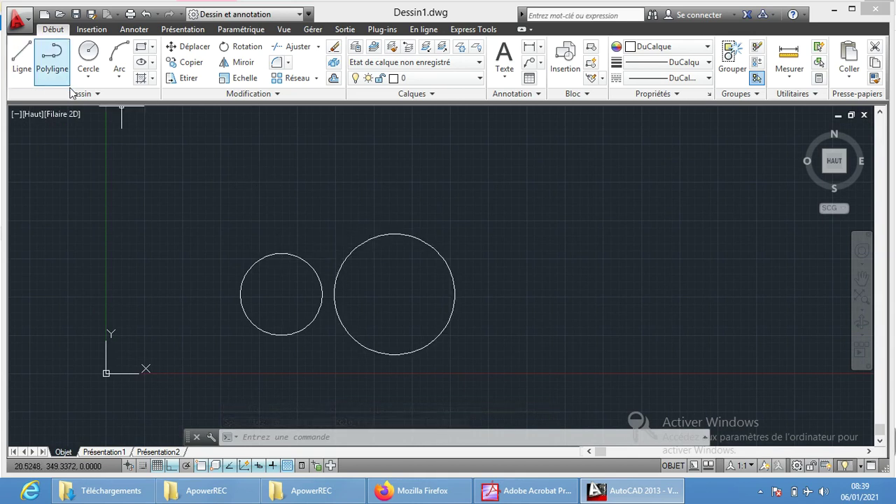
Draw a radius-60 circle tangent to both existing circles, zooming to show all three
click(98, 81)
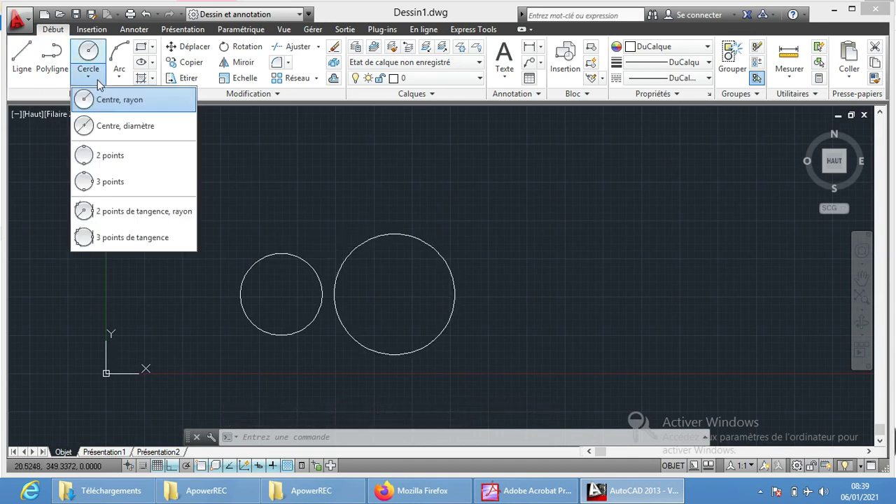
click(111, 213)
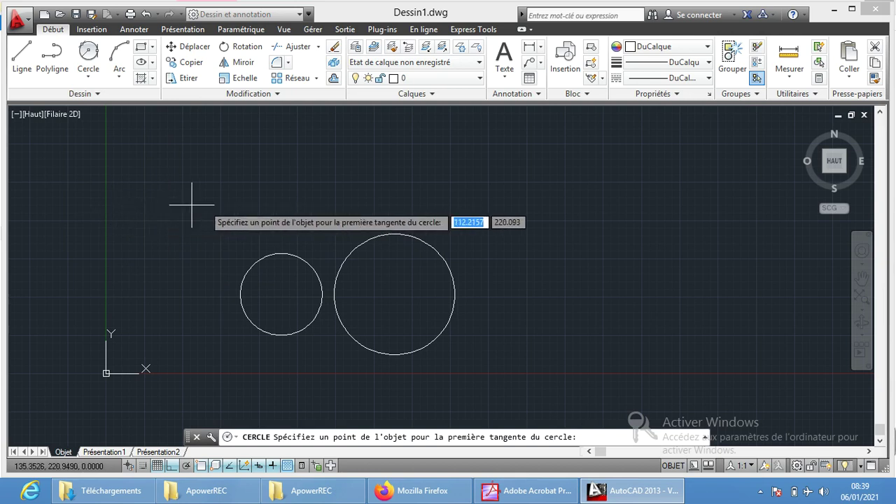
click(392, 234)
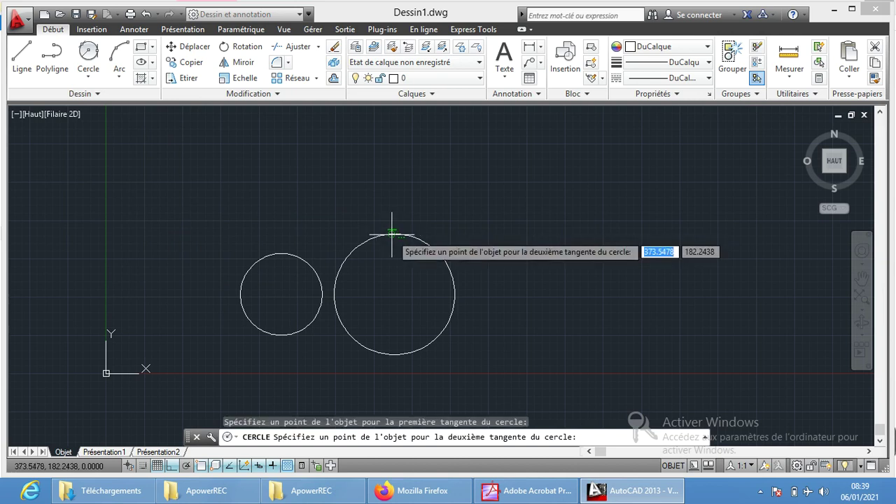
click(280, 256)
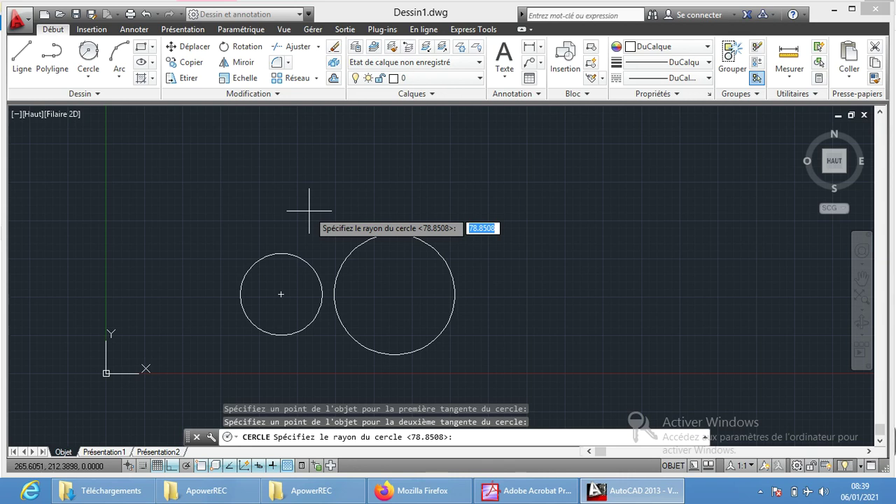
text(60)
key(Return)
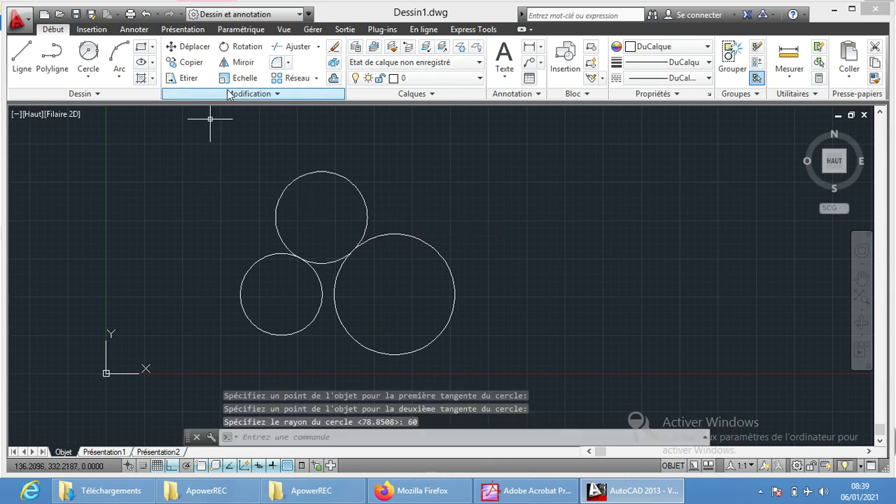
scroll(355, 245, up, 2)
scroll(356, 248, up, 2)
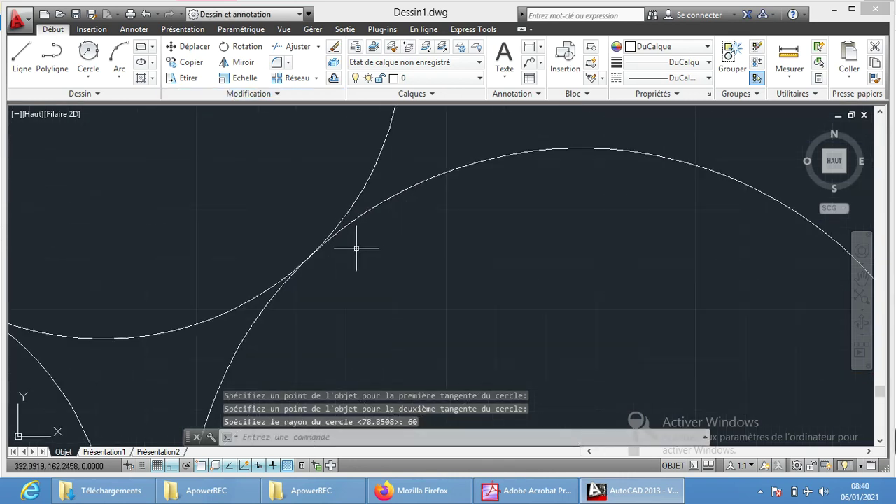
scroll(350, 250, up, 1)
scroll(268, 292, up, 1)
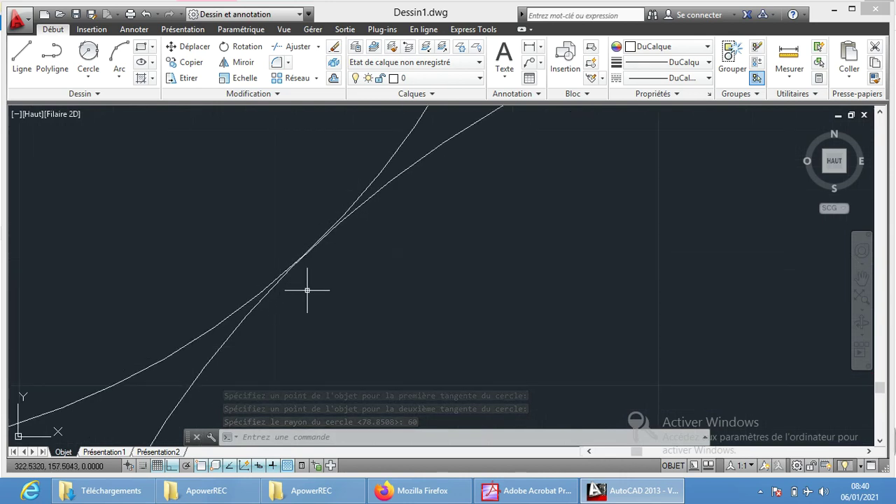
scroll(311, 240, down, 1)
scroll(308, 238, down, 3)
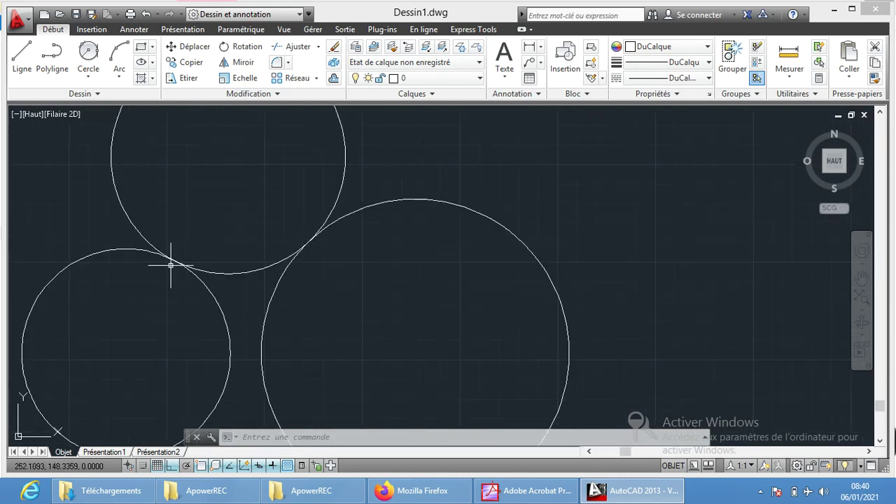
scroll(170, 265, up, 2)
scroll(170, 255, up, 3)
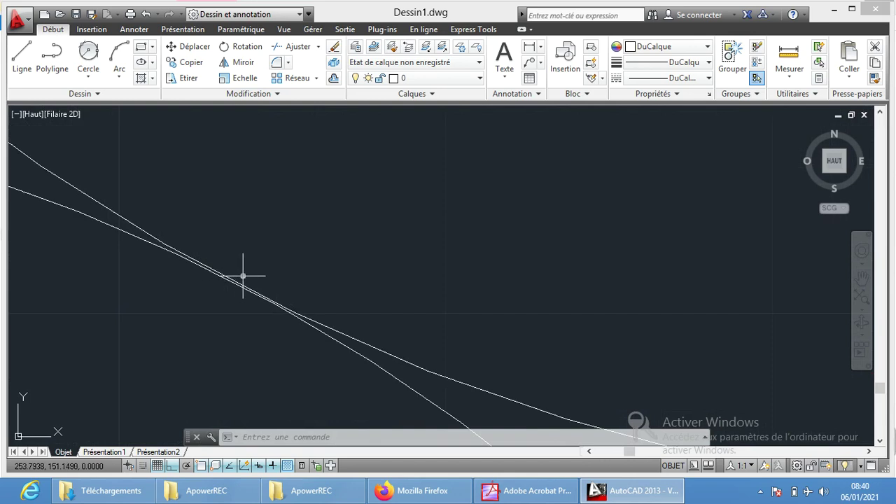
scroll(244, 273, down, 2)
scroll(247, 270, down, 2)
scroll(252, 268, down, 1)
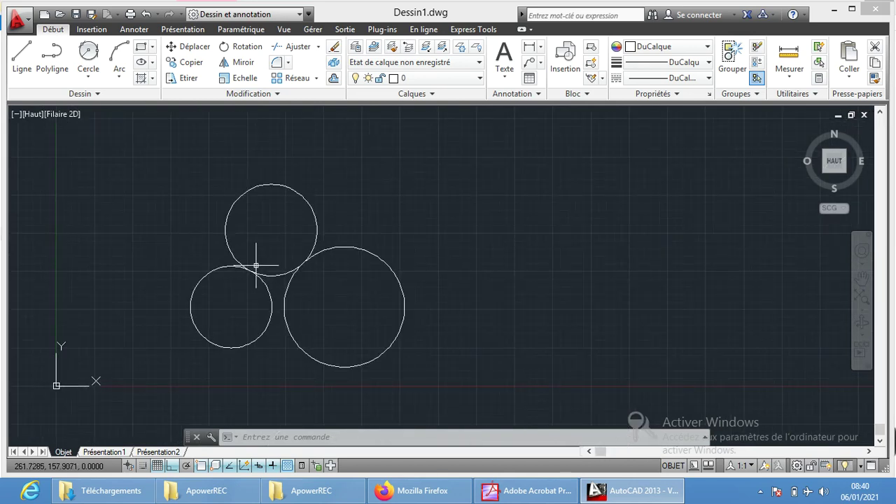
Erase all three circles
click(310, 206)
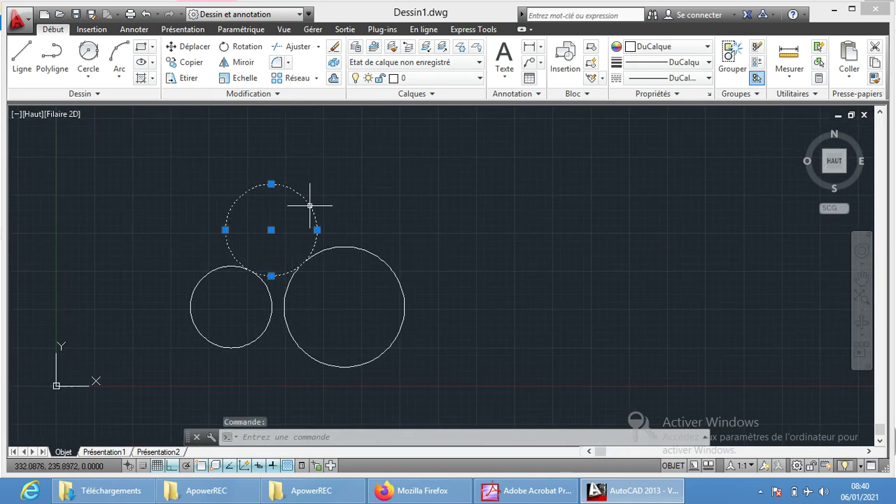
key(Delete)
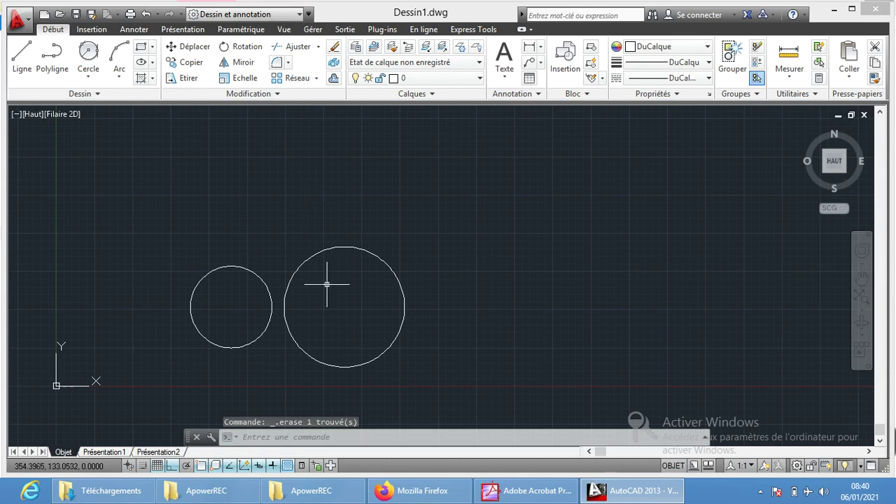
click(417, 225)
click(180, 371)
key(Delete)
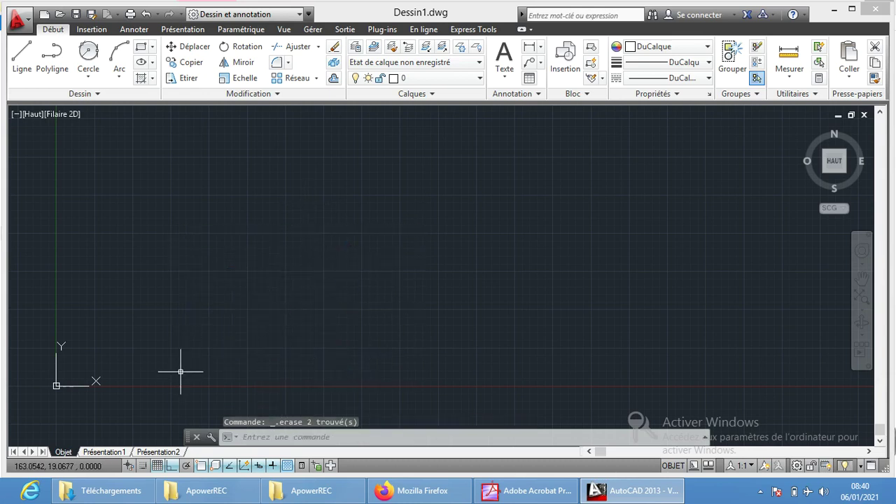
Draw a horizontal top edge and a vertical left edge meeting at a corner
click(22, 59)
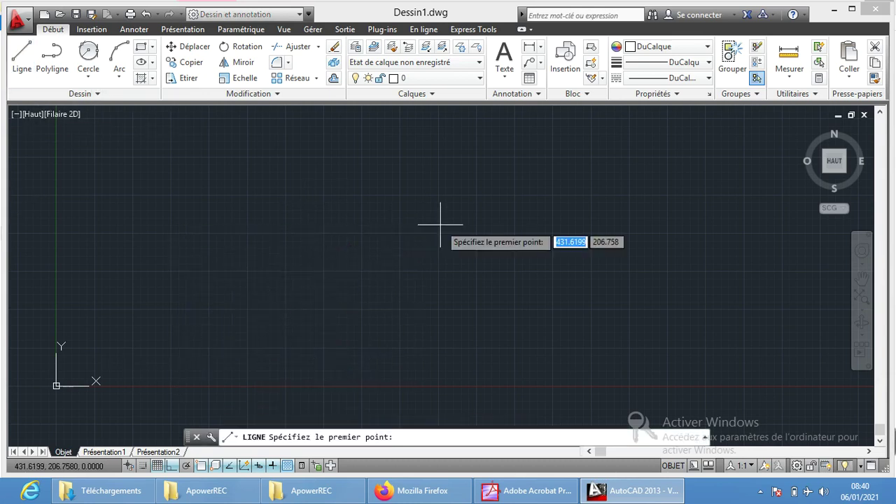
click(441, 203)
click(273, 203)
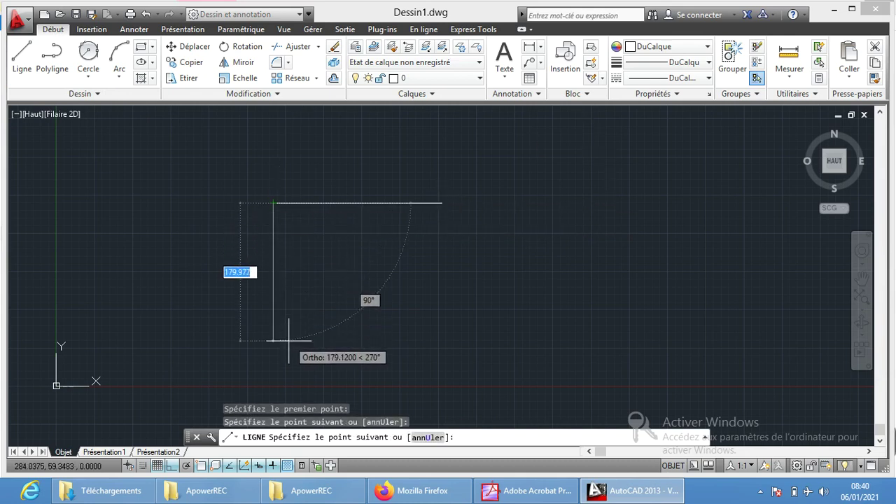
click(273, 312)
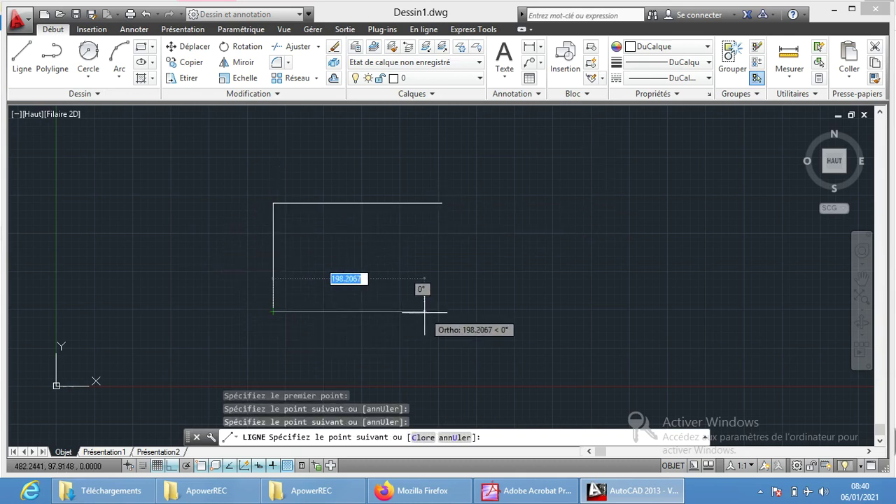
key(Return)
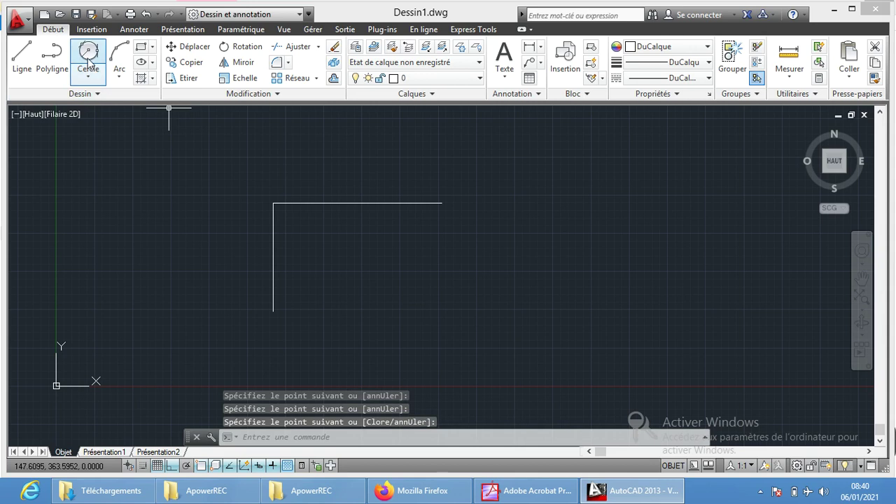
Draw a radius-80 circle tangent to both lines, then erase it
click(87, 56)
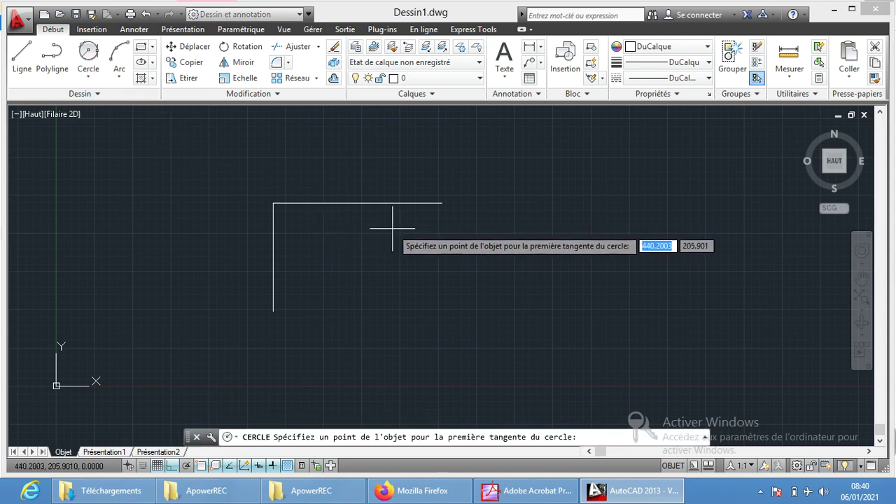
click(357, 205)
click(272, 251)
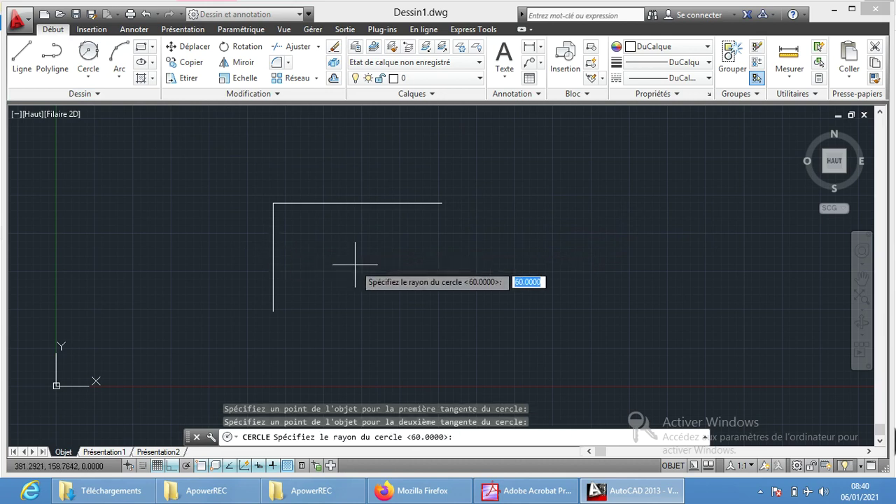
text(80)
key(Return)
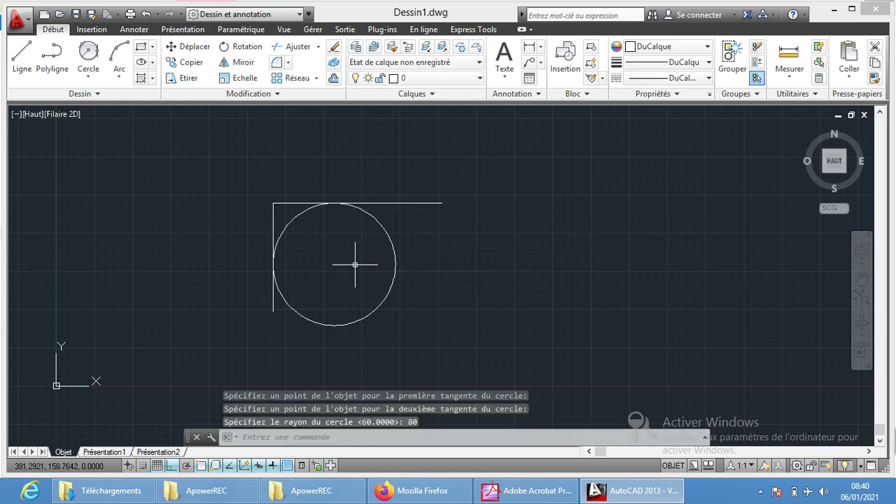
scroll(355, 188, up, 1)
scroll(354, 188, up, 1)
scroll(354, 189, down, 2)
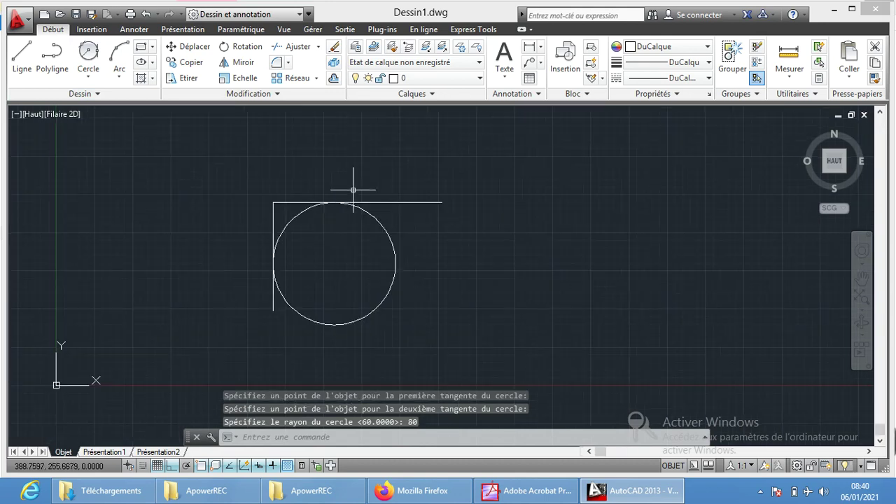
click(393, 276)
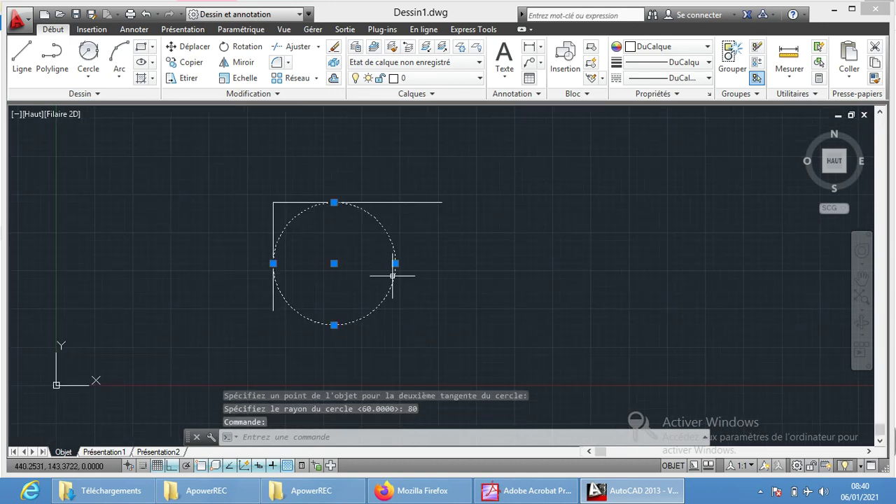
key(Delete)
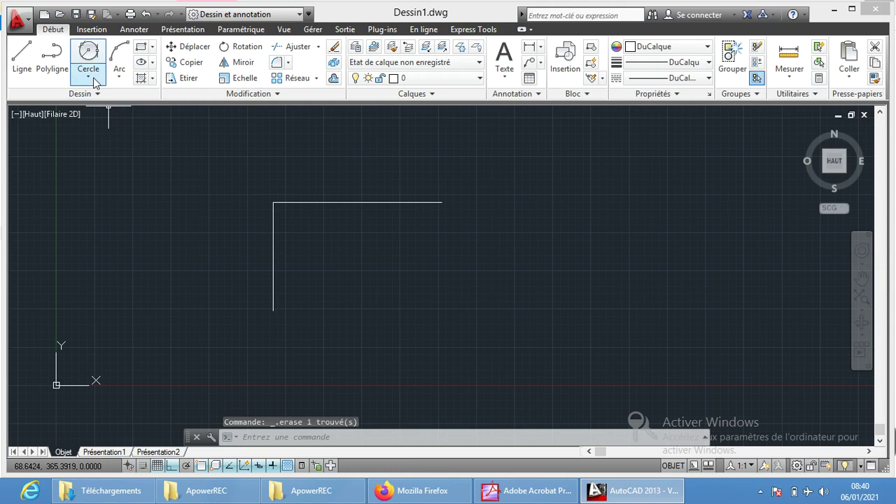
With Ortho off, draw a slanted line down-right from the vertical edge's bottom end
click(91, 78)
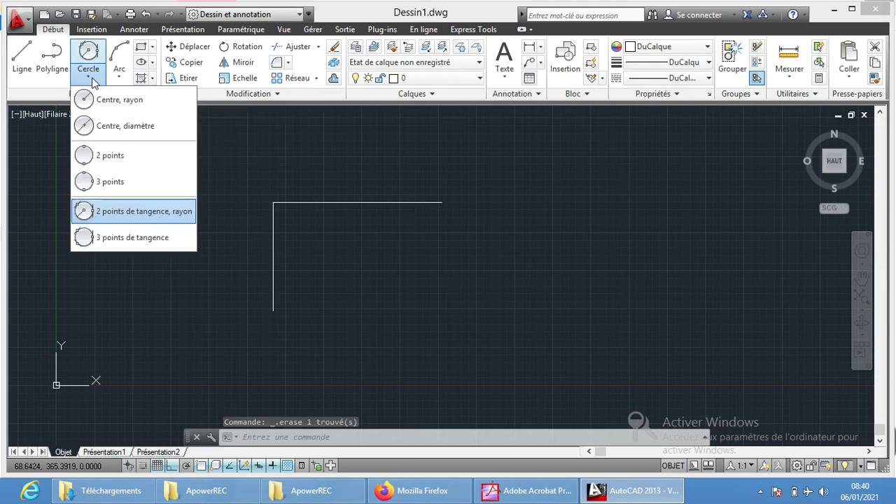
click(21, 56)
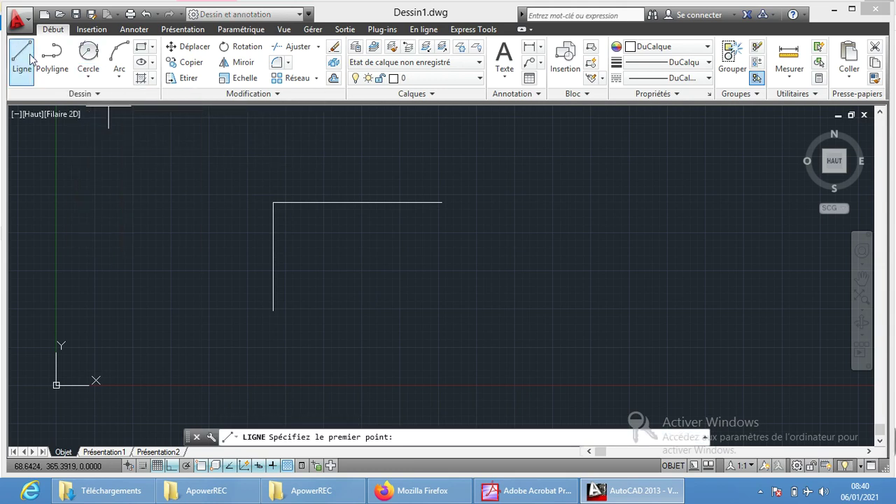
click(273, 310)
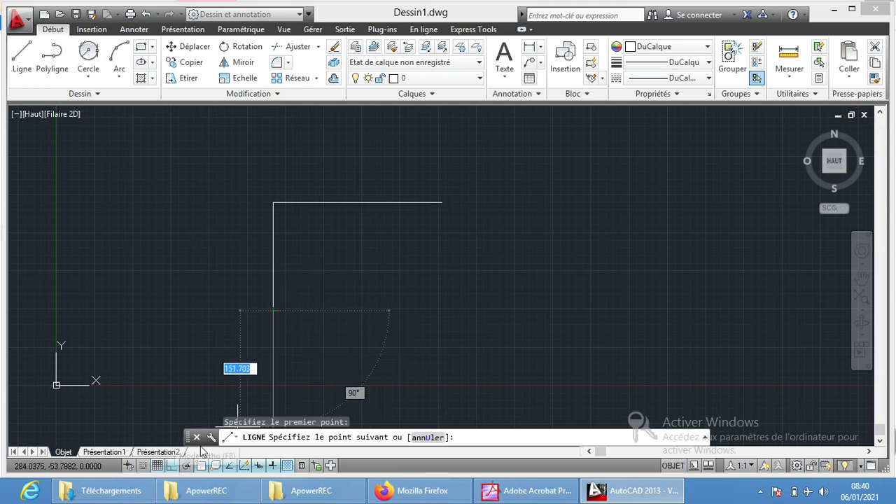
click(169, 467)
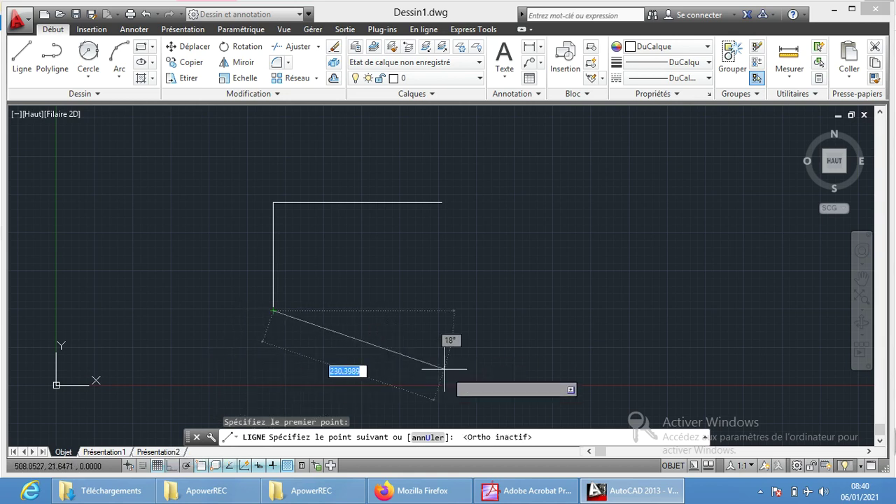
click(456, 391)
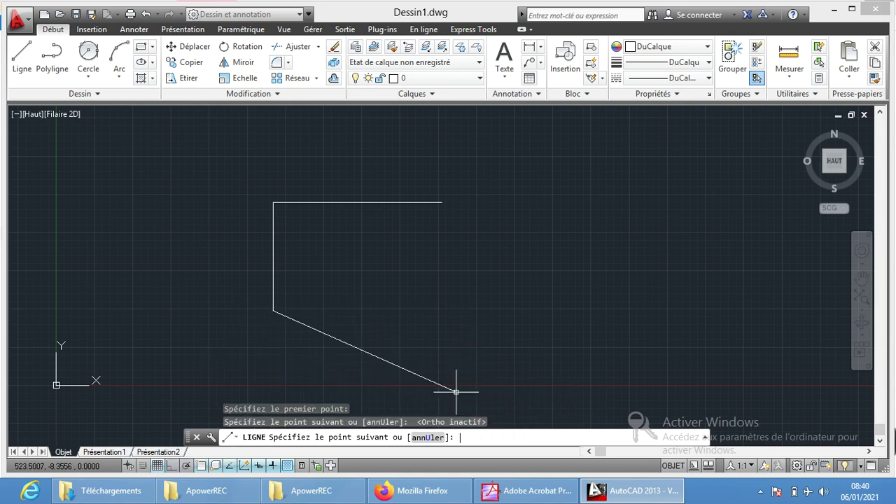
key(Return)
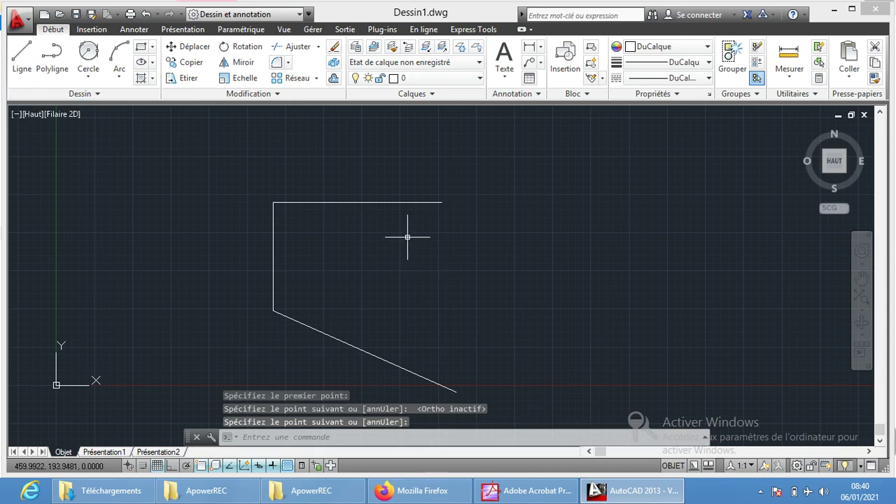
Draw a circle tangent to the top, vertical and slanted lines
click(88, 75)
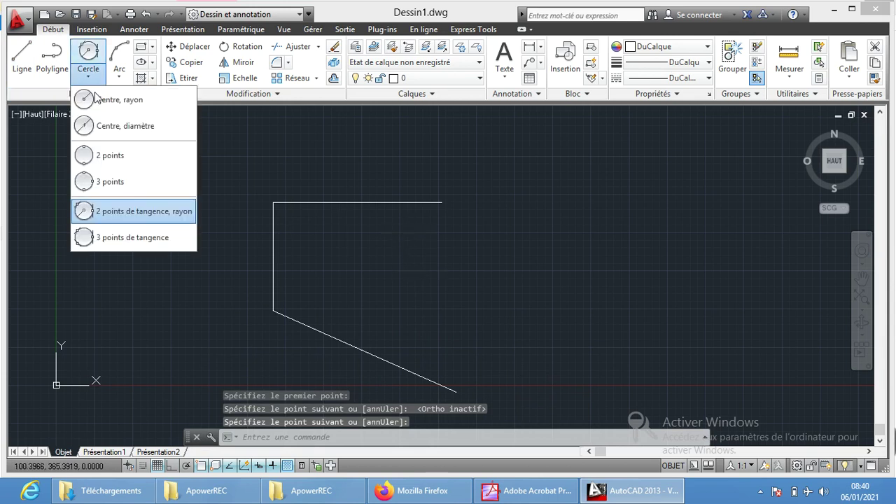
click(117, 248)
click(352, 203)
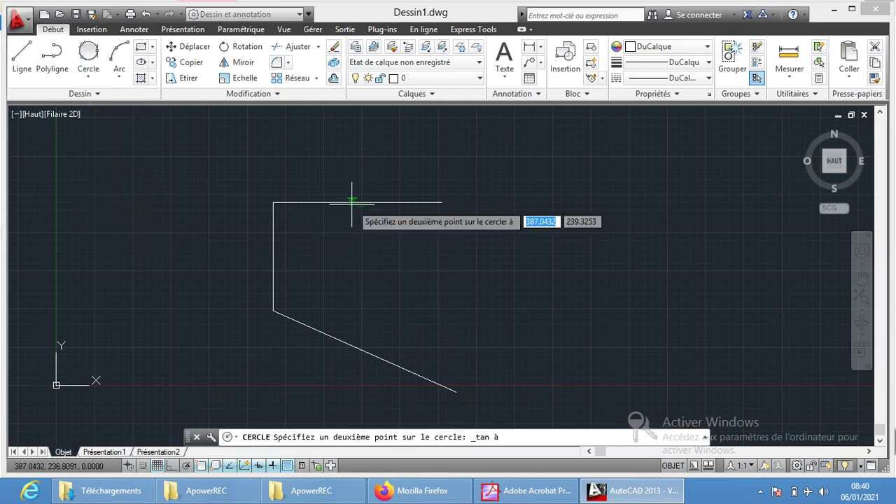
click(273, 251)
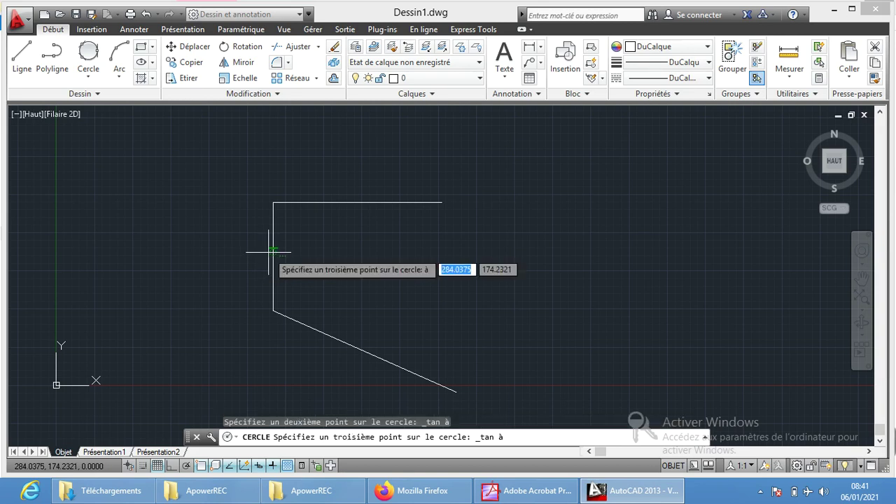
click(363, 356)
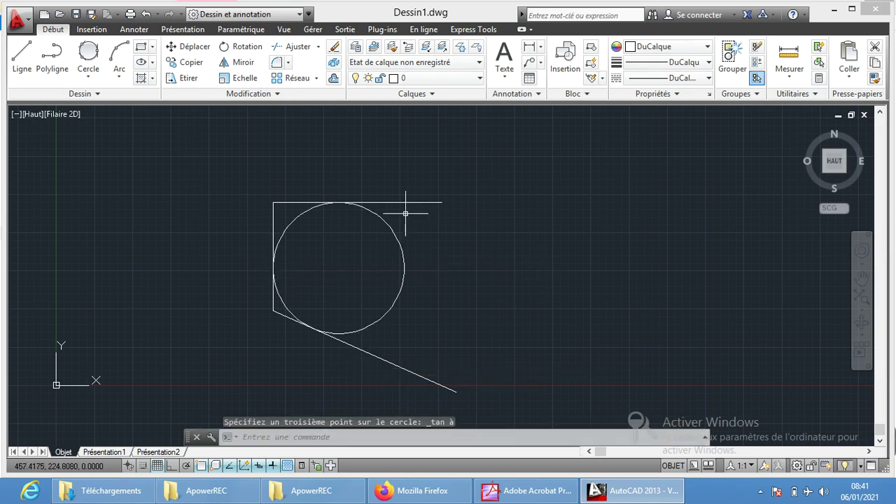
Window-select the circle and all three lines and delete them
scroll(346, 240, up, 1)
scroll(354, 260, up, 6)
scroll(354, 260, down, 6)
scroll(354, 259, down, 1)
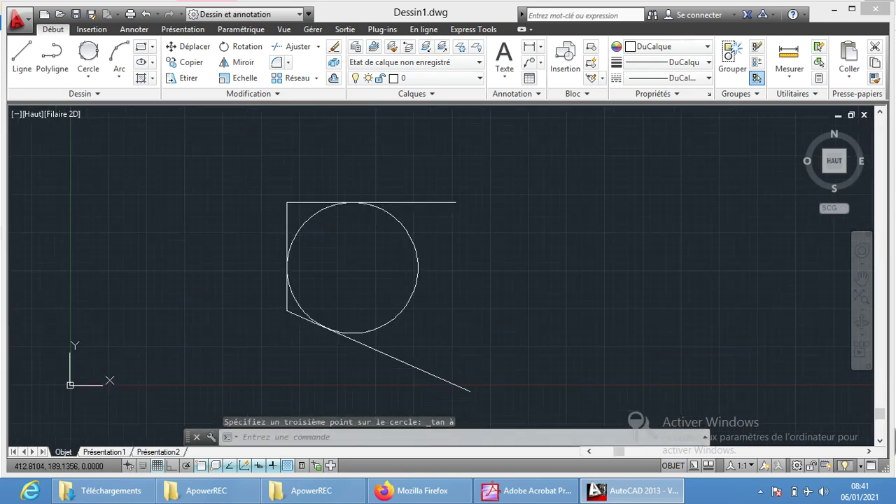
scroll(386, 238, down, 2)
scroll(386, 252, up, 2)
scroll(385, 252, up, 2)
scroll(388, 253, up, 2)
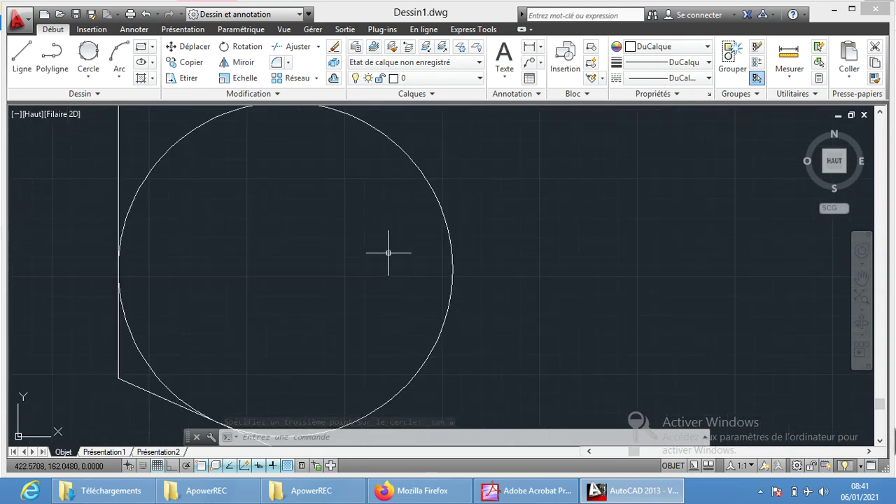
scroll(388, 253, down, 2)
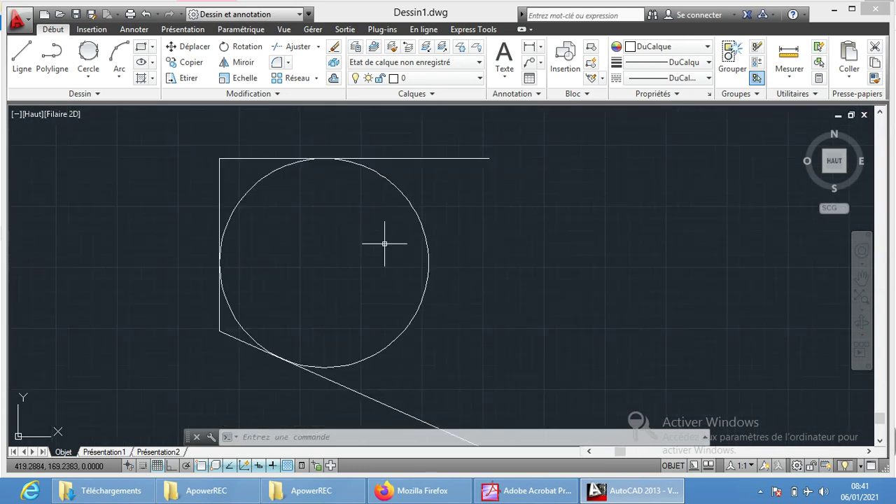
scroll(441, 200, down, 2)
click(530, 142)
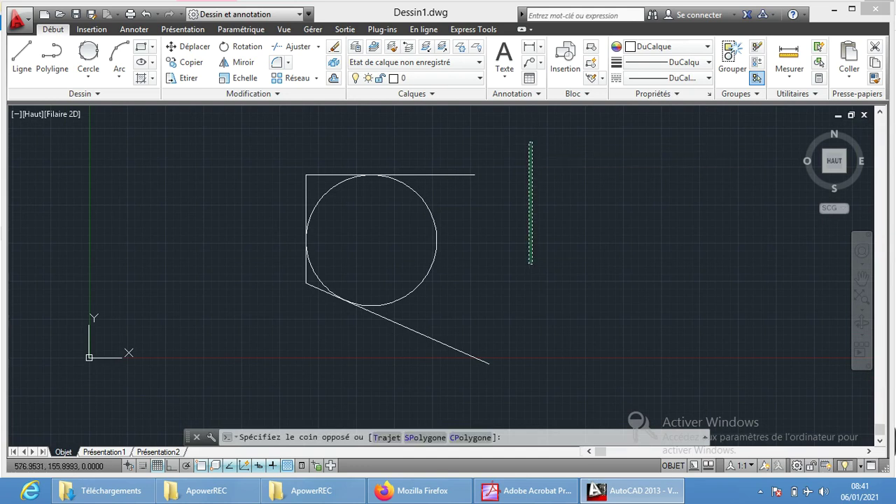
click(269, 398)
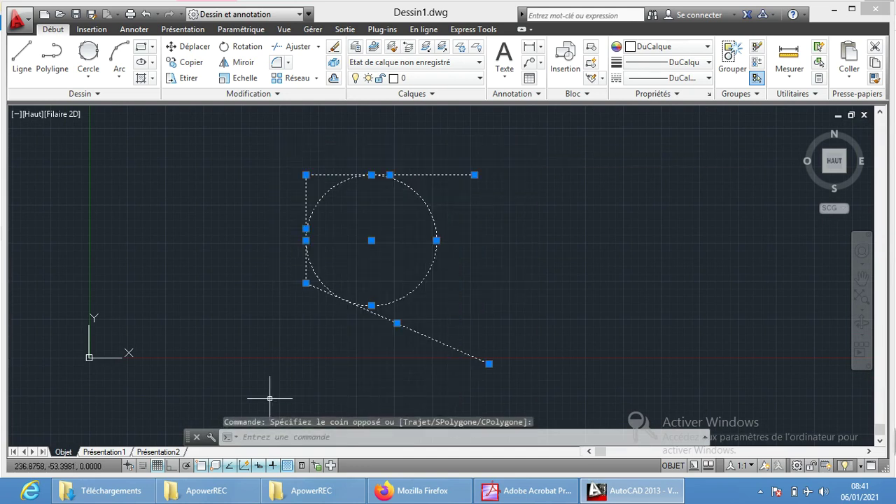
key(Delete)
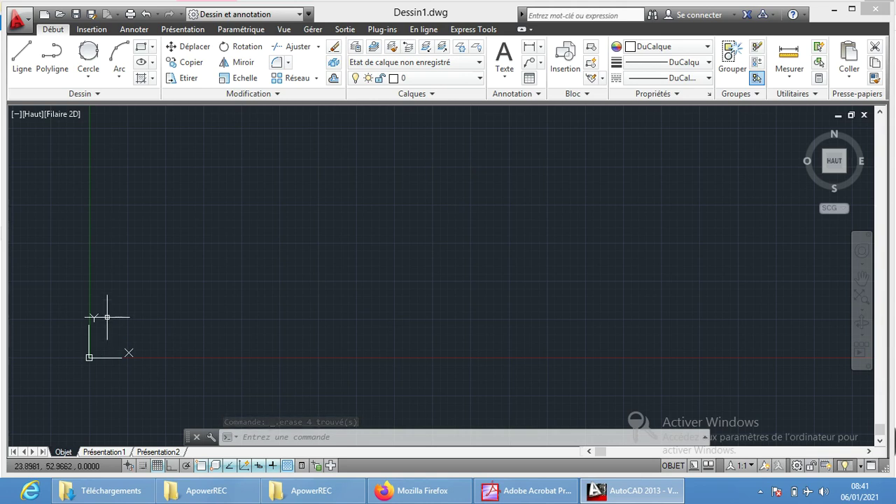
Draw a short top edge leftward, a vertical side down, and a slant down-right
click(125, 83)
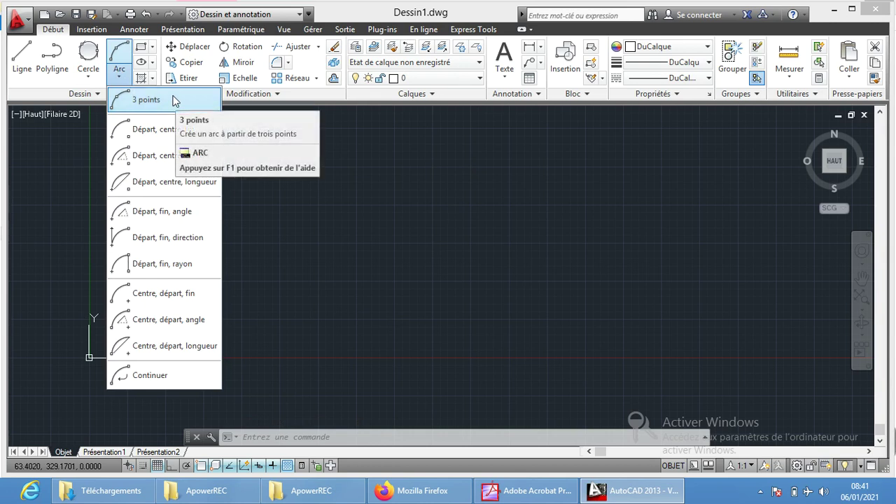
mouse_move(146, 99)
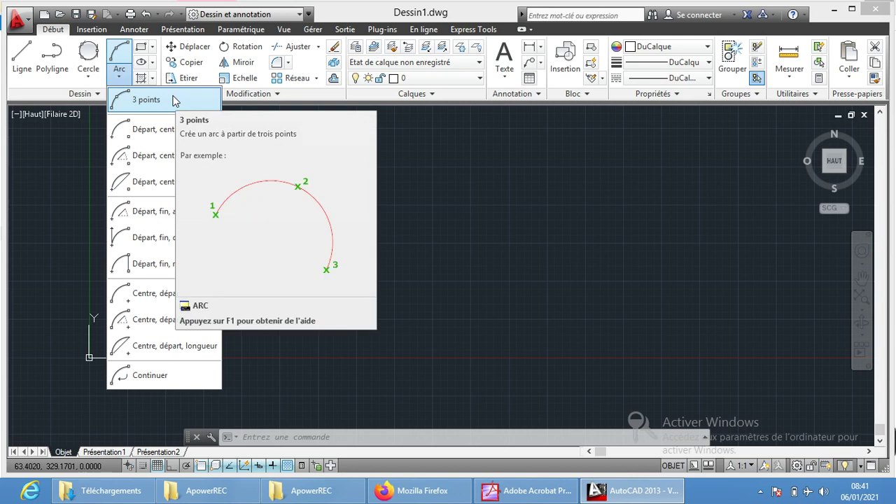
click(22, 56)
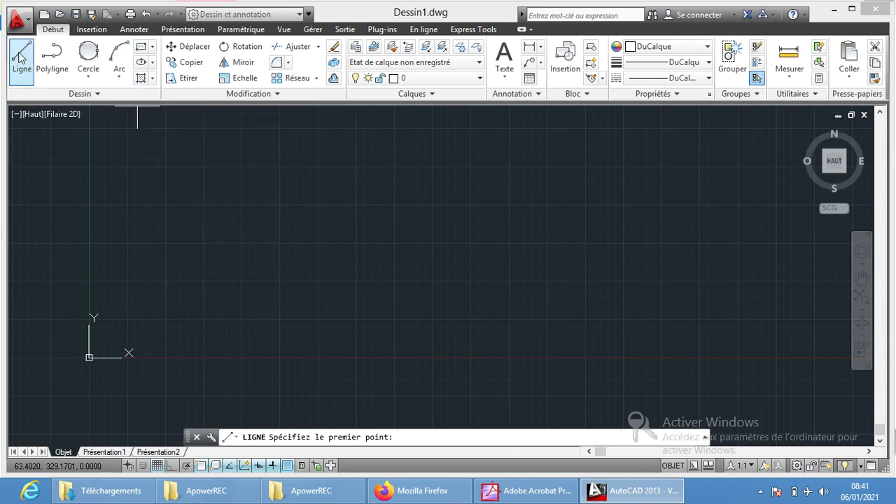
click(415, 182)
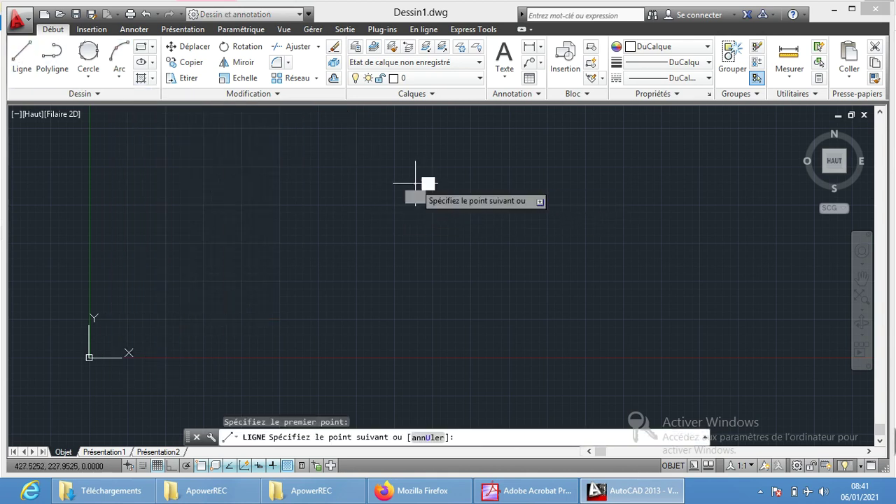
click(323, 183)
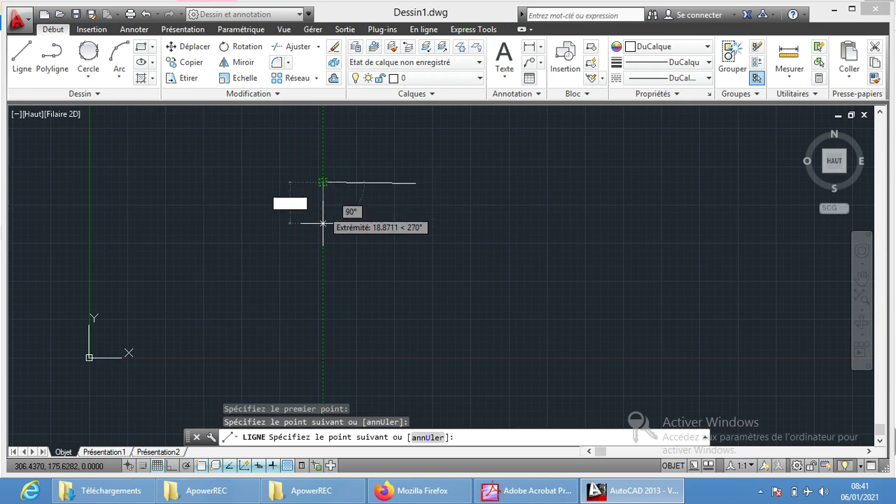
click(322, 260)
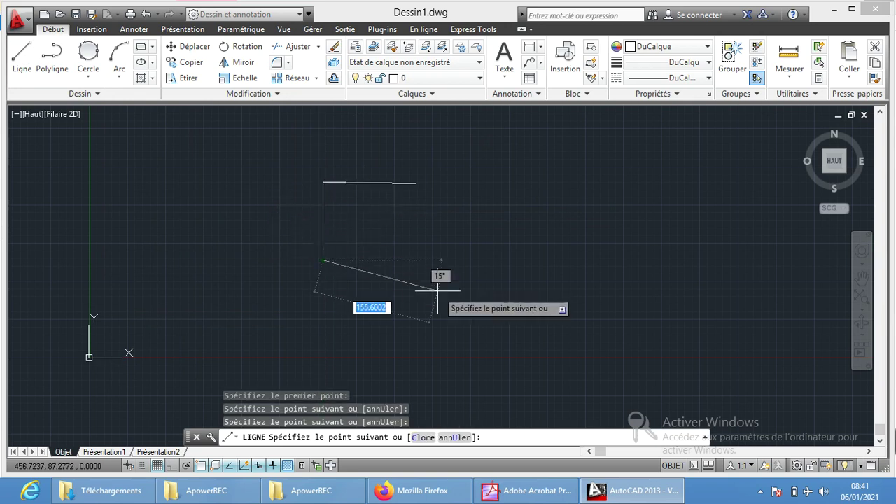
click(462, 321)
key(Return)
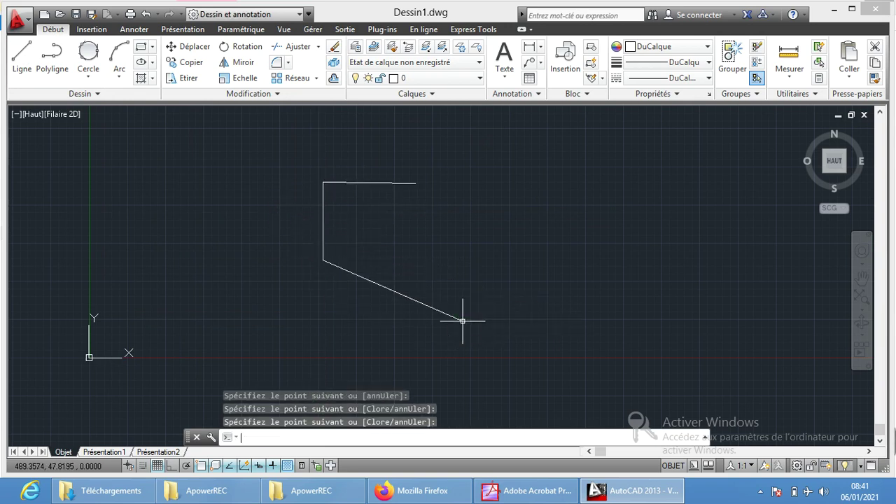
click(118, 62)
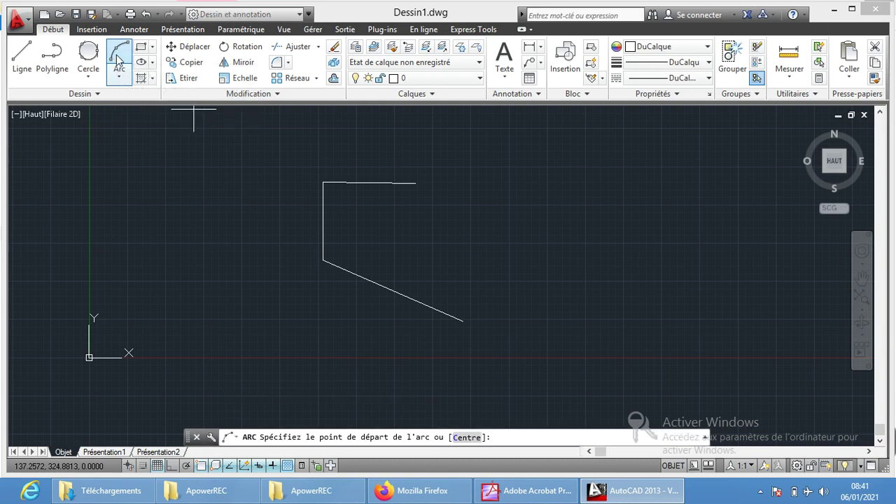
Draw a three-point arc through the top-right end, lower corner and slant end, then undo it
click(415, 183)
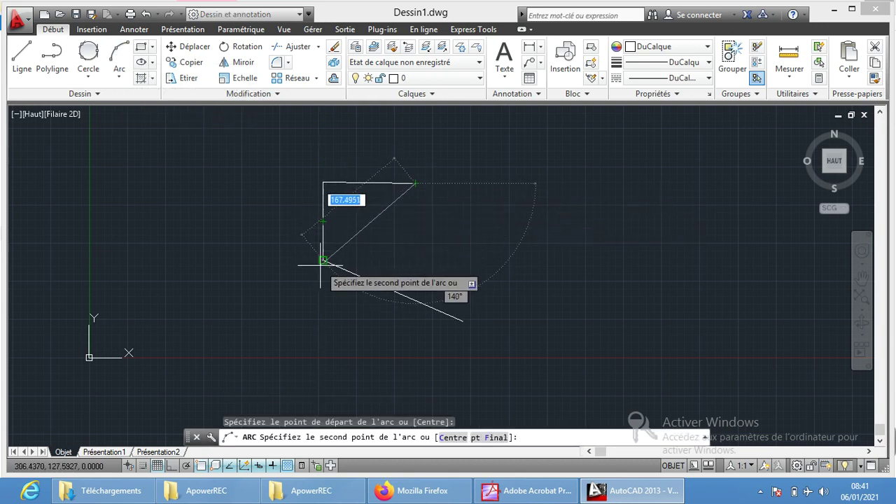
click(322, 261)
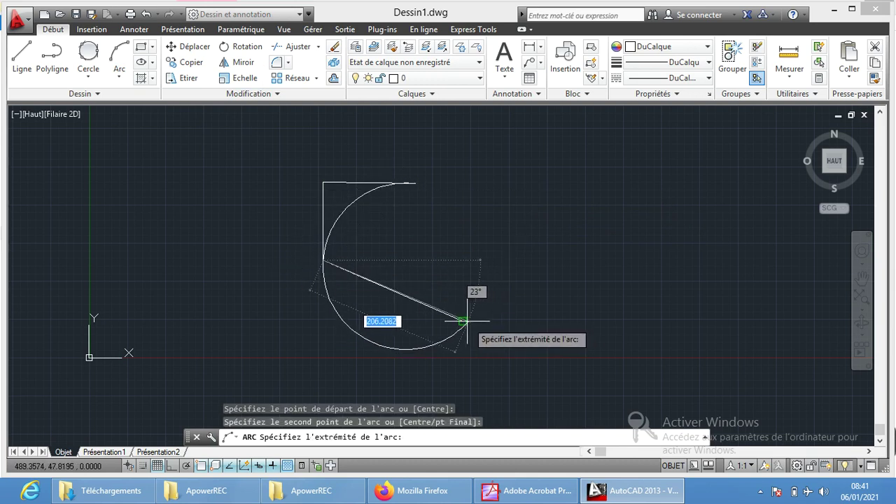
click(463, 321)
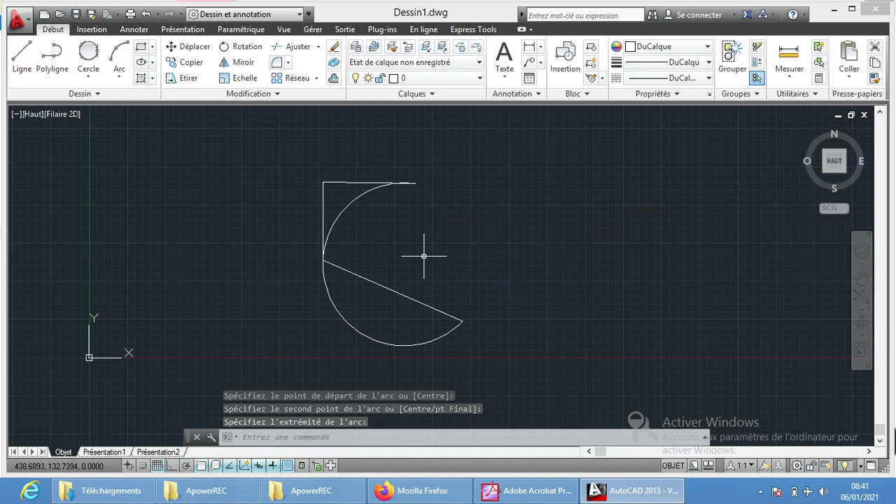
click(146, 14)
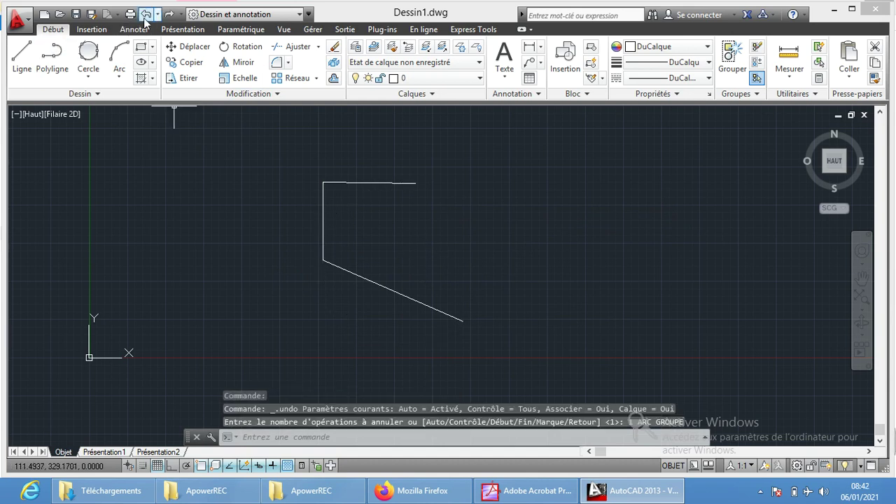
click(121, 80)
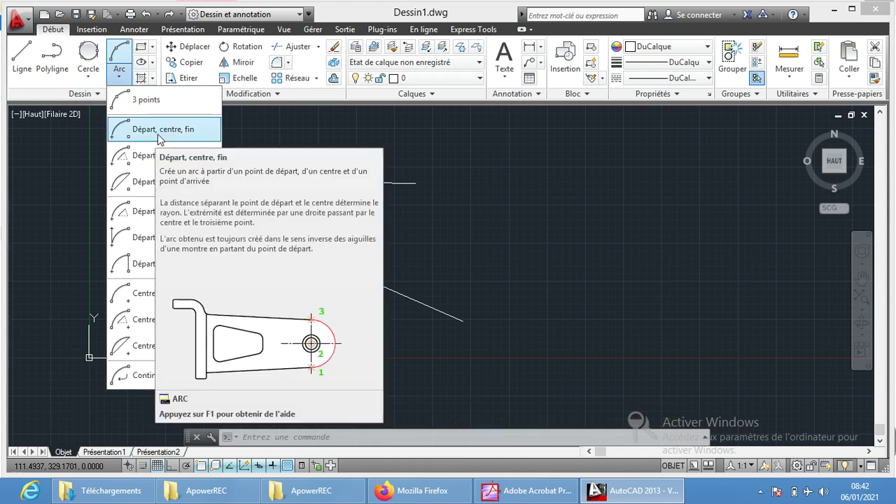
mouse_move(163, 129)
click(174, 132)
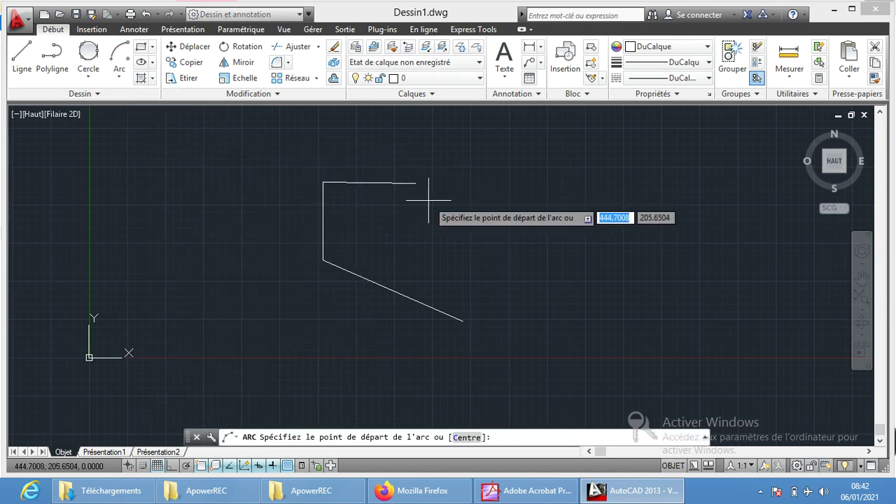
click(415, 183)
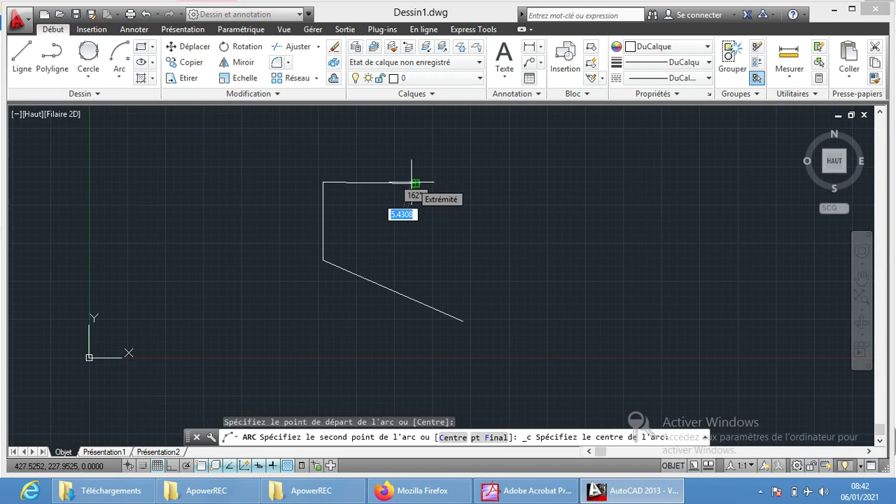
click(404, 238)
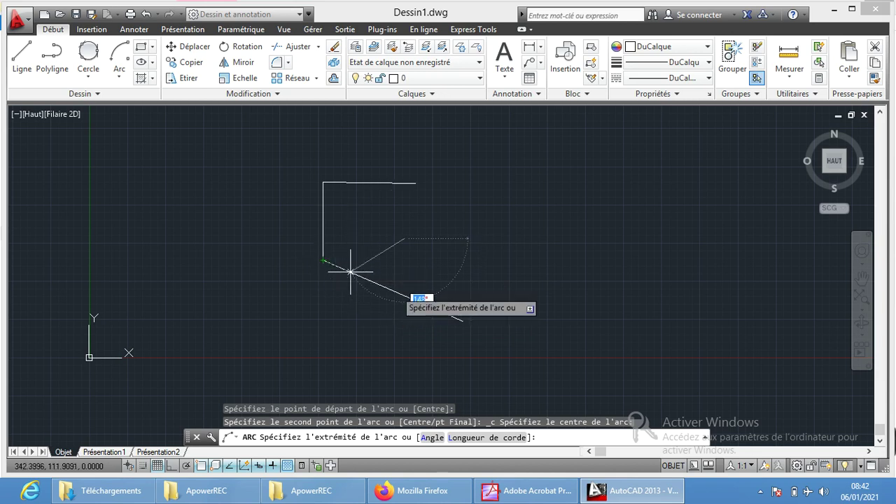
click(462, 322)
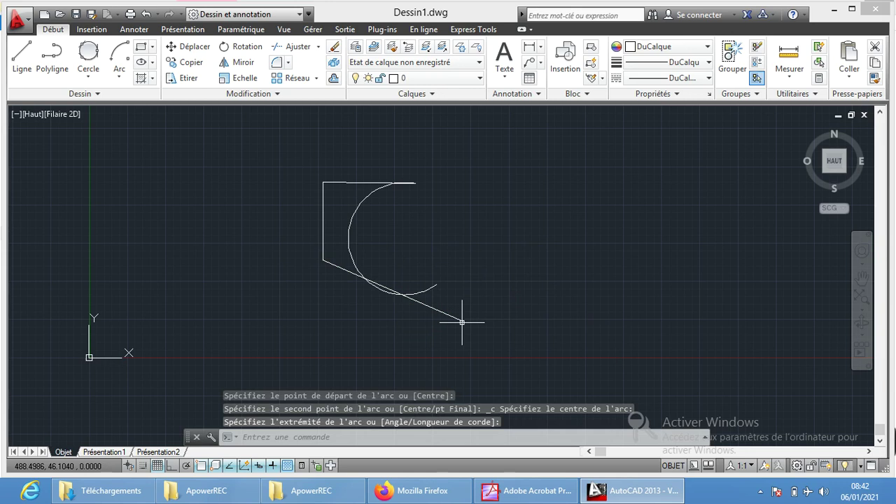
click(355, 211)
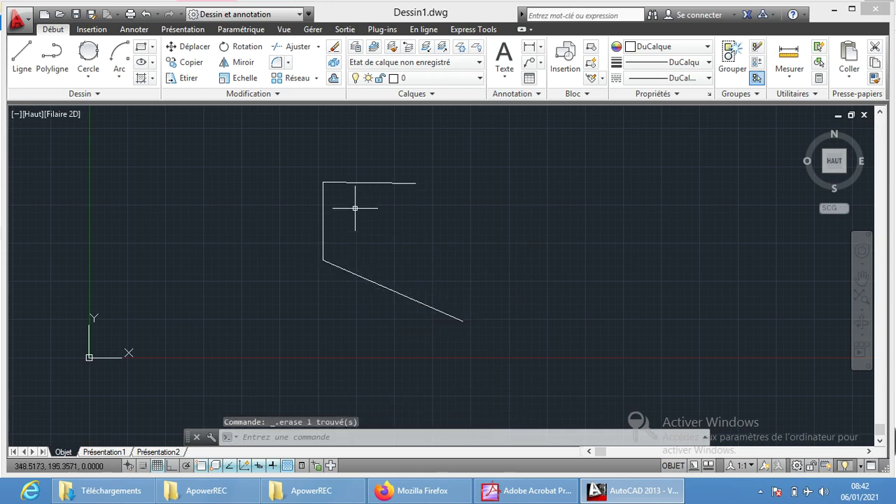
Draw a large start-centre-end arc around the profile, then undo it and the remaining arcs
click(119, 57)
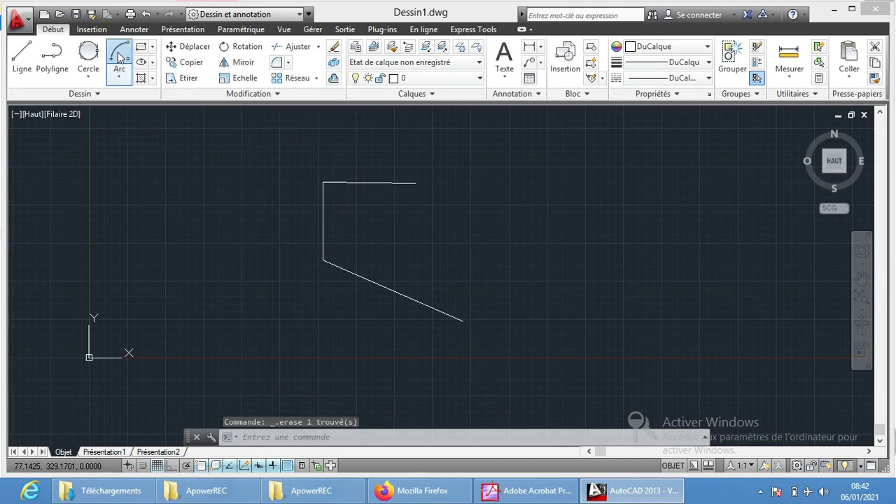
click(415, 183)
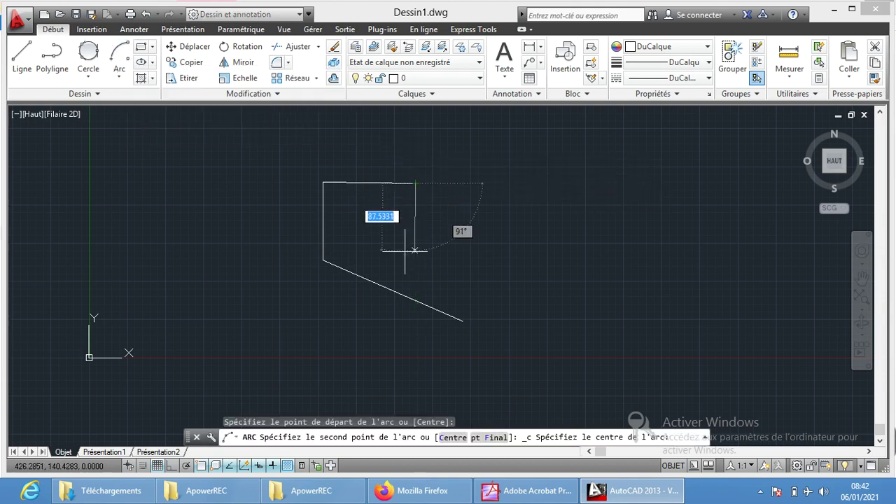
click(321, 184)
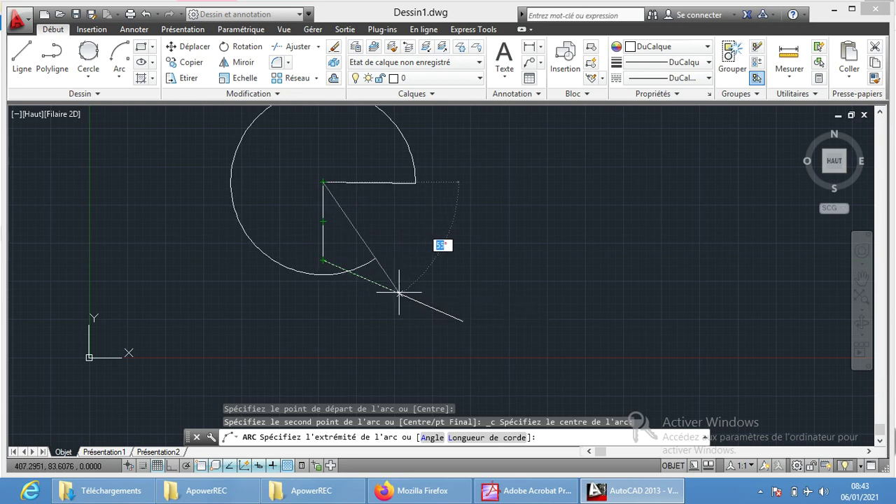
click(348, 271)
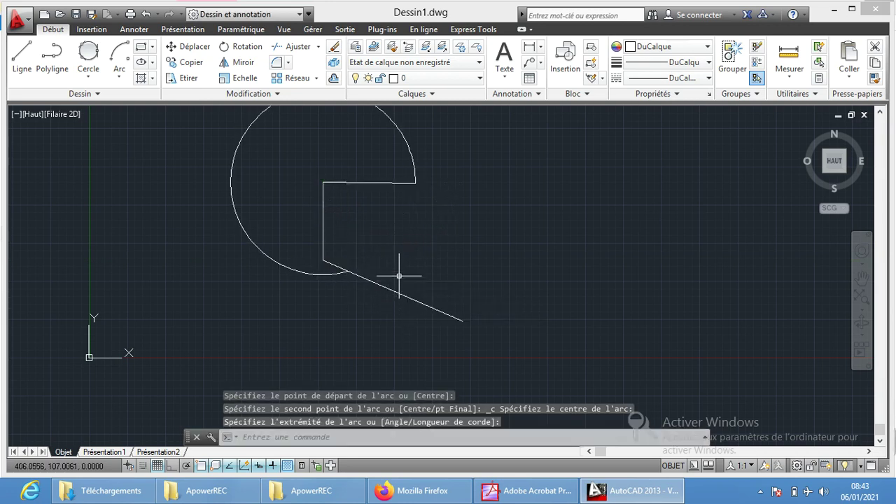
click(118, 76)
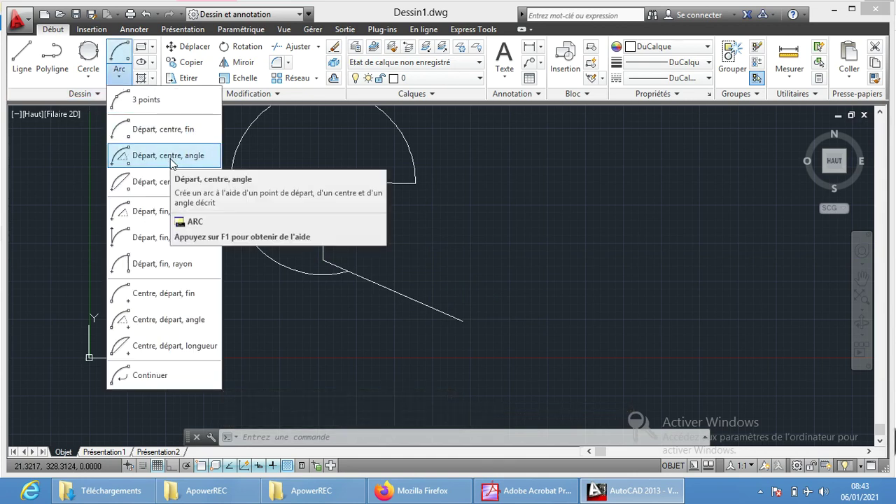
click(145, 15)
click(145, 16)
click(145, 16)
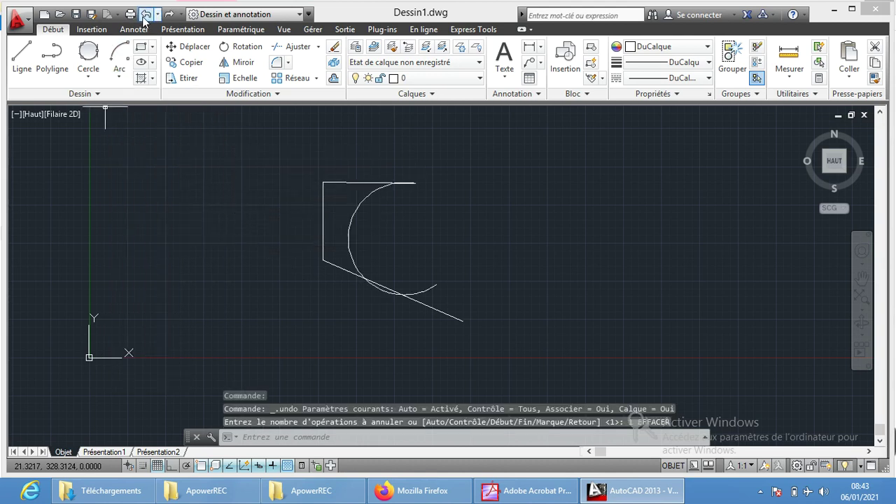
click(145, 15)
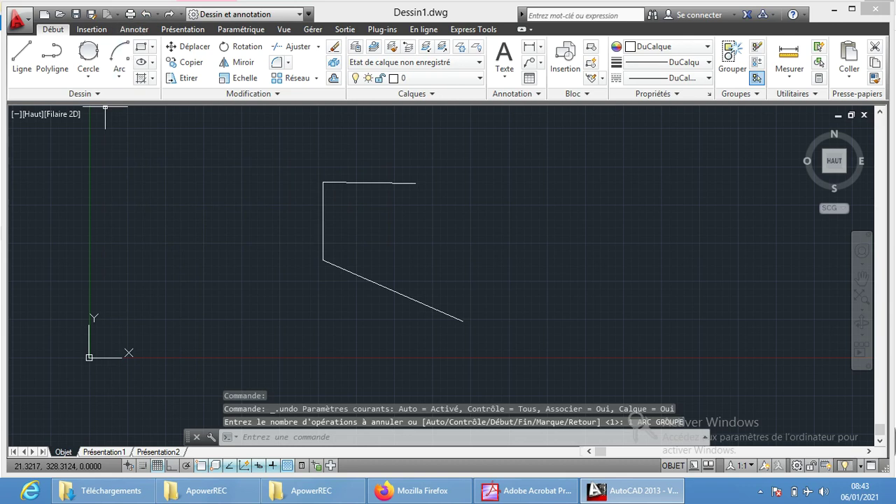
Erase the top edge, vertical side and slanted line
click(457, 149)
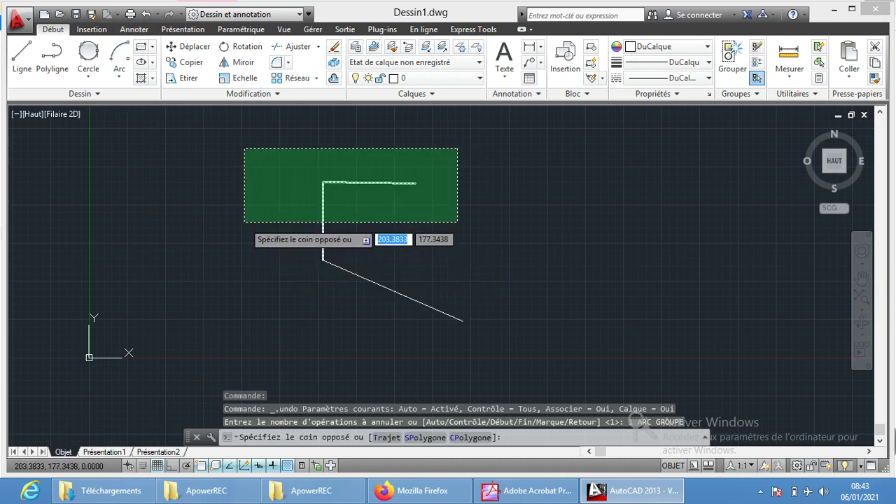
click(269, 240)
key(Delete)
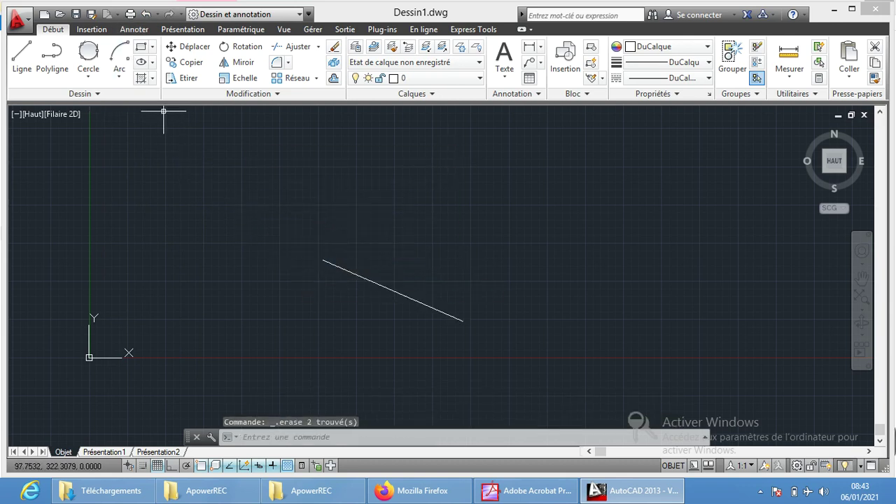
click(405, 294)
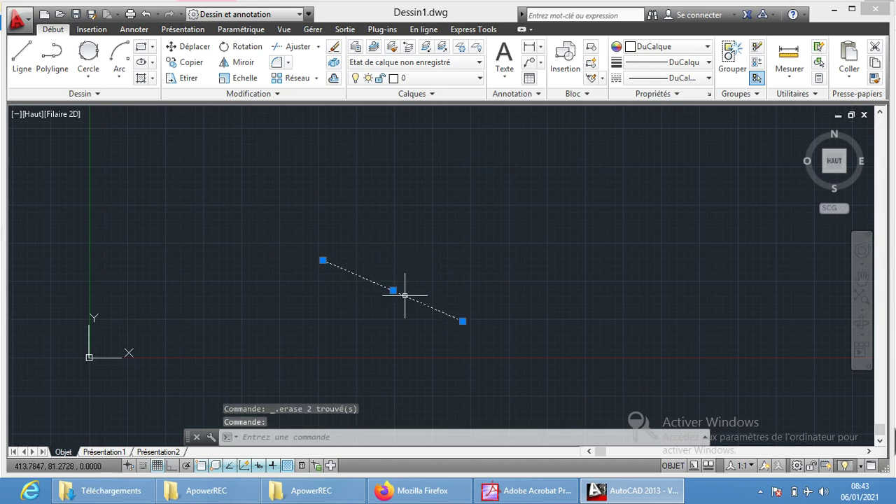
key(Delete)
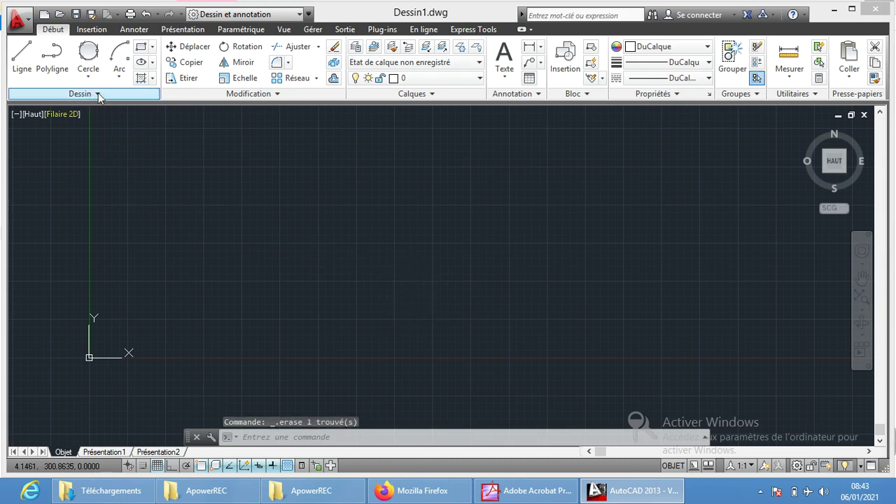
click(121, 81)
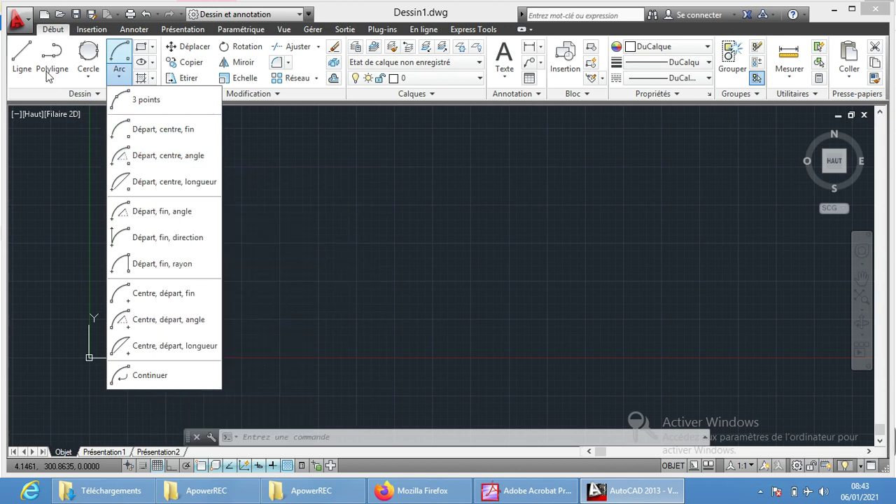
With Ortho on, draw a top edge, right side and bottom edge, open on the left
click(23, 56)
click(250, 196)
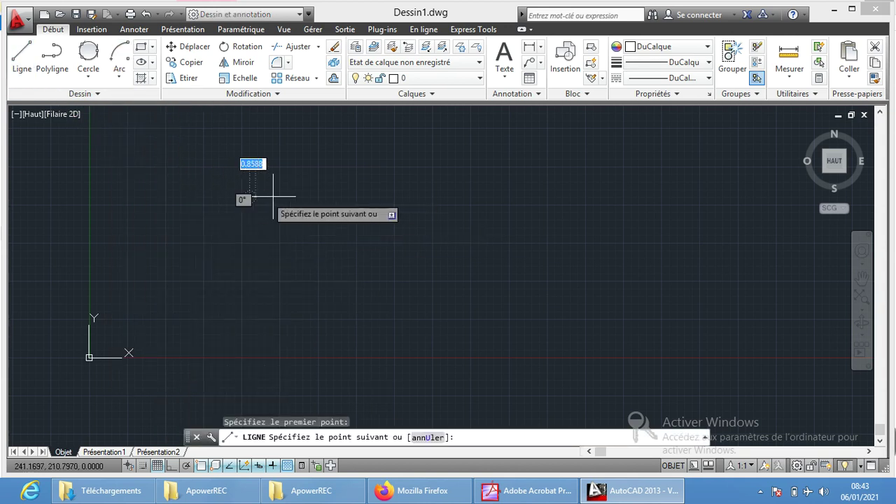
click(169, 467)
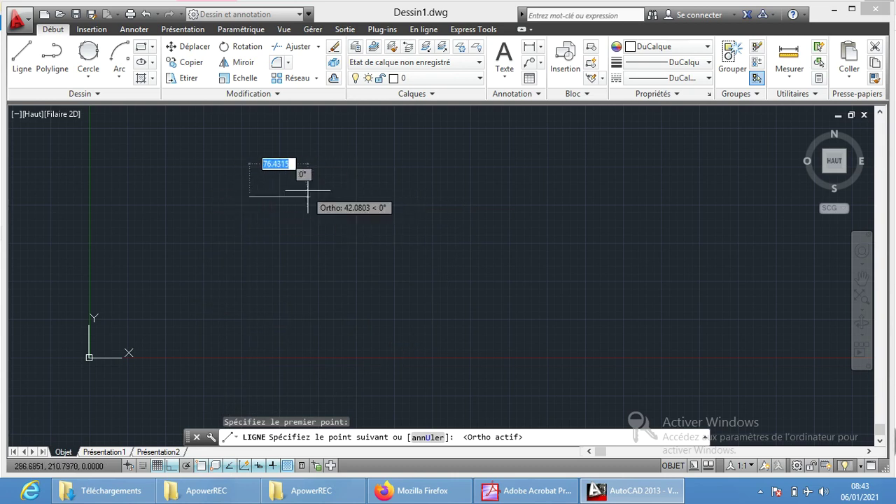
click(371, 202)
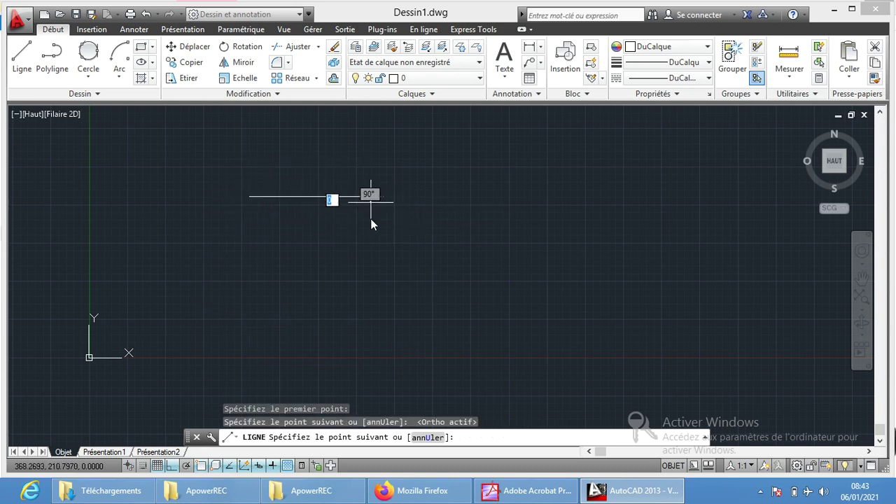
click(370, 262)
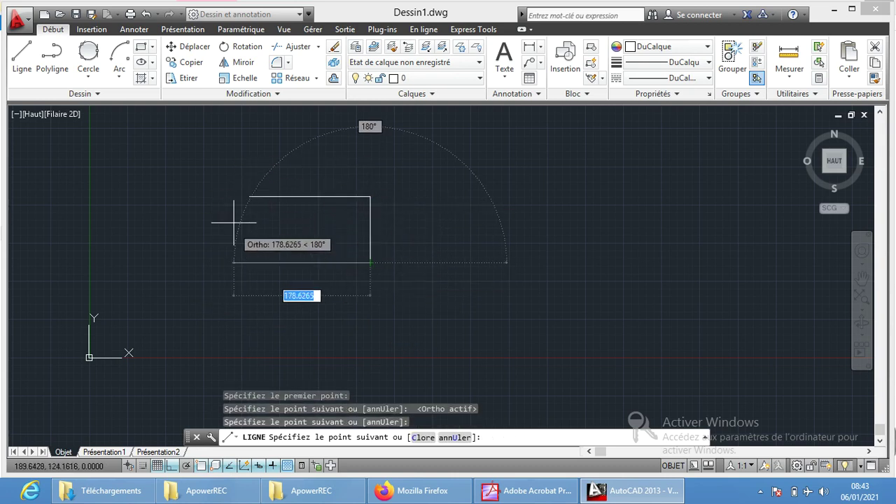
click(250, 262)
key(Return)
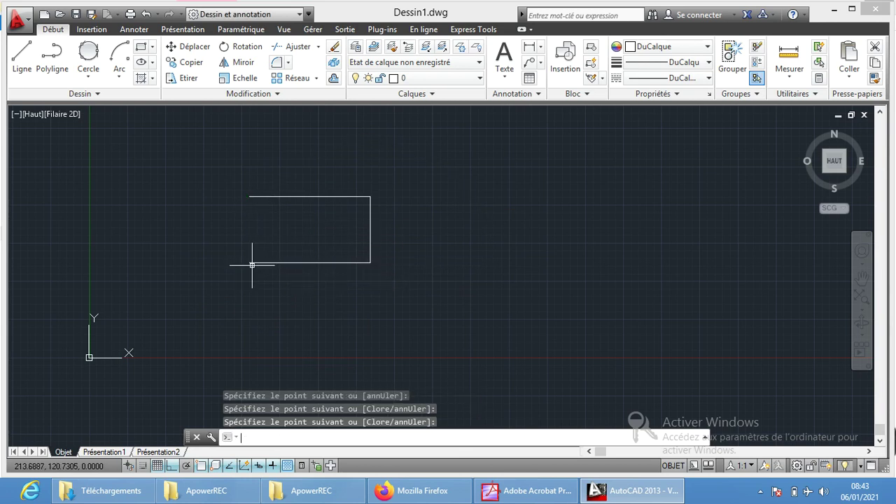
click(118, 81)
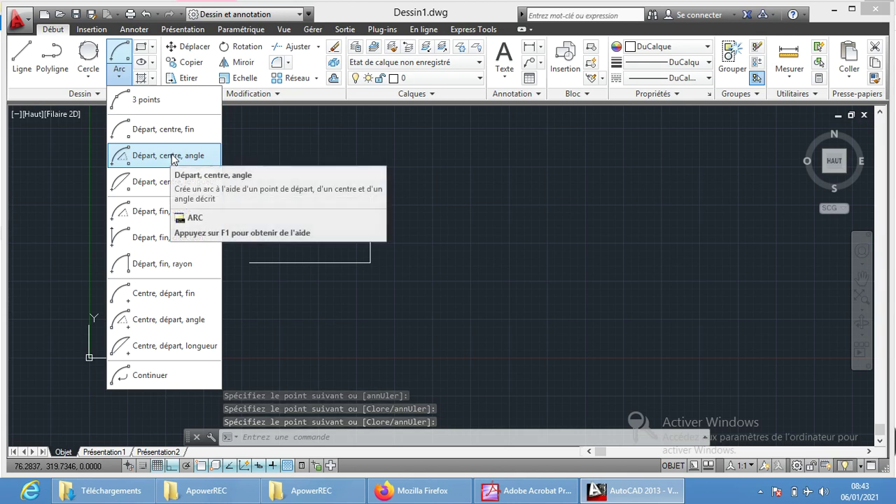
Draw a 30° start-centre-angle arc from the top-left end, centred at mid-height
click(170, 157)
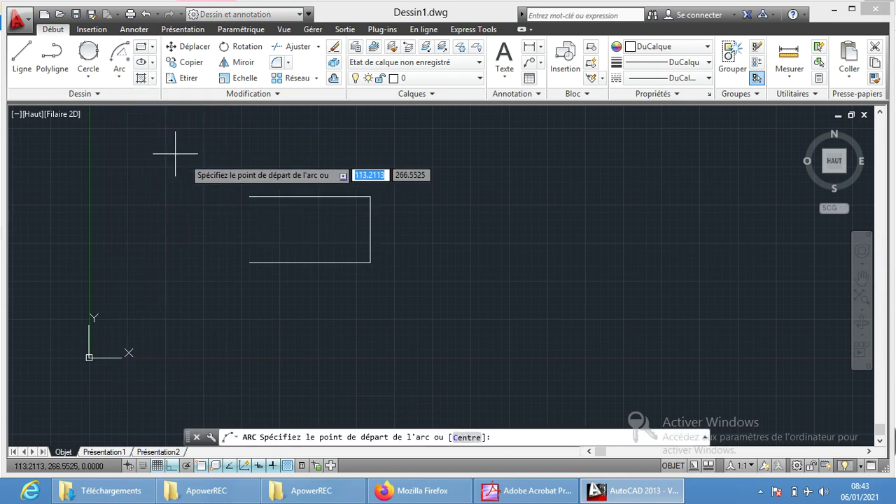
click(255, 196)
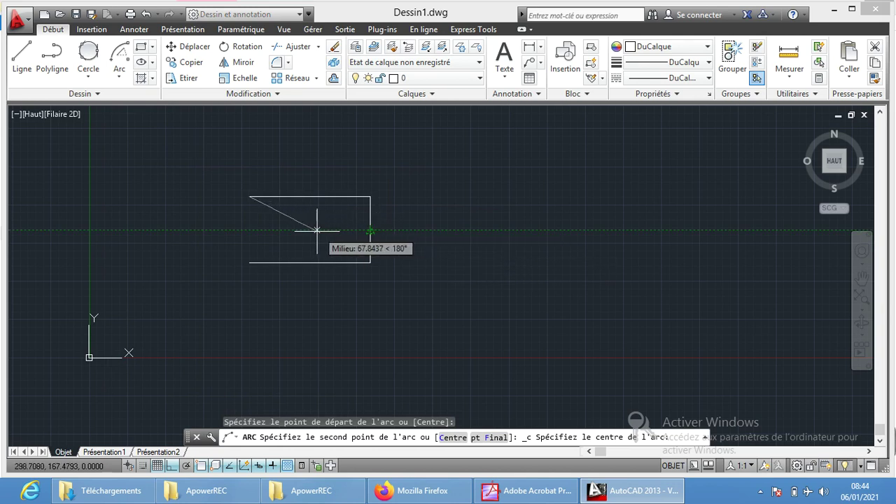
click(250, 230)
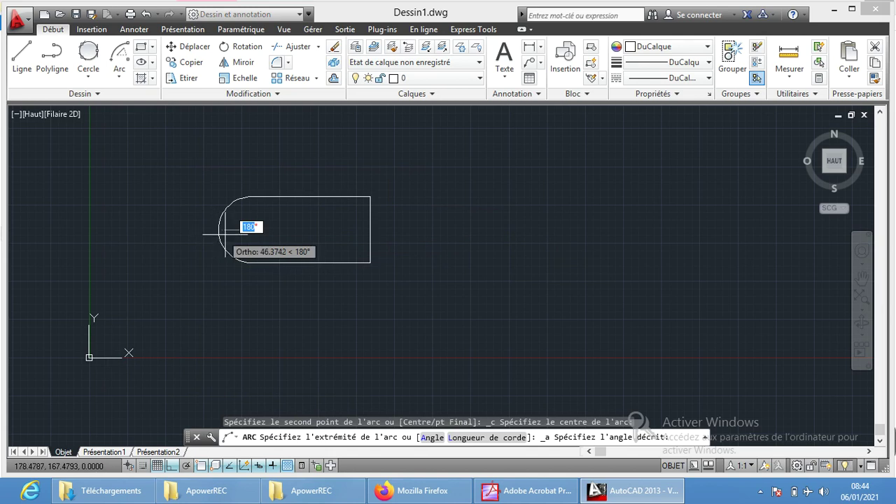
text(30)
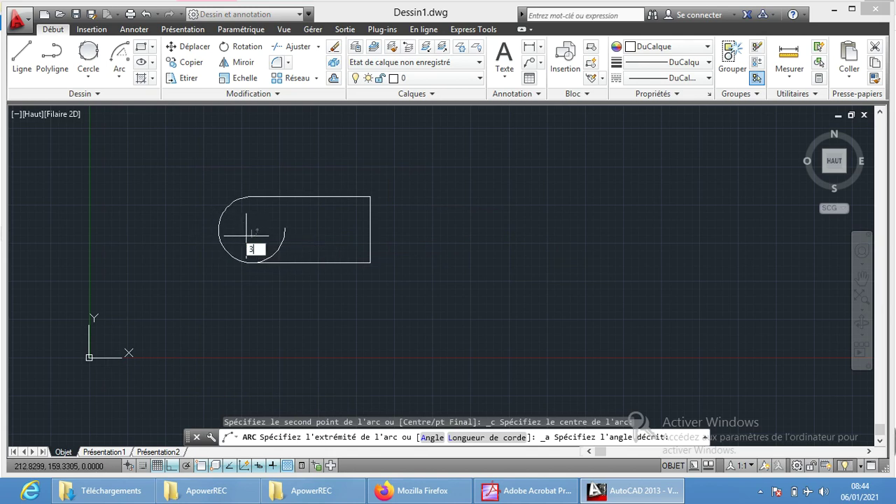
key(Return)
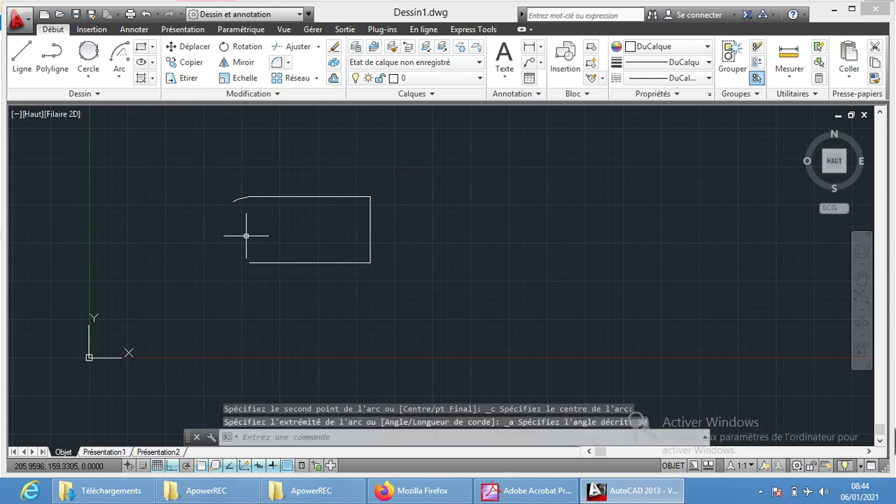
scroll(245, 204, up, 4)
scroll(245, 194, up, 2)
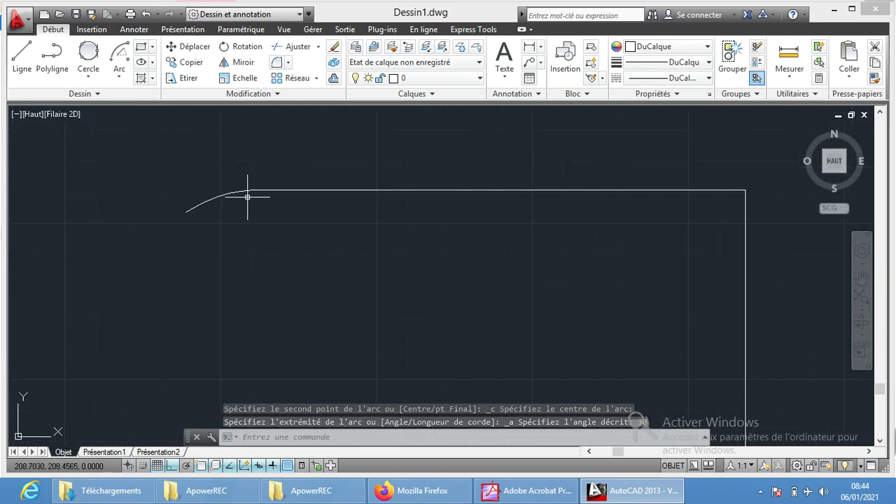
Stretch the arc's end grip to a new, lower-left position
click(186, 211)
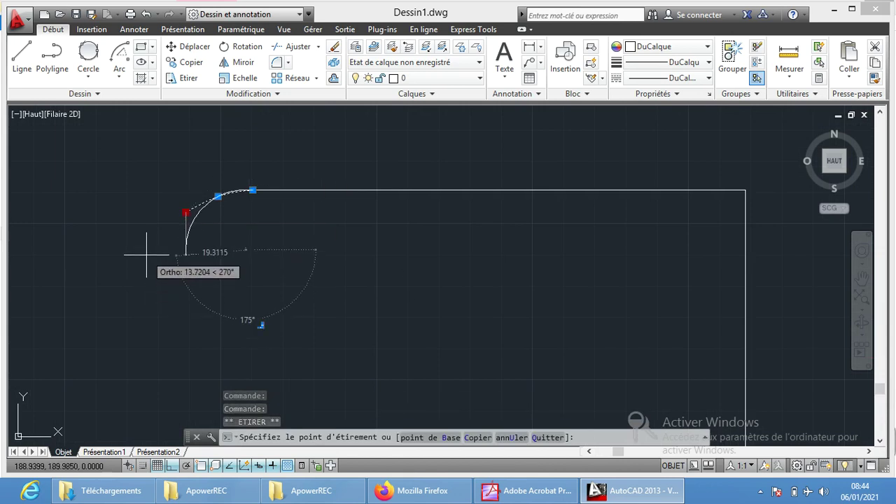
text(8)
click(146, 255)
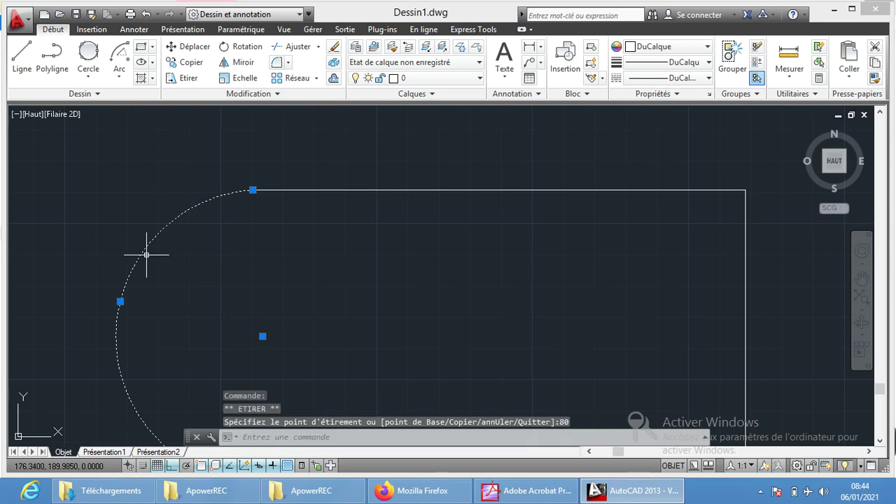
key(Return)
scroll(370, 246, down, 4)
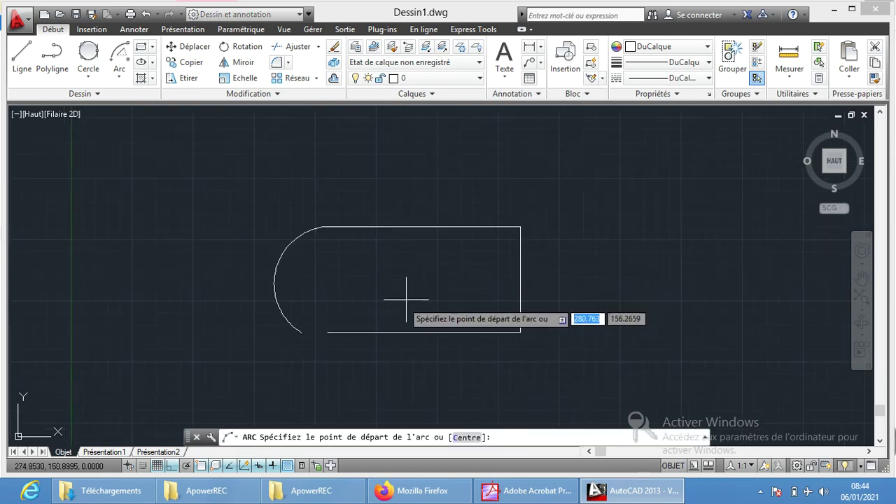
scroll(395, 308, up, 2)
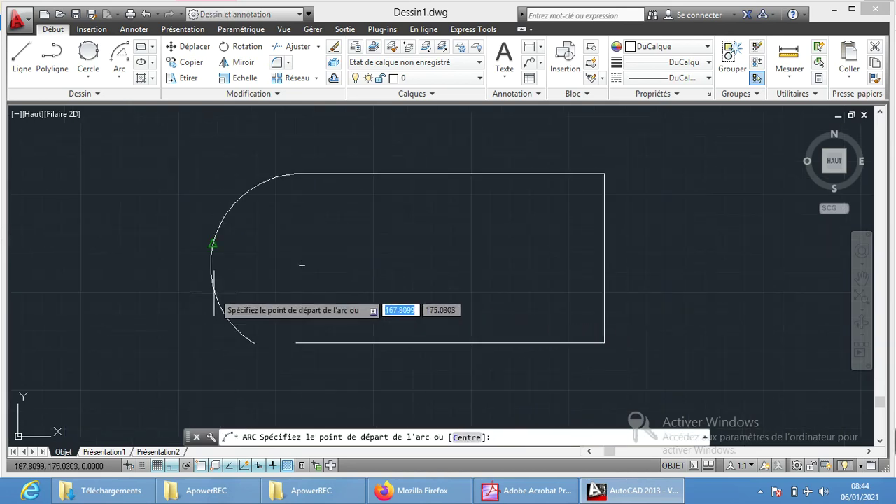
Cancel the stray new arc and delete the stretched arc
click(210, 244)
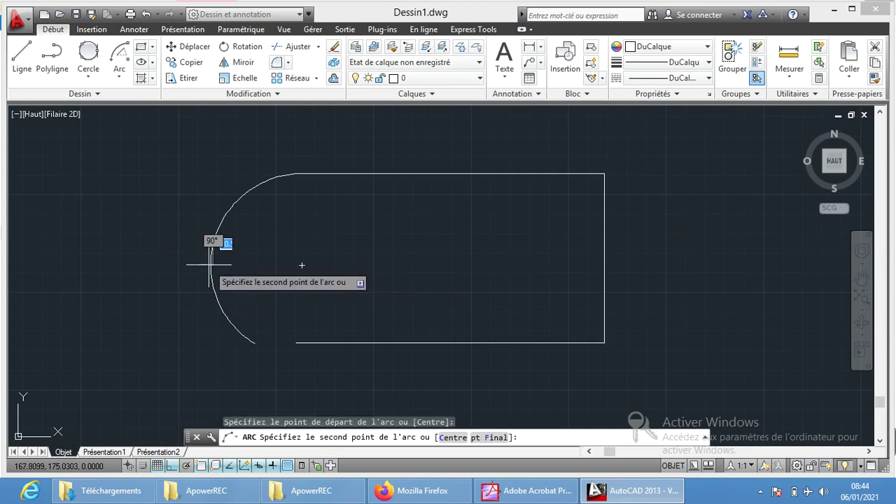
key(Escape)
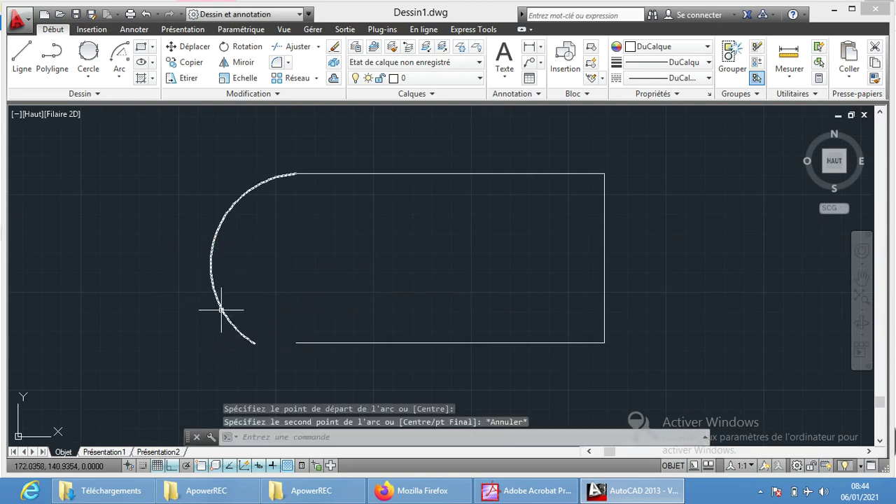
click(219, 311)
key(Delete)
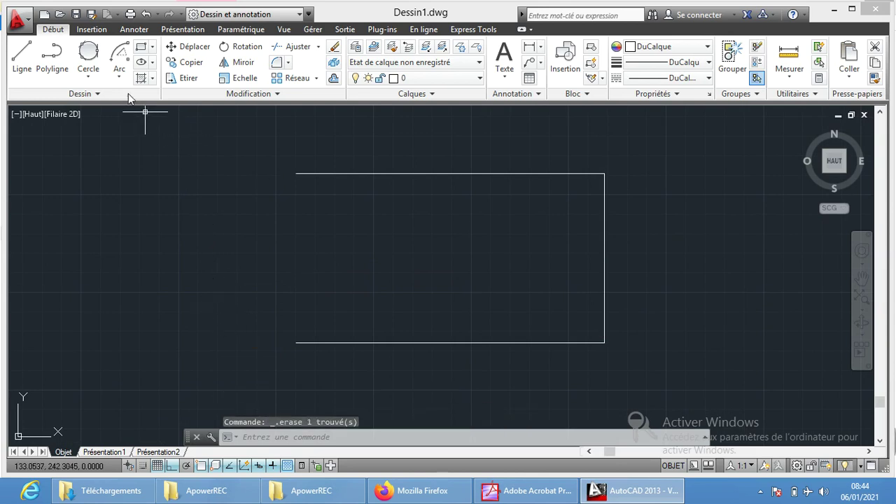
Draw a 90° start-centre-angle arc from the top-left end, centred level with mid-height
click(119, 76)
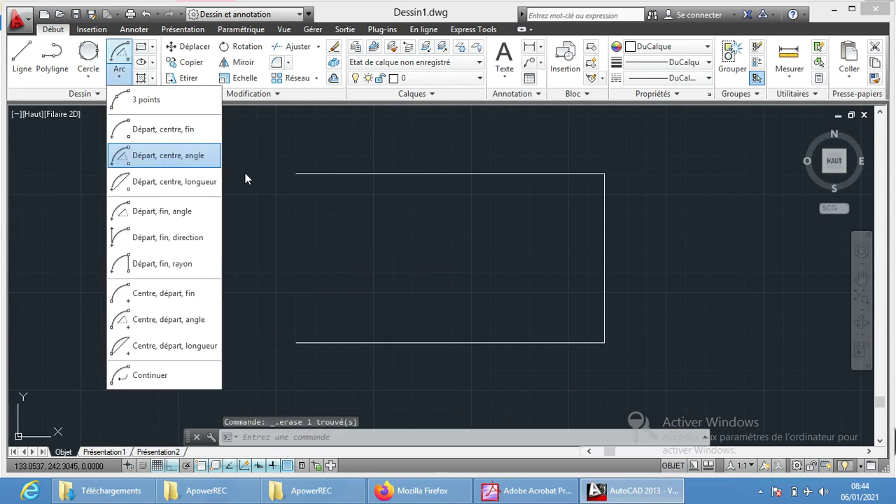
click(172, 155)
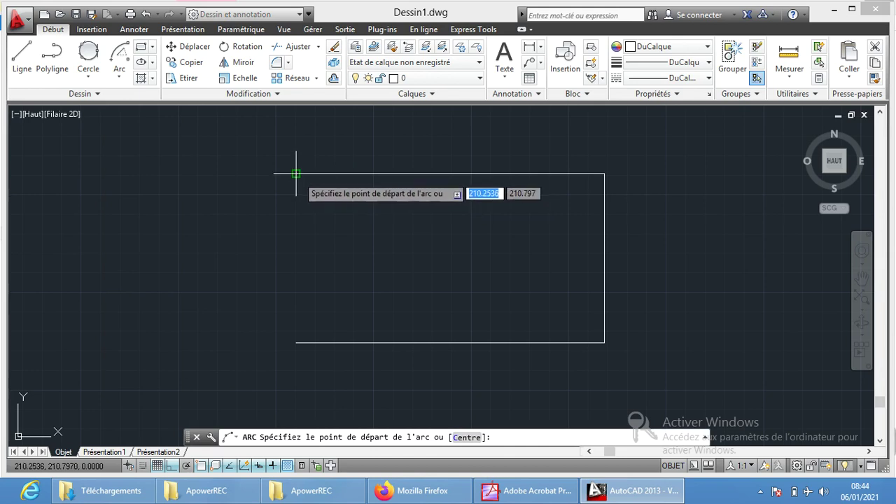
click(296, 173)
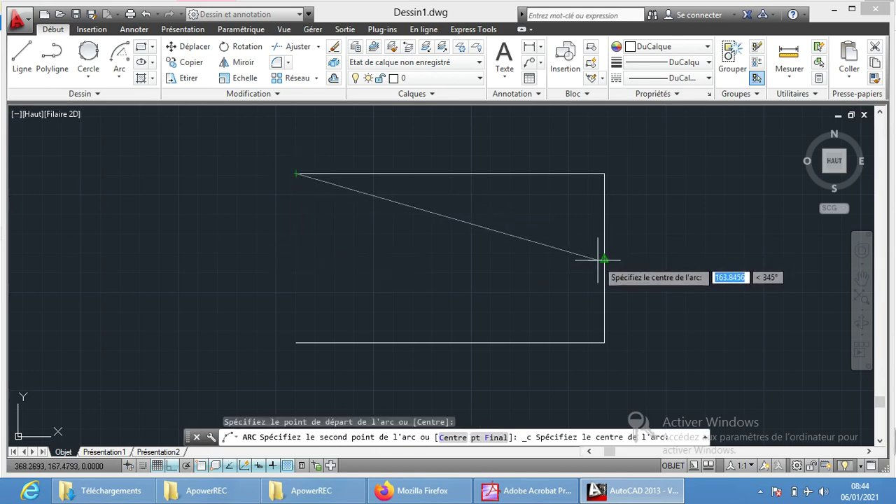
click(297, 257)
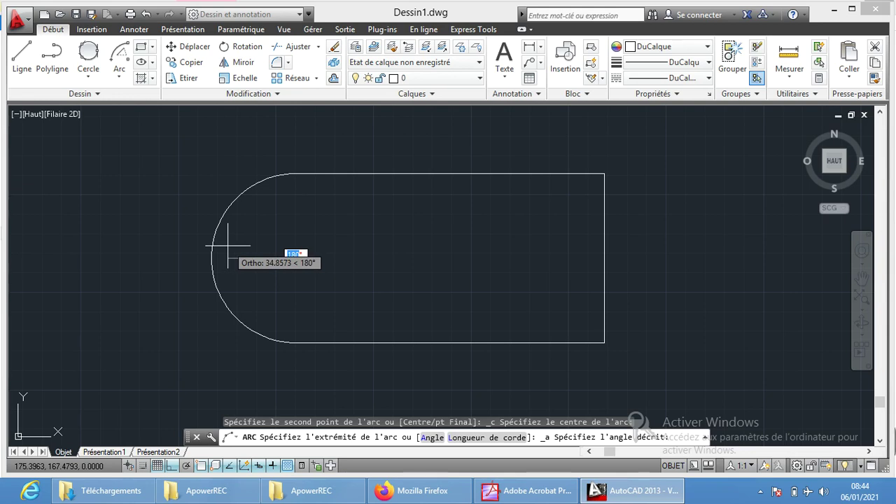
text(9)
key(Return)
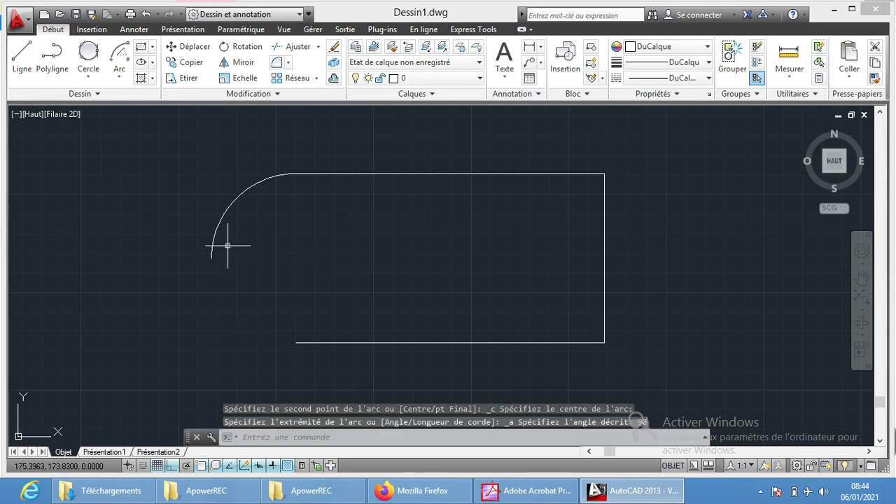
scroll(298, 191, up, 2)
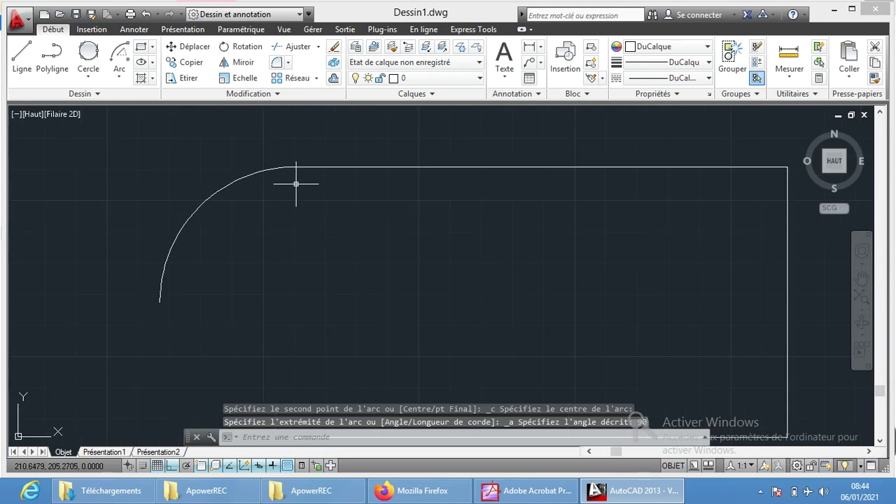
scroll(296, 192, down, 2)
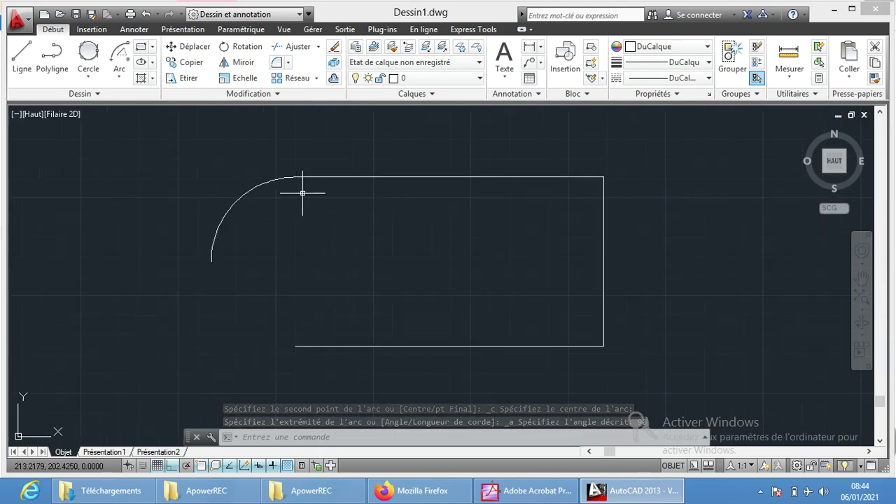
Start an angular dimension, then cancel the running command with Esc
click(541, 48)
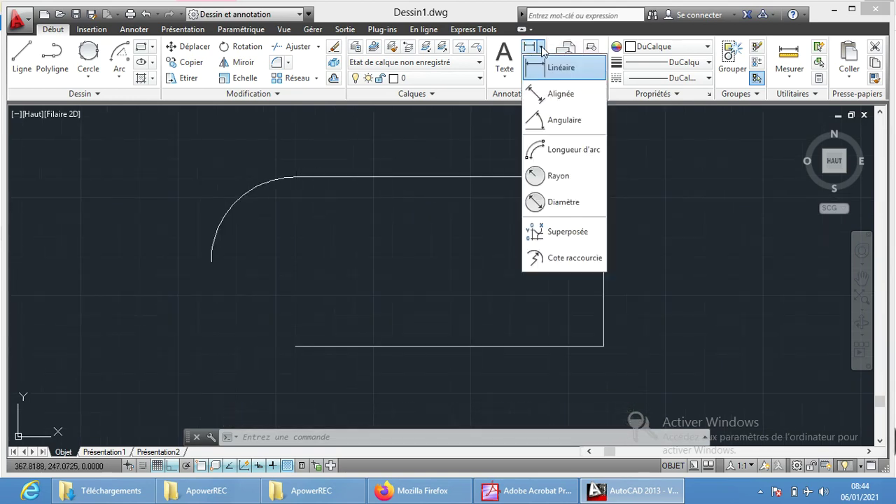
click(553, 120)
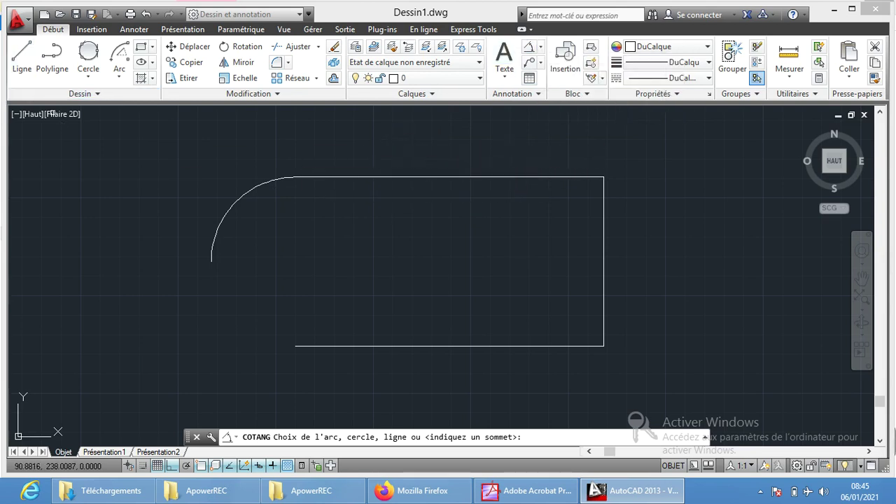
key(Escape)
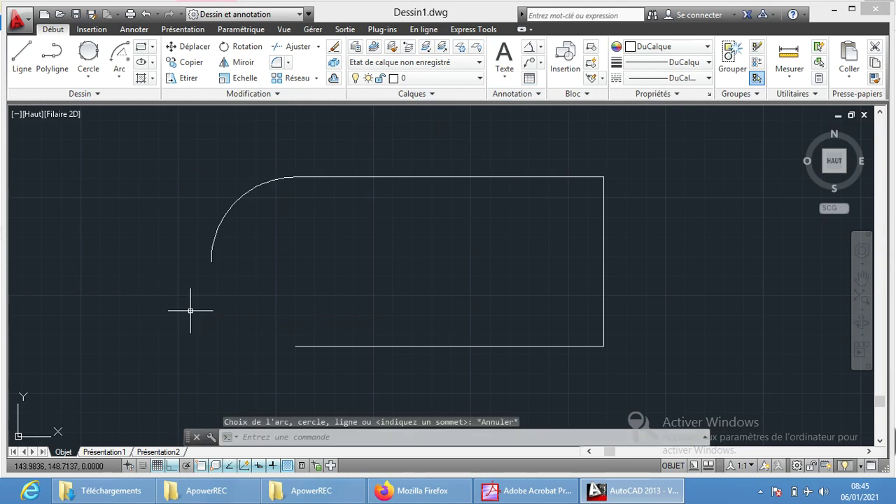
Draw a trial horizontal line from the arc's lower end, then delete it
click(22, 57)
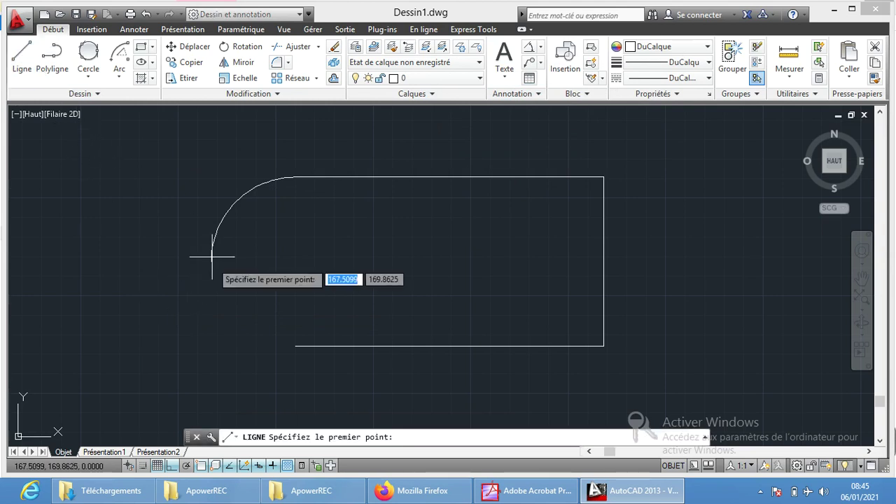
click(211, 261)
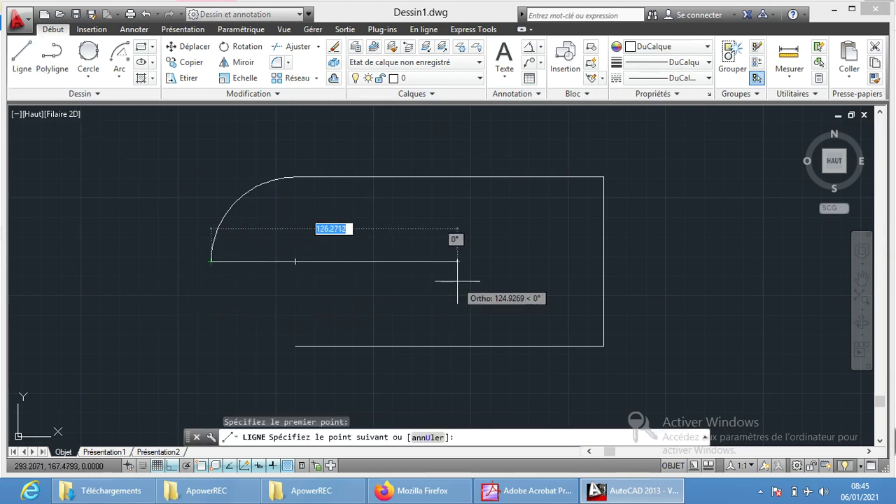
click(424, 279)
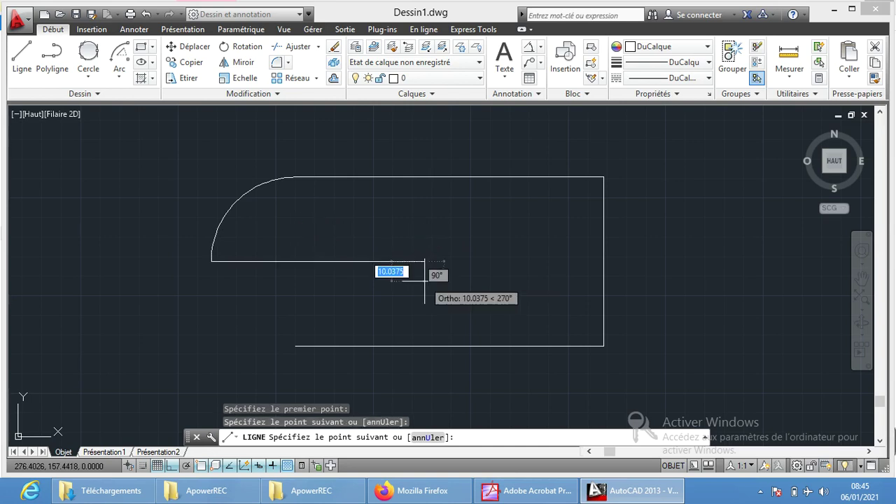
key(Return)
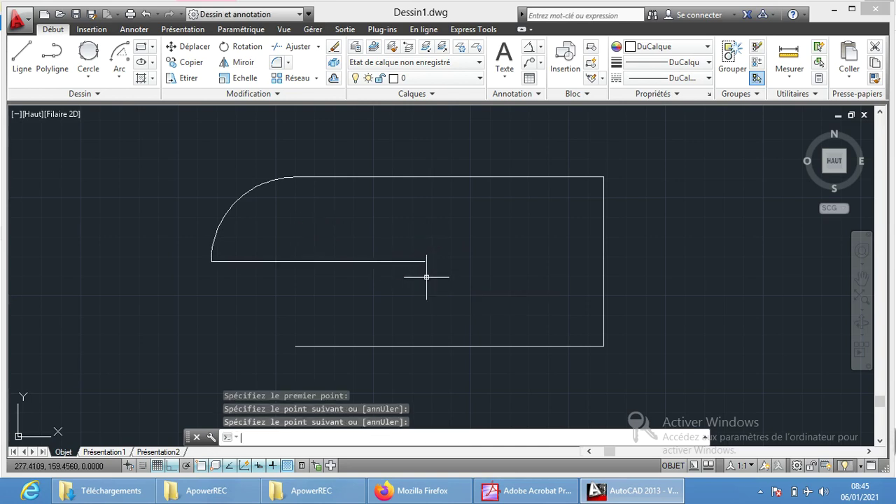
click(394, 261)
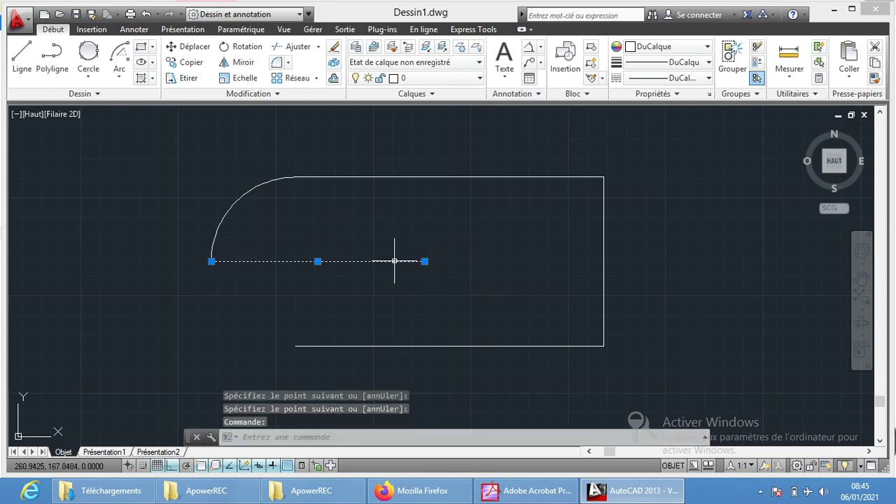
key(Delete)
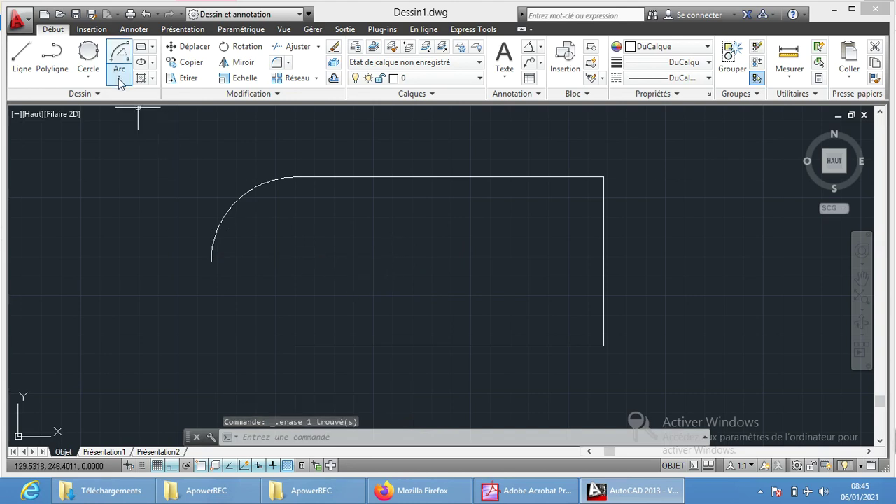
click(119, 79)
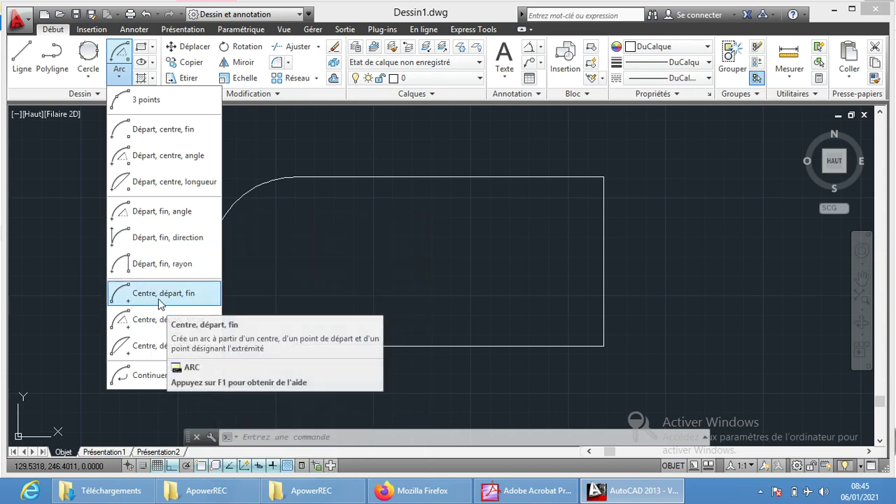
mouse_move(161, 211)
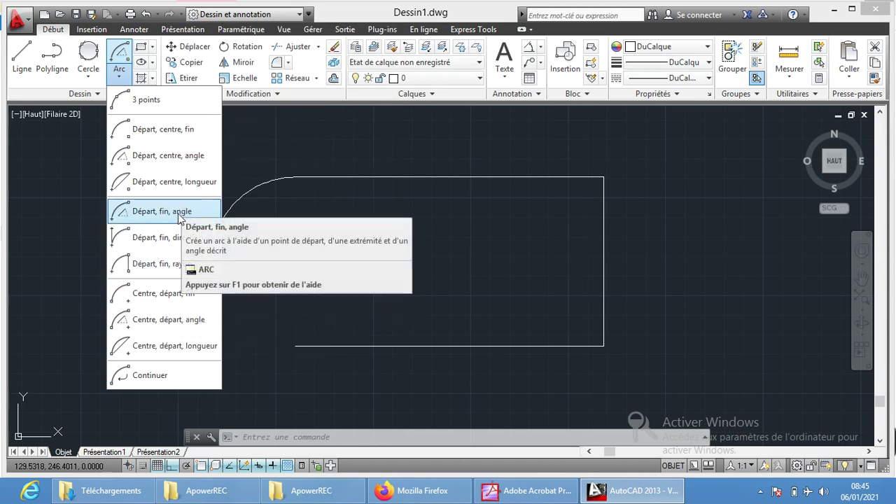
Cancel the arc command and delete the rounded corner arc
click(179, 210)
key(Escape)
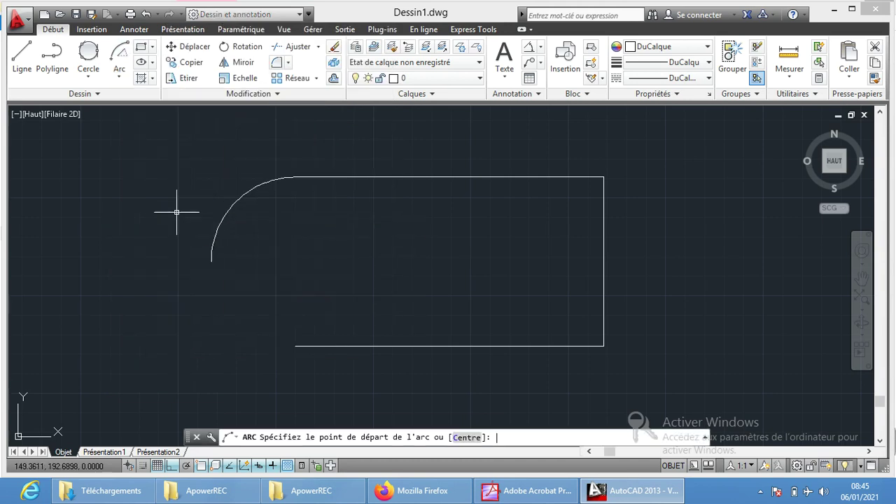
click(231, 225)
click(220, 218)
key(Delete)
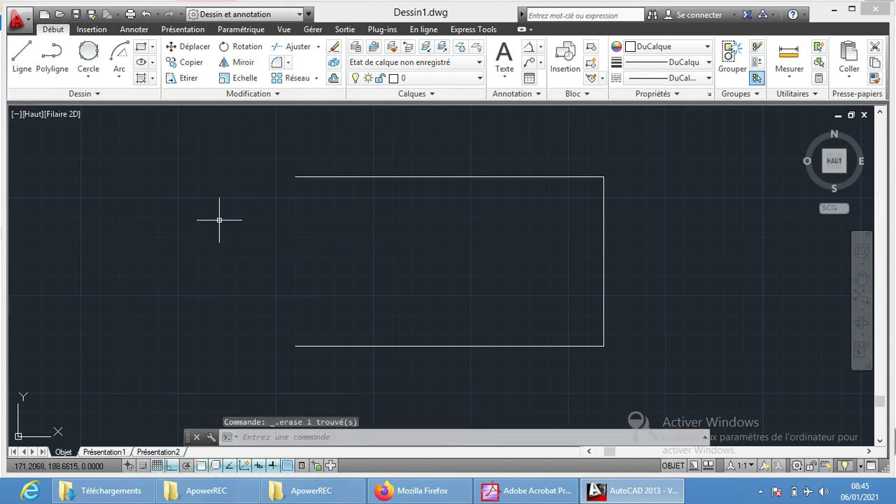
Draw a trial 90° arc from the bottom-left corner to the left-edge midpoint, then delete it
click(120, 56)
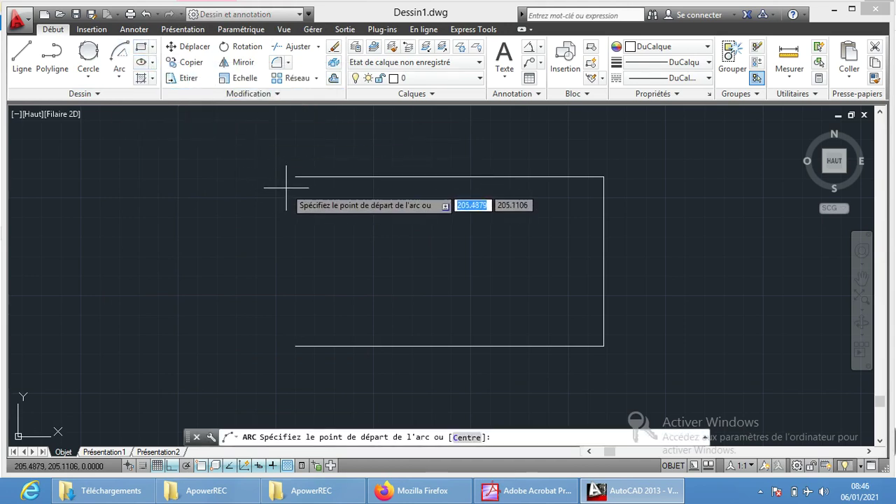
click(296, 345)
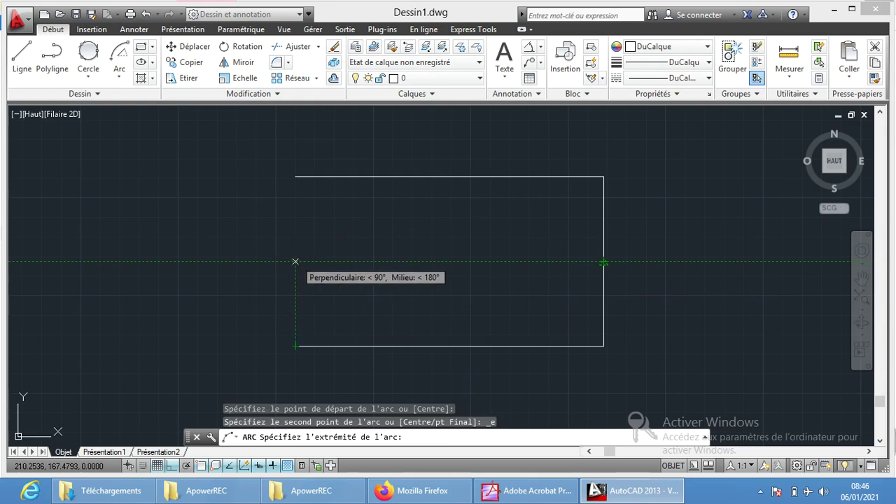
click(296, 261)
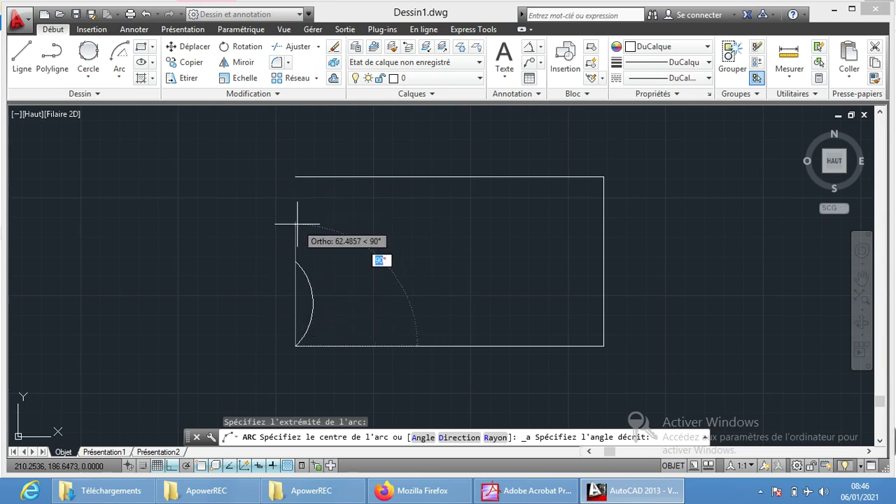
text(90)
key(Return)
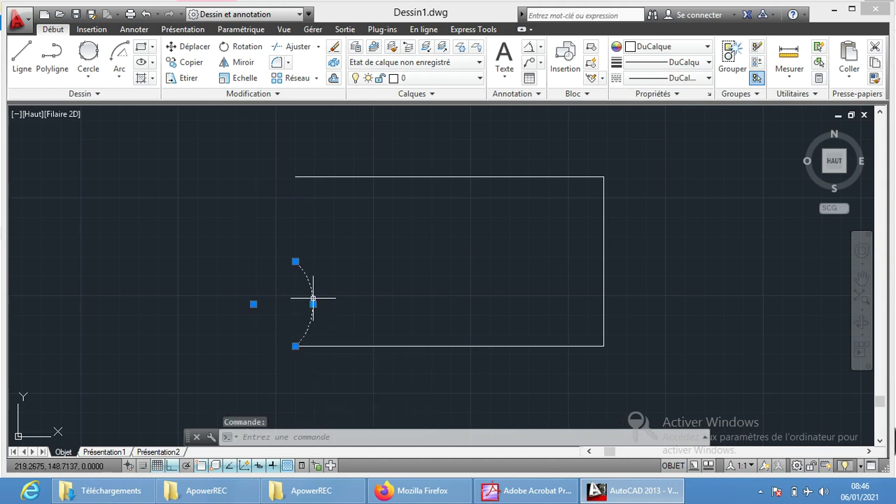
key(Delete)
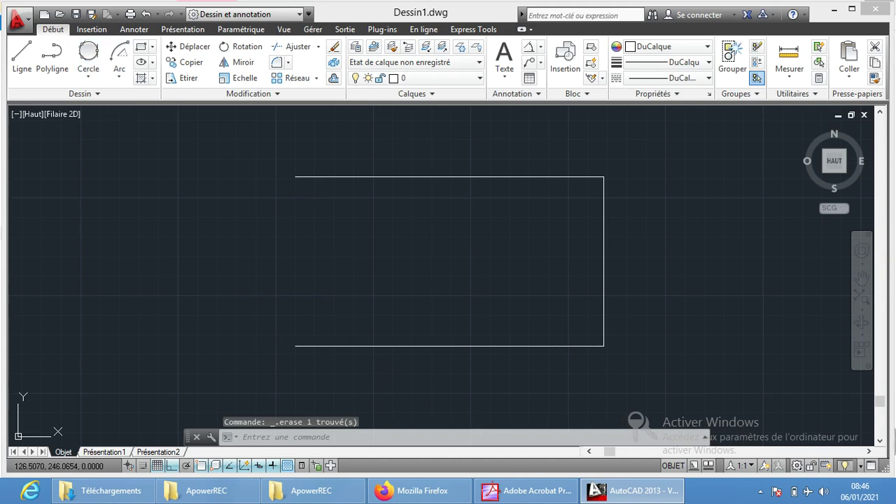
click(119, 53)
click(296, 177)
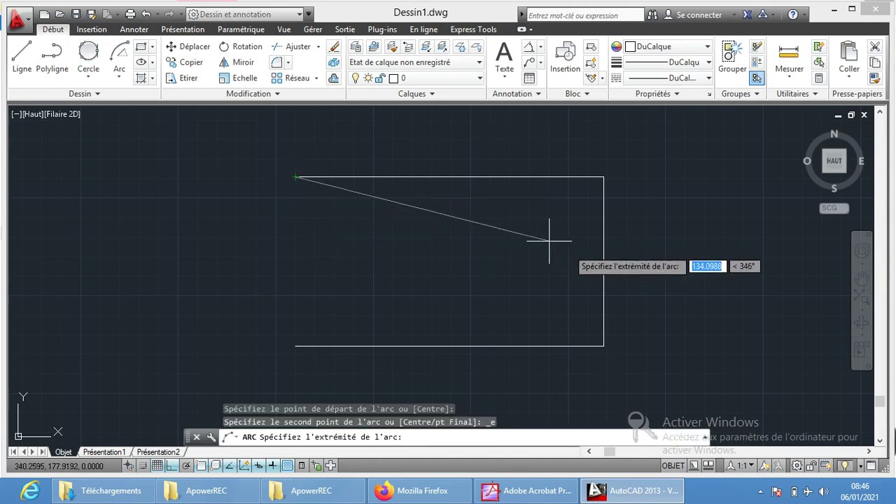
click(296, 261)
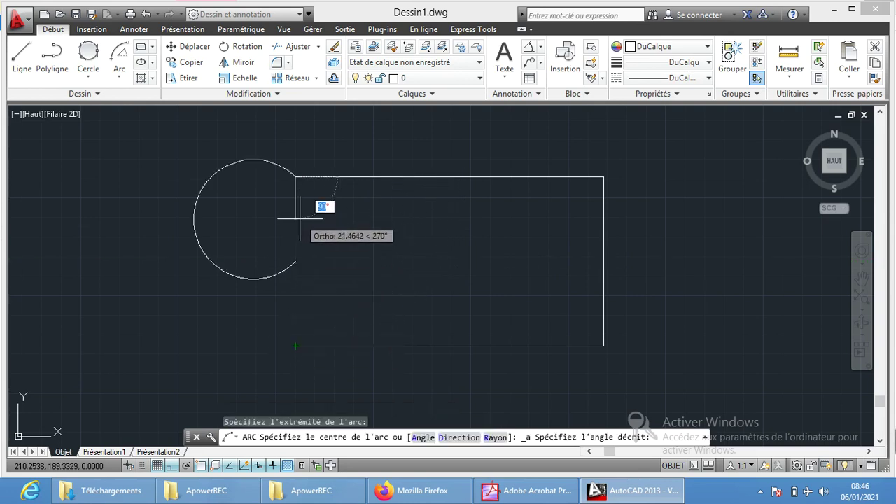
text(90)
key(Return)
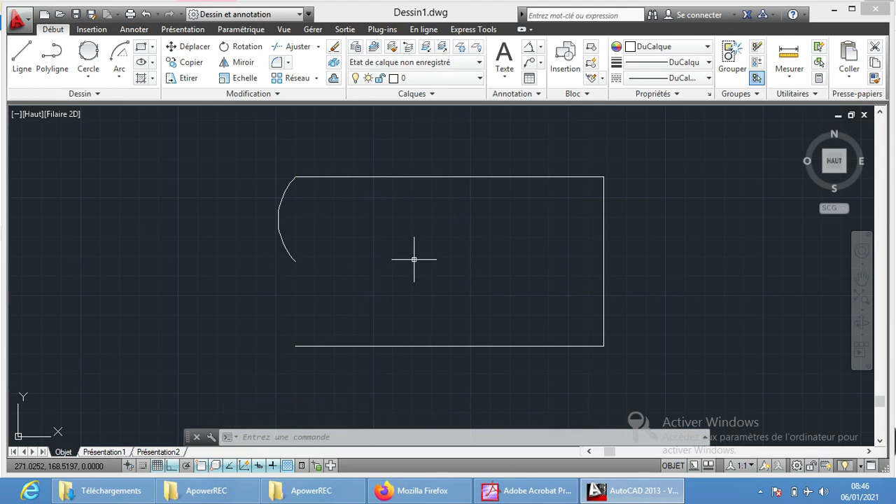
click(277, 212)
key(Delete)
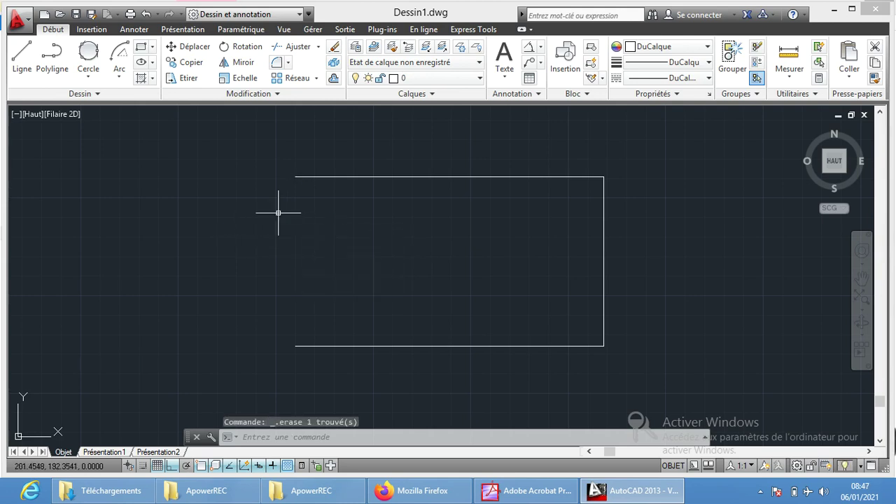
click(126, 82)
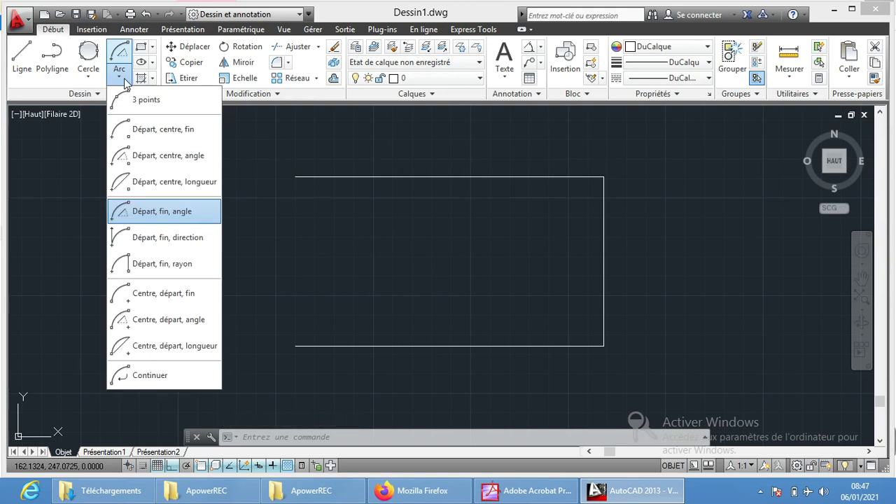
click(174, 297)
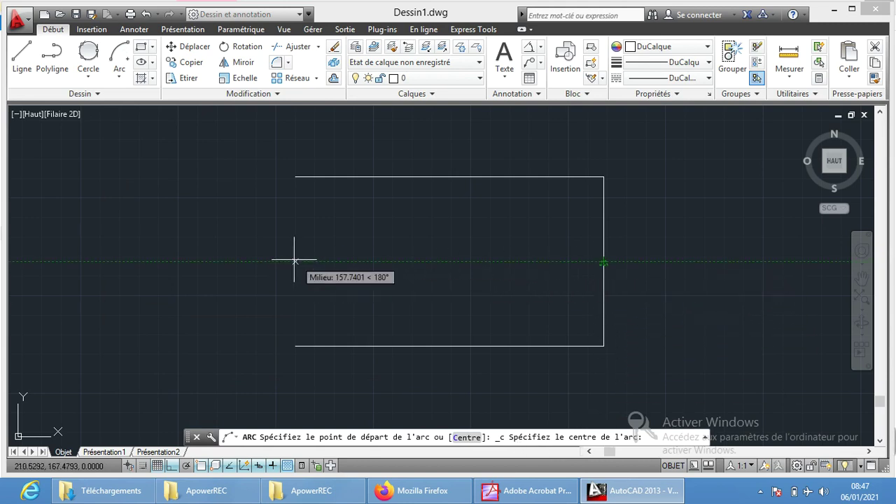
click(602, 261)
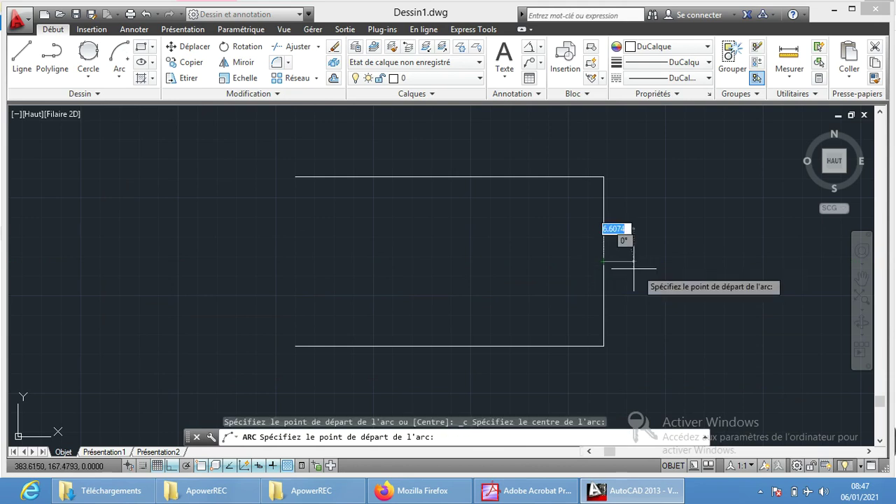
click(604, 177)
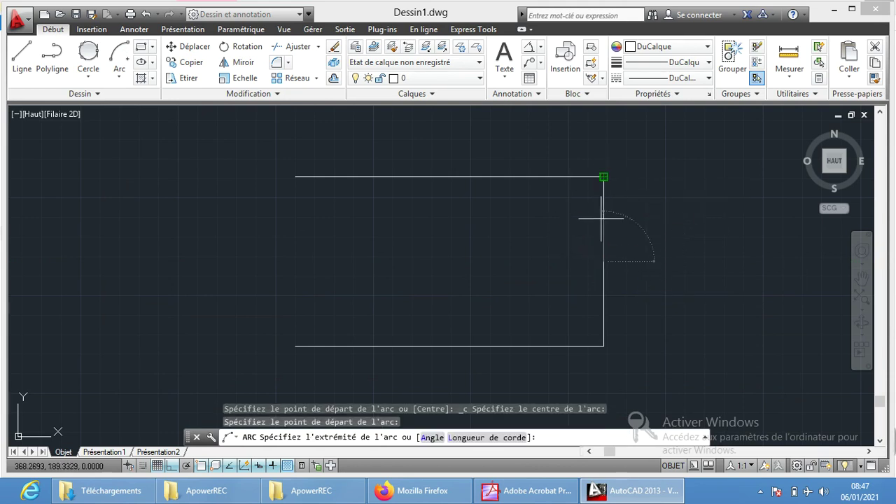
click(603, 343)
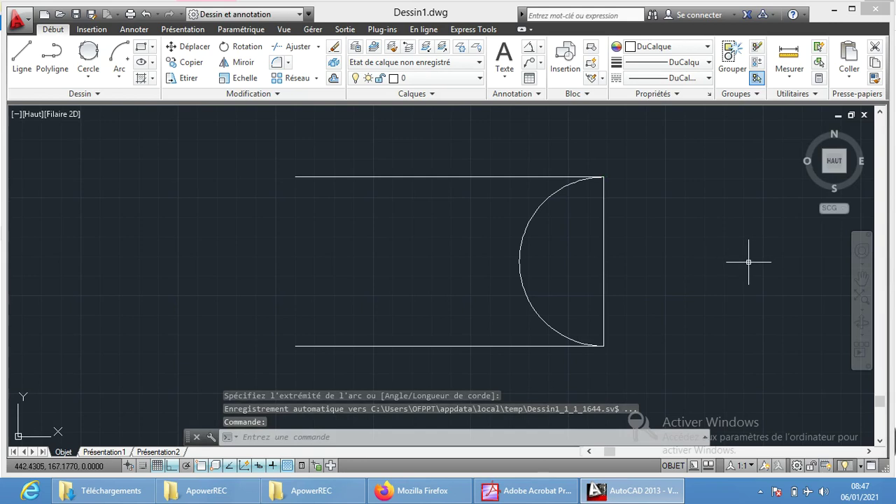
click(520, 282)
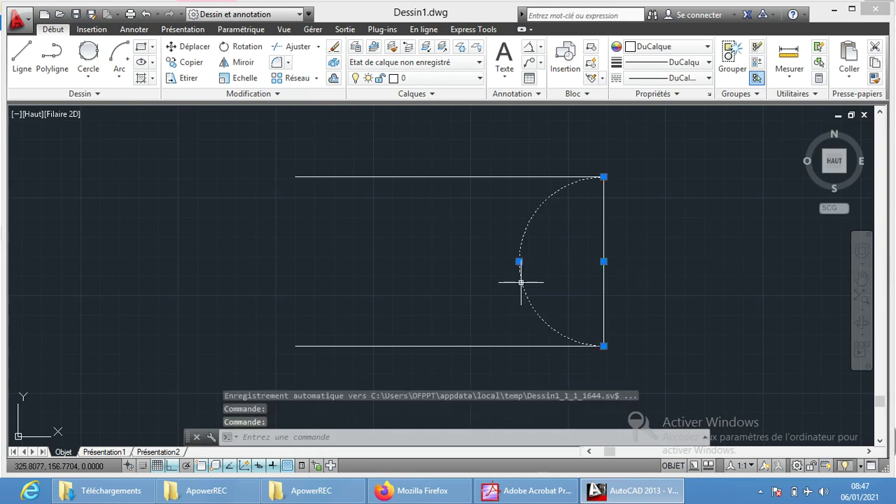
key(Delete)
click(123, 69)
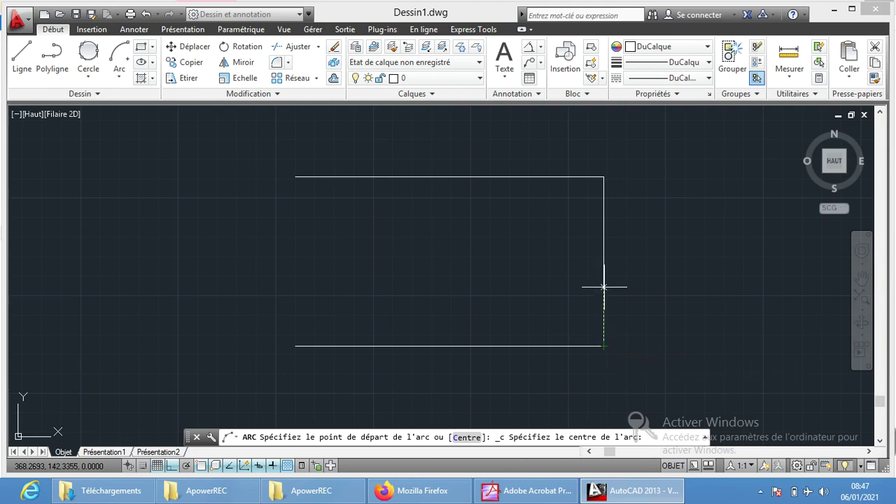
click(603, 262)
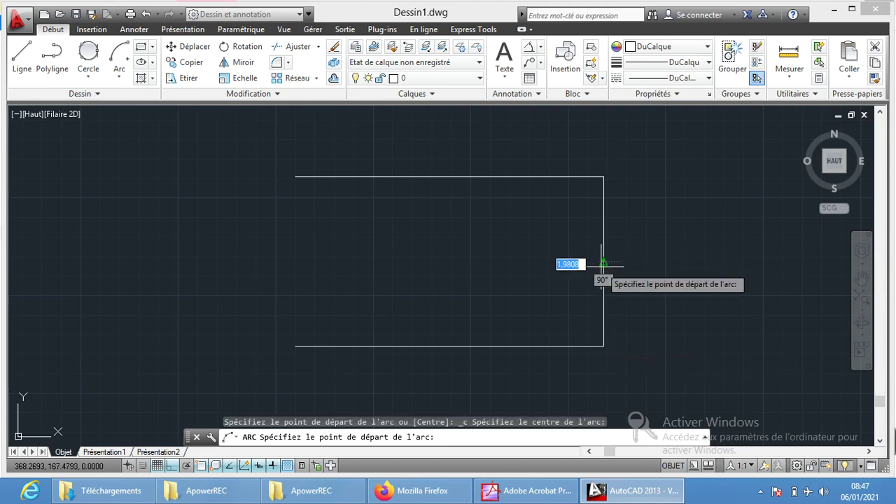
click(606, 344)
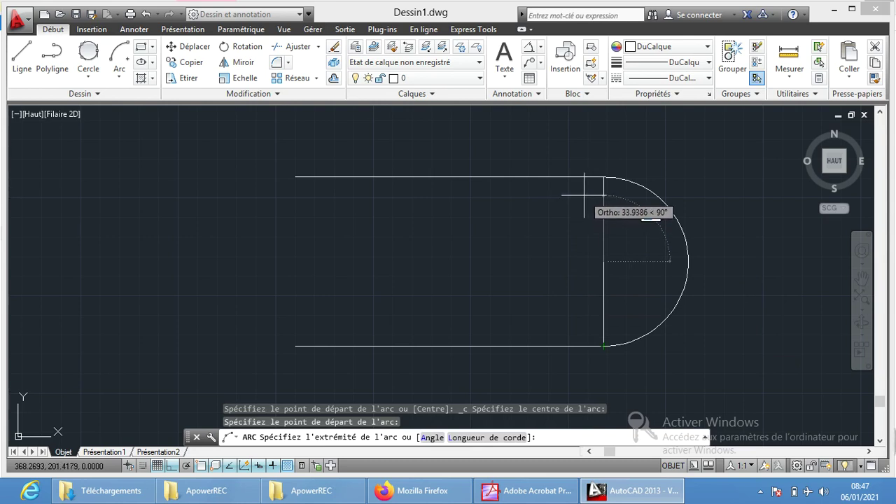
key(Escape)
key(Escape)
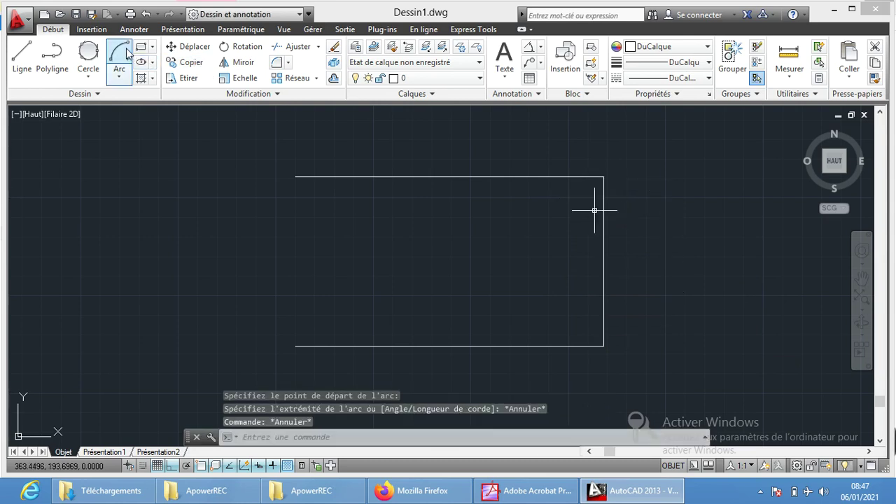
Draw an inward semicircle centred on the right-edge midpoint, from the top-right to the bottom-right corner
click(126, 55)
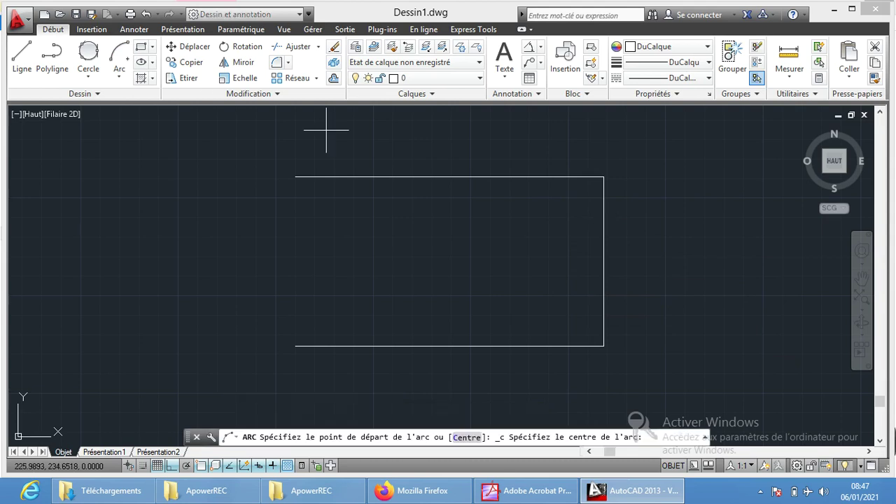
click(603, 262)
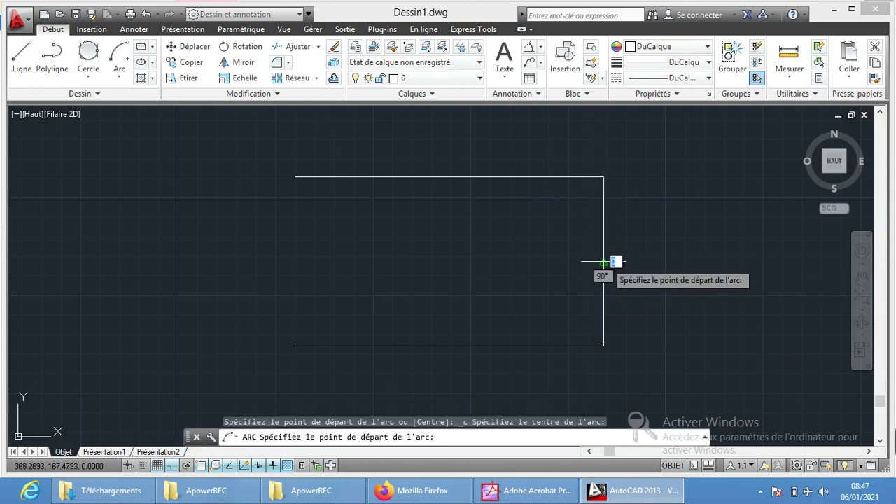
click(603, 178)
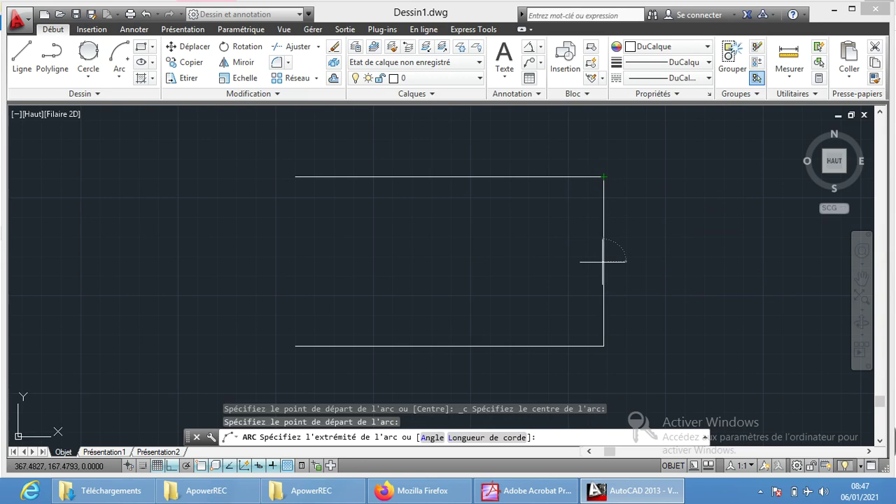
click(602, 344)
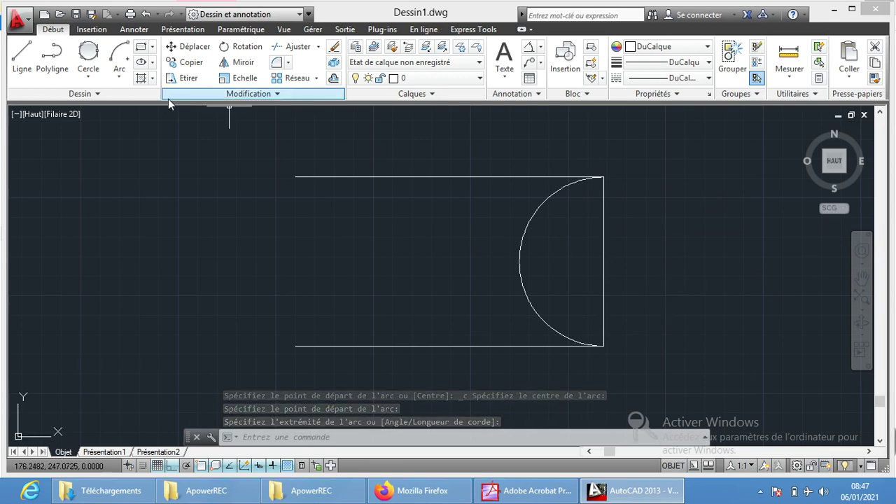
Window-select the entire line-and-arc profile
click(119, 78)
click(119, 82)
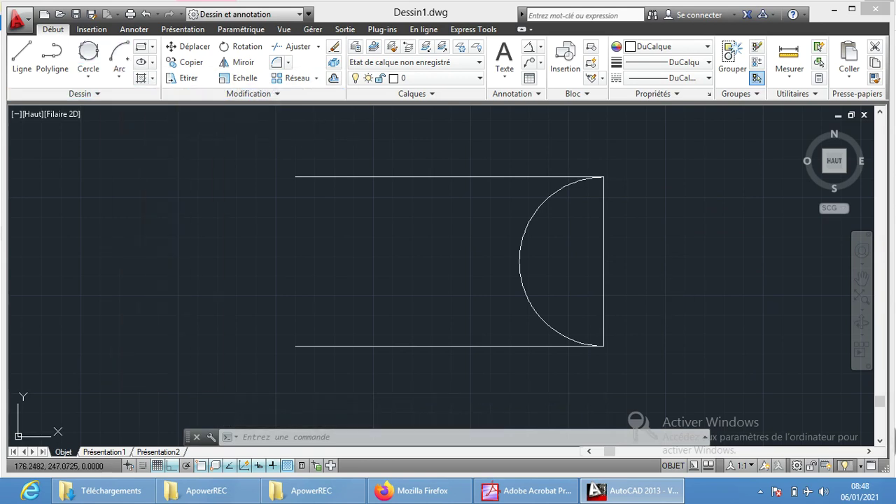
click(639, 144)
click(231, 360)
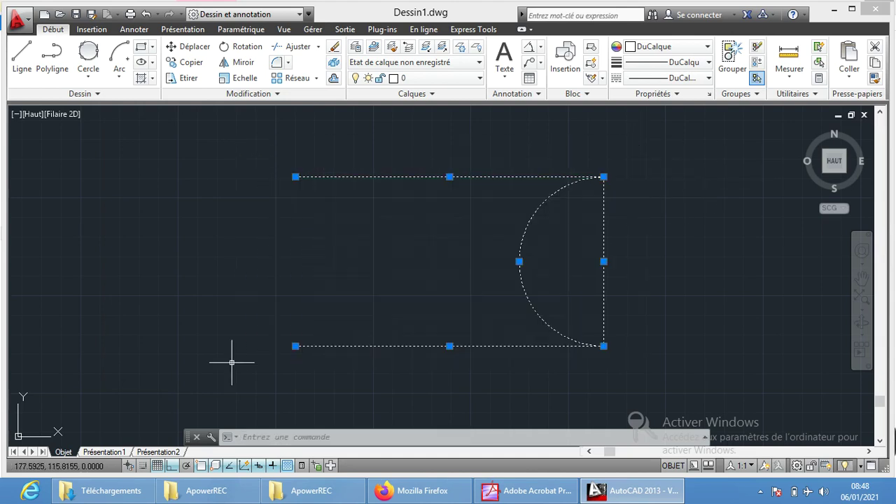
Erase the old profile and draw a 60 by 20 rectangle with its first corner at 0,0
key(Delete)
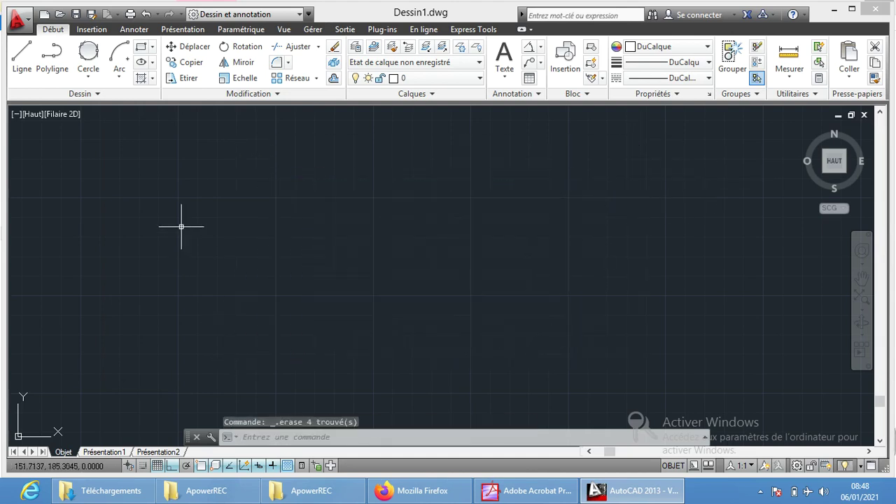
click(153, 48)
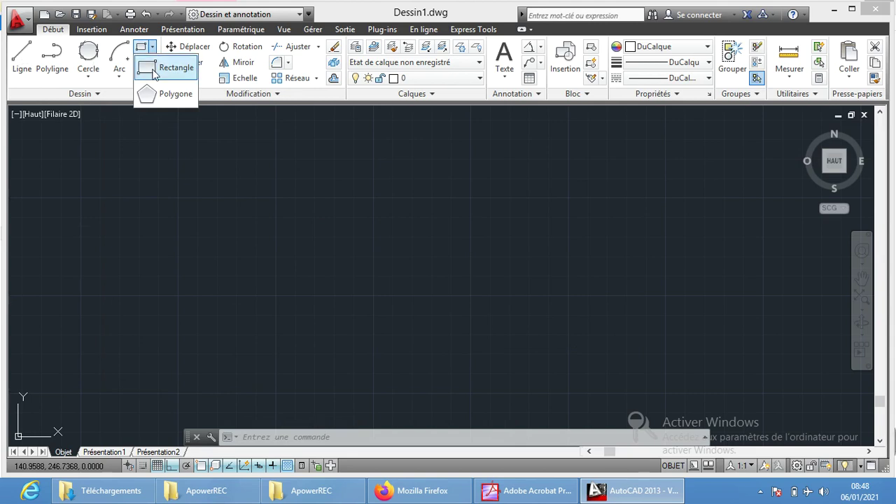
click(167, 70)
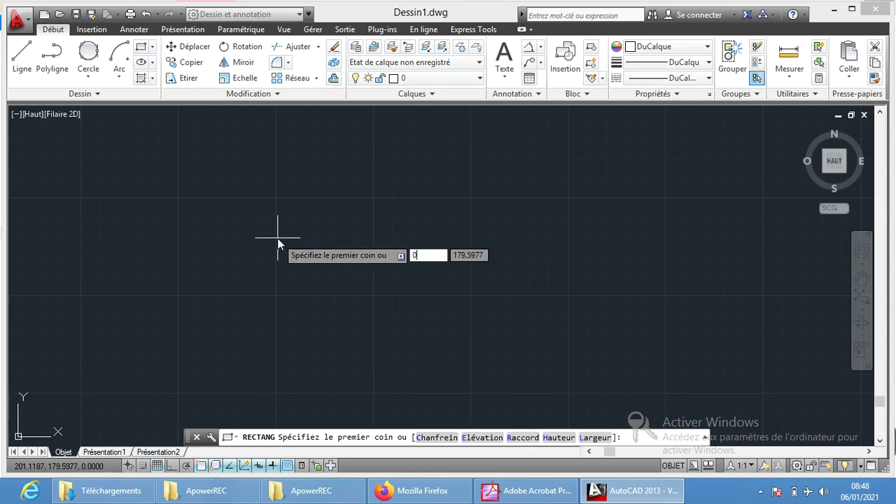
text(0)
key(Tab)
text(0)
key(Return)
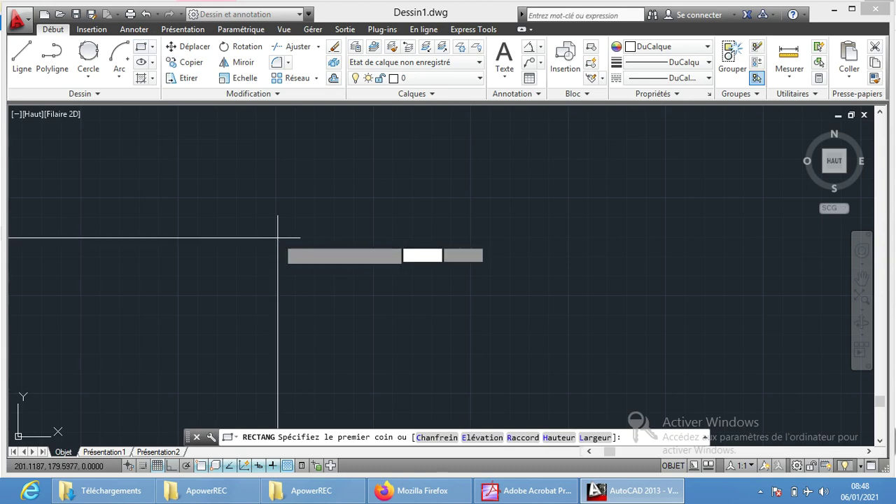
scroll(267, 266, down, 3)
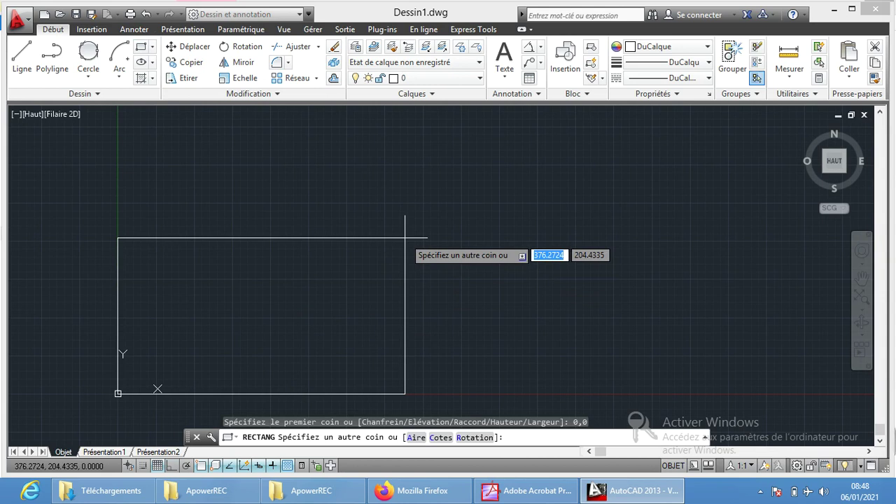
text(60)
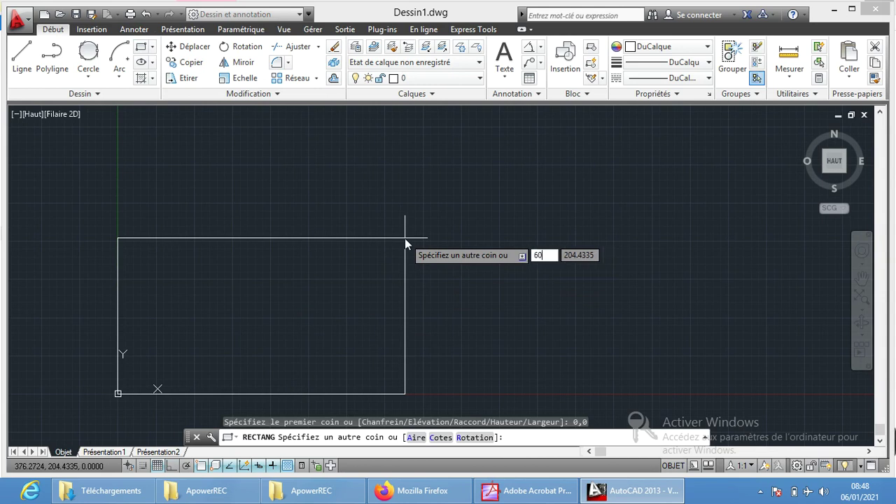
key(Tab)
text(2)
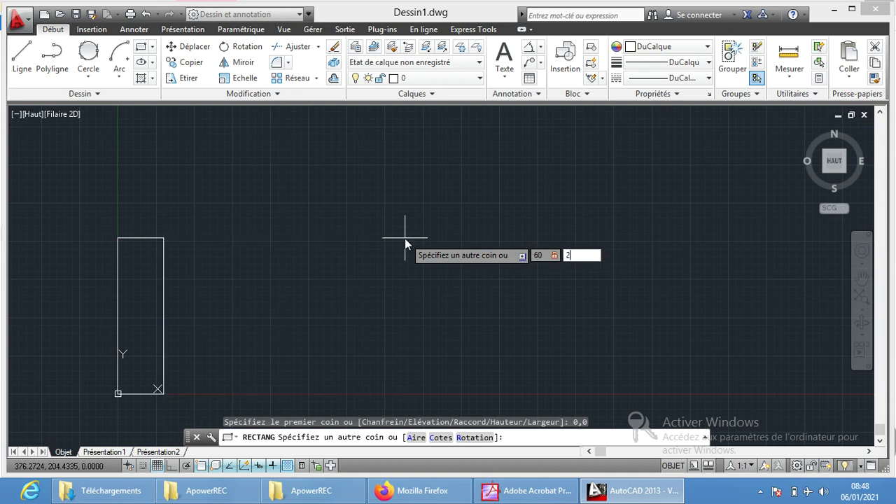
text(0)
key(Return)
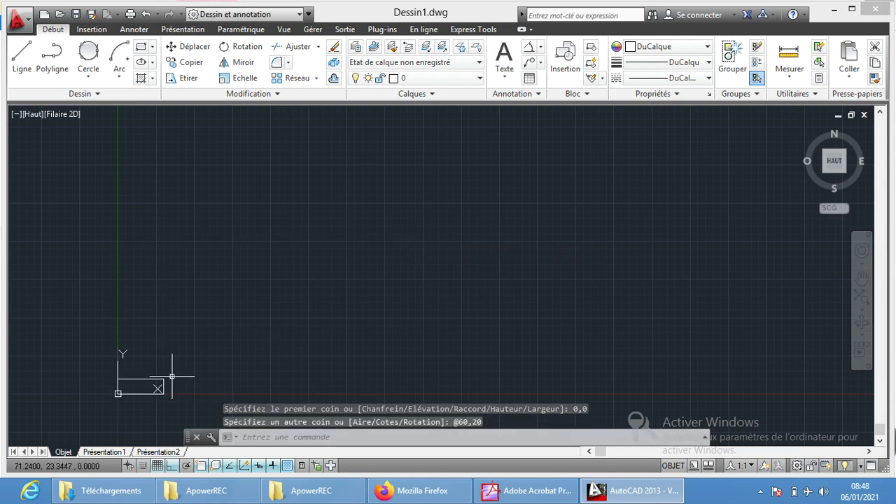
Centre the new rectangle in view and check it by selecting and deselecting it
scroll(144, 398, up, 4)
scroll(119, 378, up, 2)
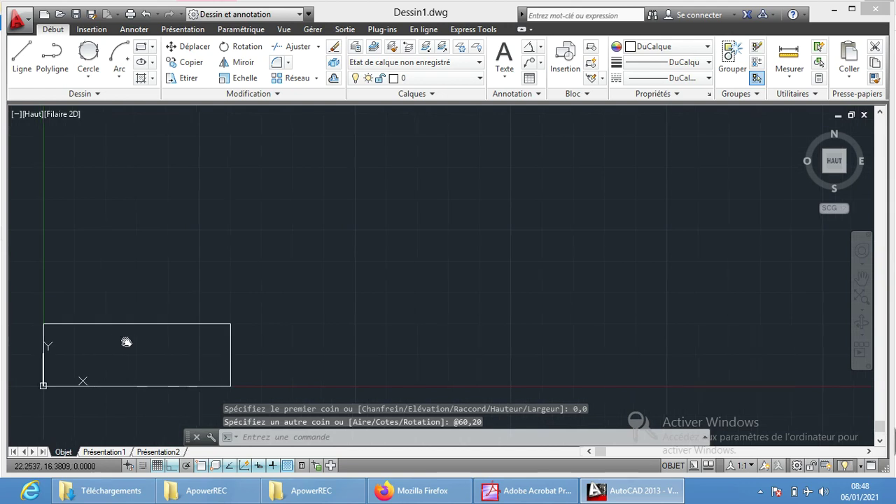
middle_drag(126, 340, 394, 198)
middle_drag(484, 156, 455, 182)
scroll(434, 188, up, 2)
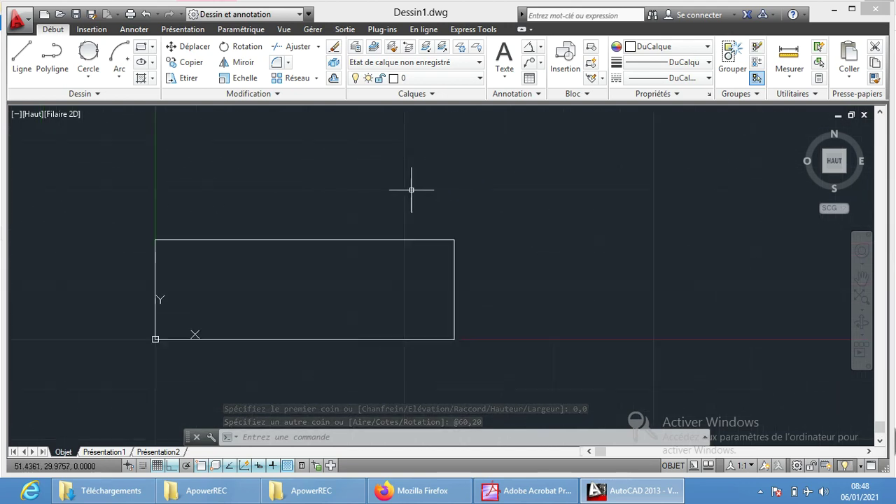
scroll(409, 203, up, 2)
scroll(405, 218, down, 4)
scroll(350, 256, up, 2)
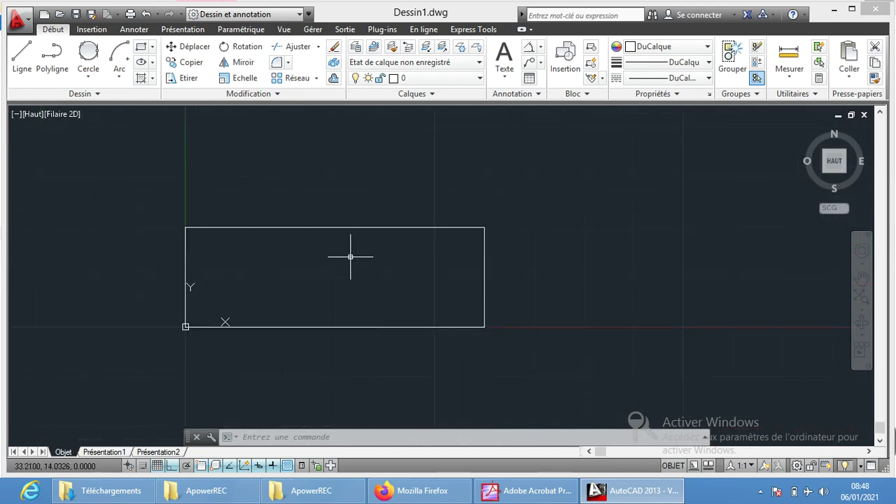
click(427, 227)
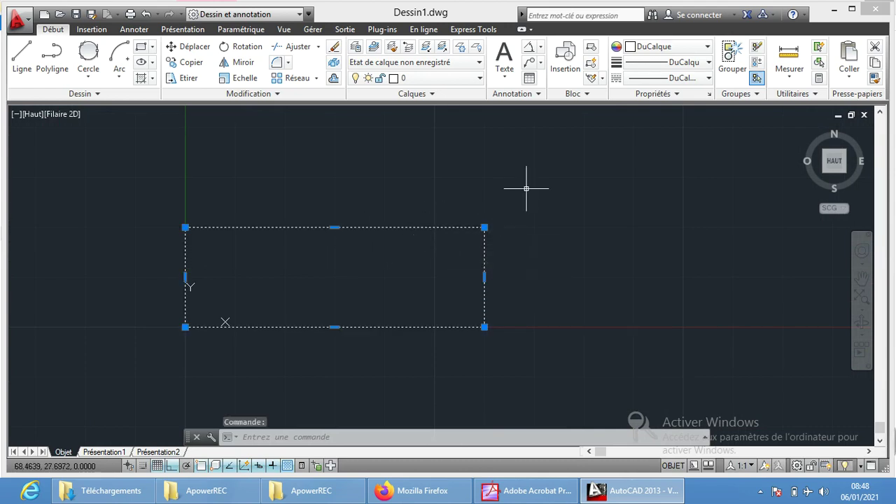
key(Escape)
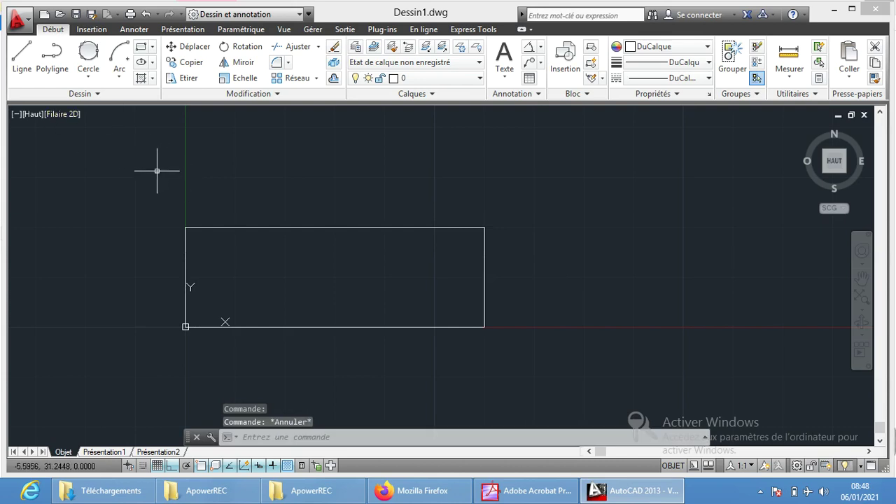
Start a 6-sided inscribed polygon centred in the free space right of the rectangle
click(153, 46)
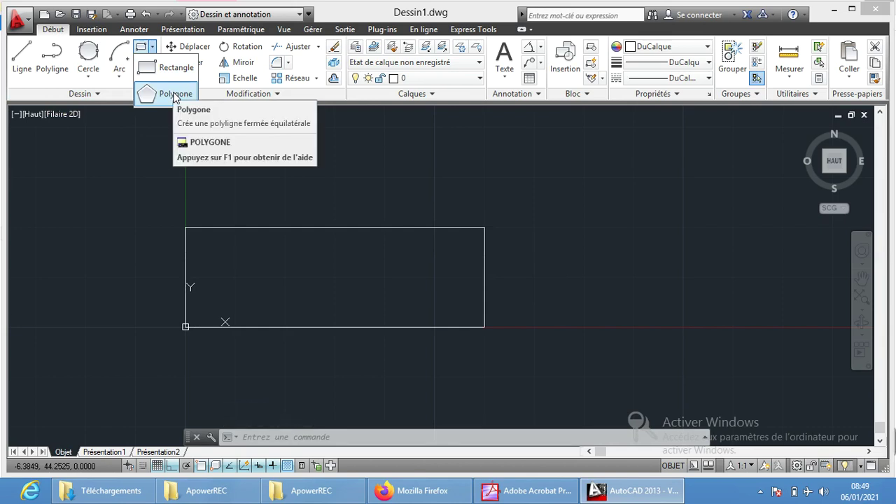
mouse_move(168, 94)
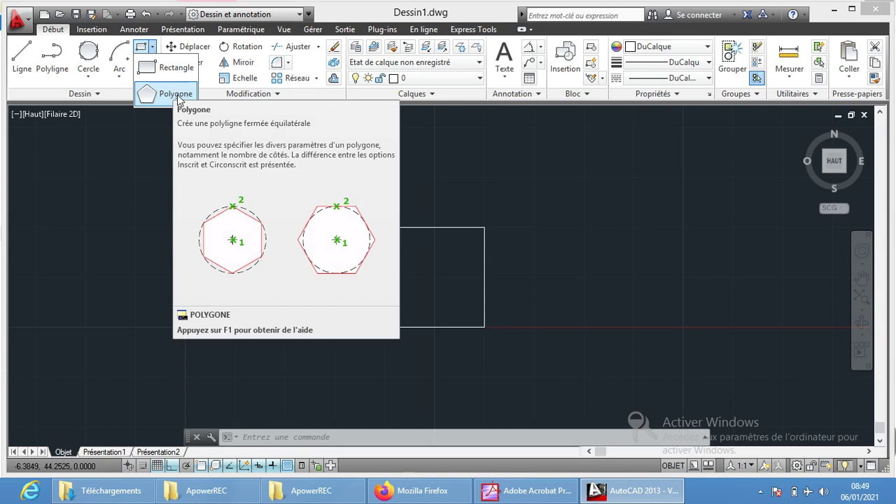
click(178, 95)
text(6)
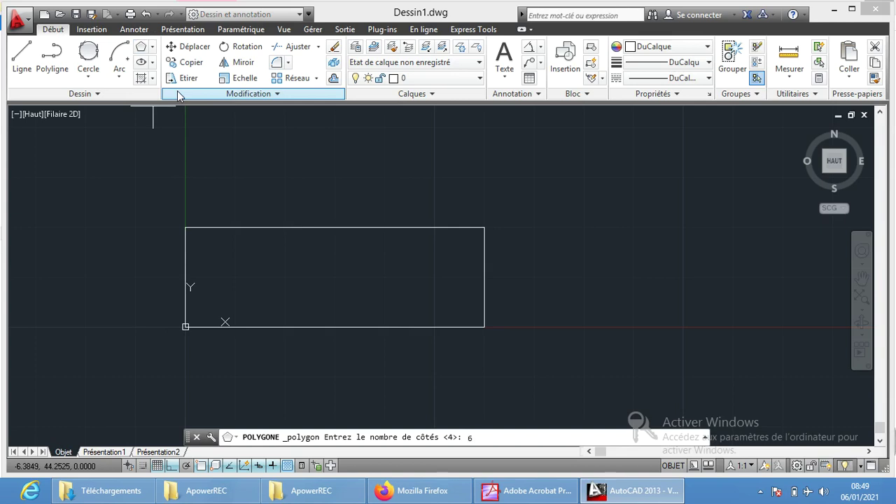
key(Return)
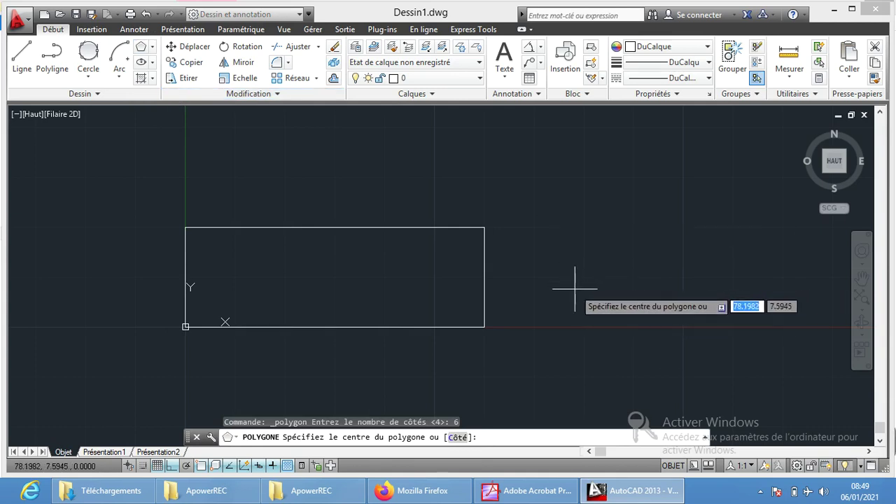
middle_drag(575, 287, 332, 255)
scroll(332, 254, down, 1)
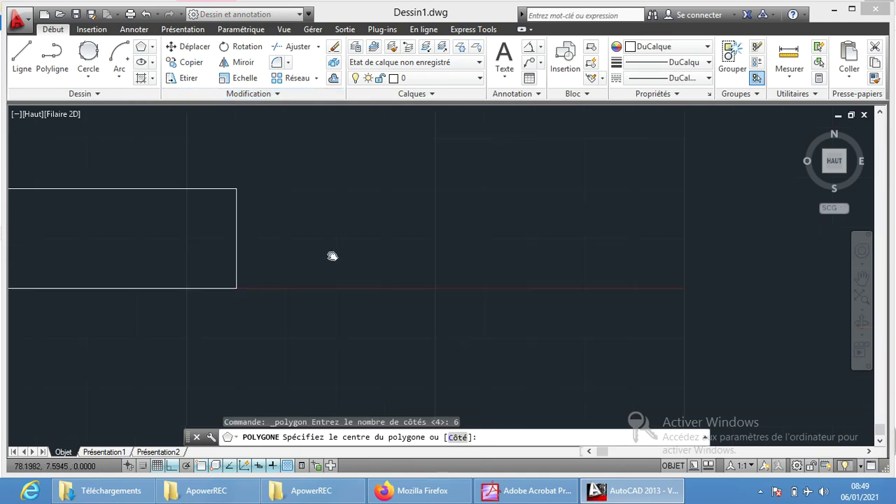
click(479, 242)
text(i)
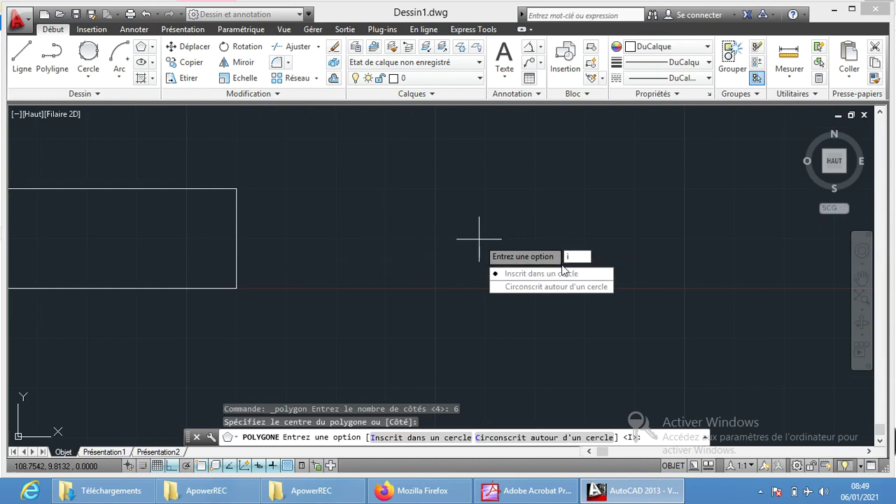
key(Return)
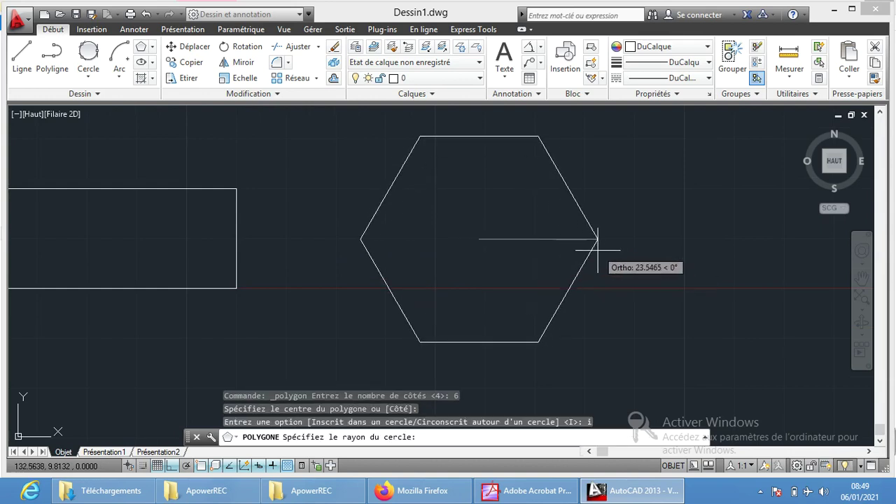
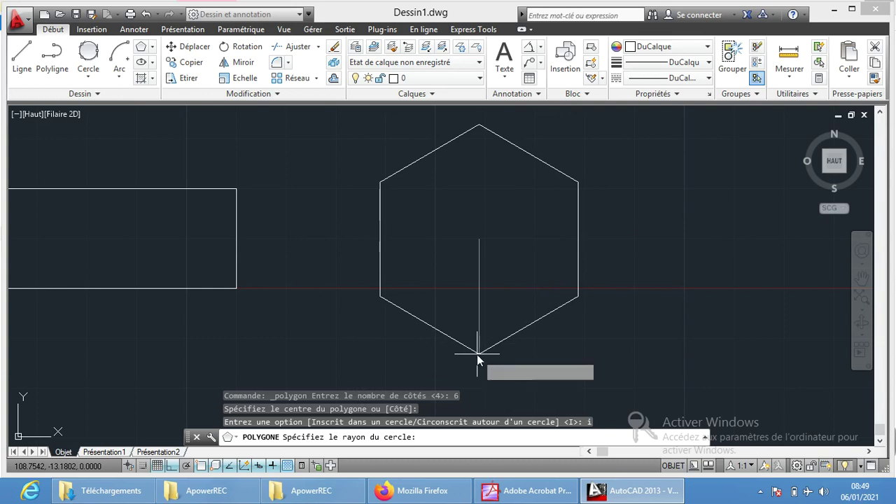
Give the hexagon a radius of 25, then zoom to see it beside the rectangle
text(25)
key(Return)
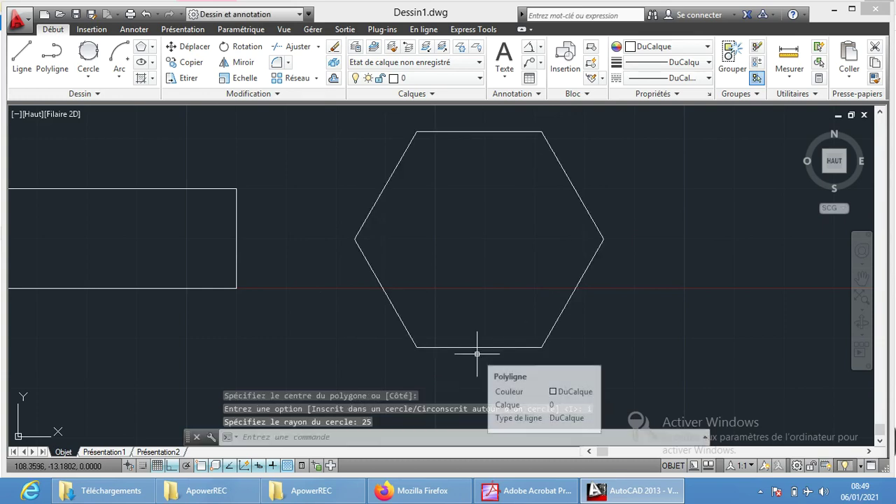
scroll(494, 286, down, 4)
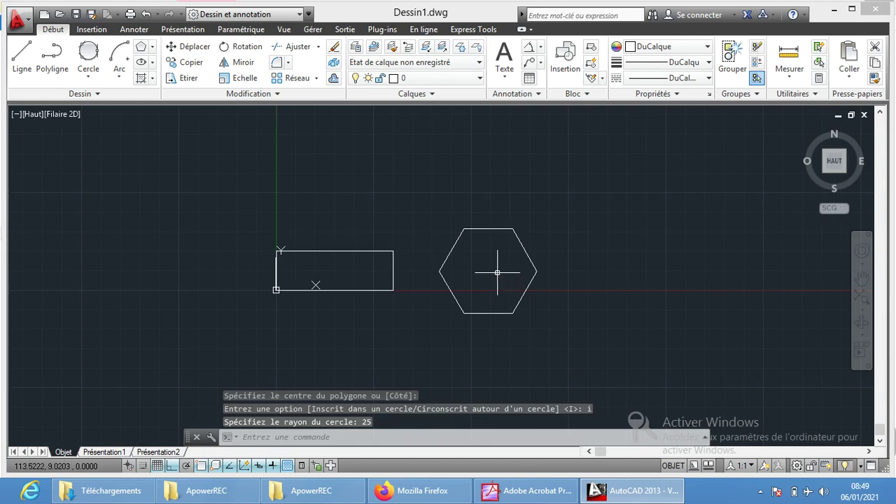
scroll(526, 296, up, 6)
scroll(528, 300, up, 2)
scroll(424, 206, down, 6)
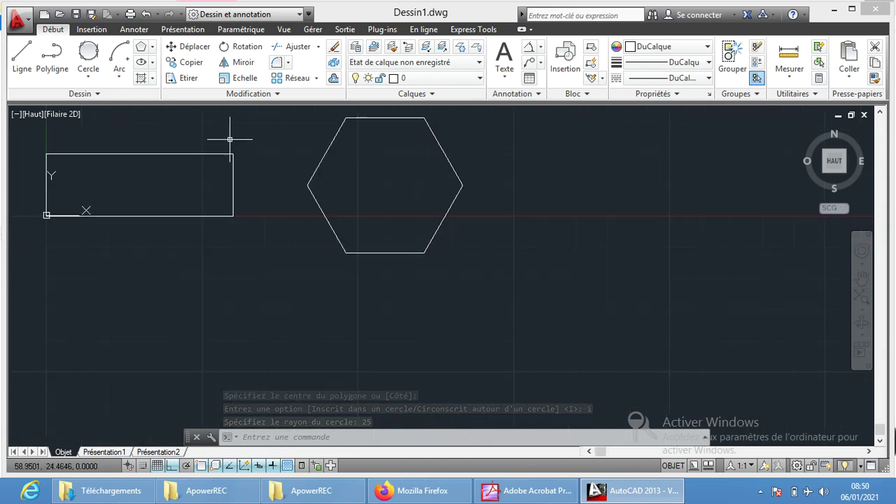
Draw a centre-based ellipse below the hexagon with axis 60 and second axis 30
click(153, 63)
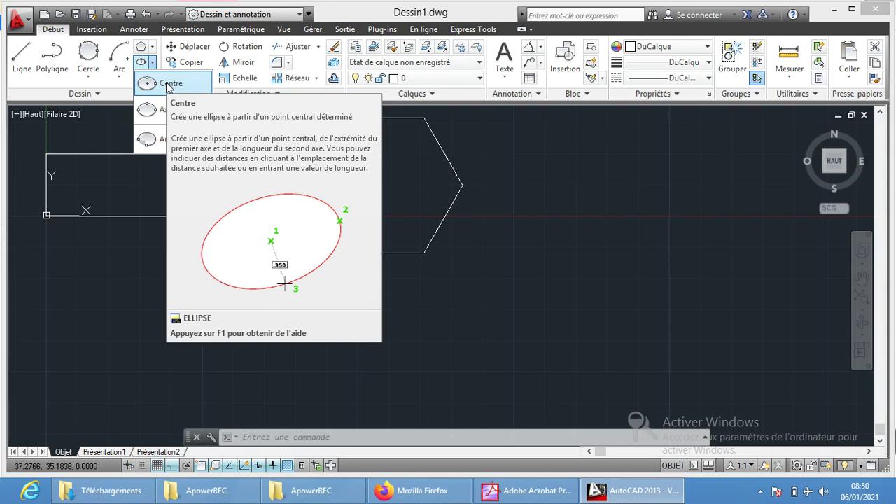
click(168, 85)
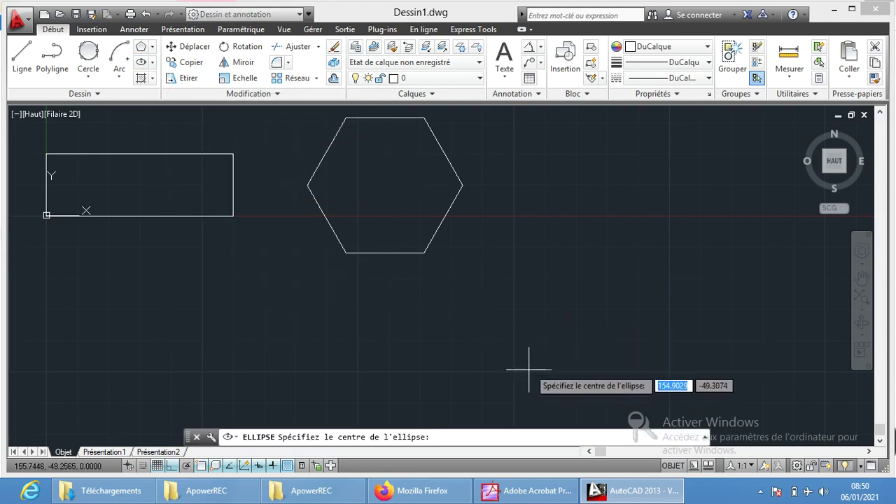
click(529, 338)
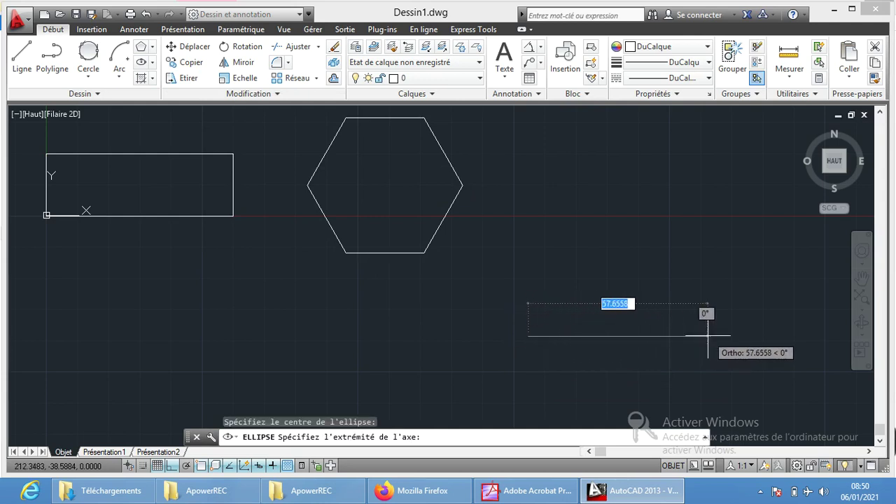
text(60)
key(Return)
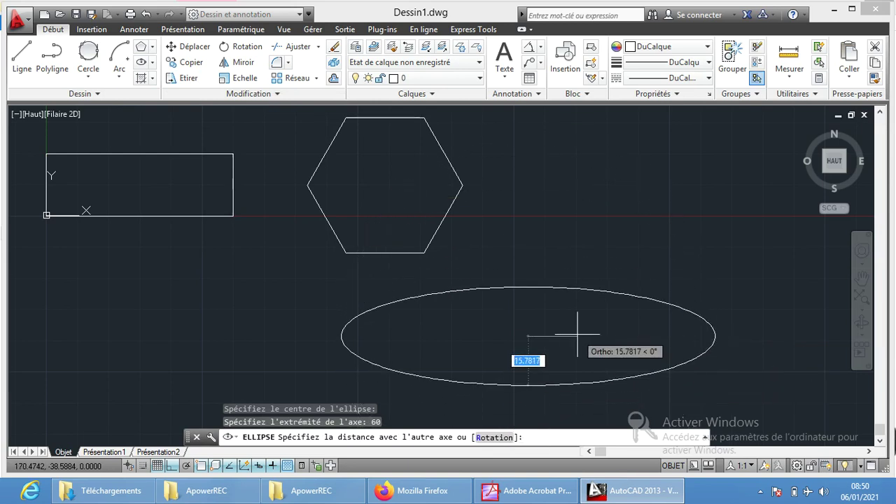
text(30)
key(Return)
scroll(577, 334, down, 3)
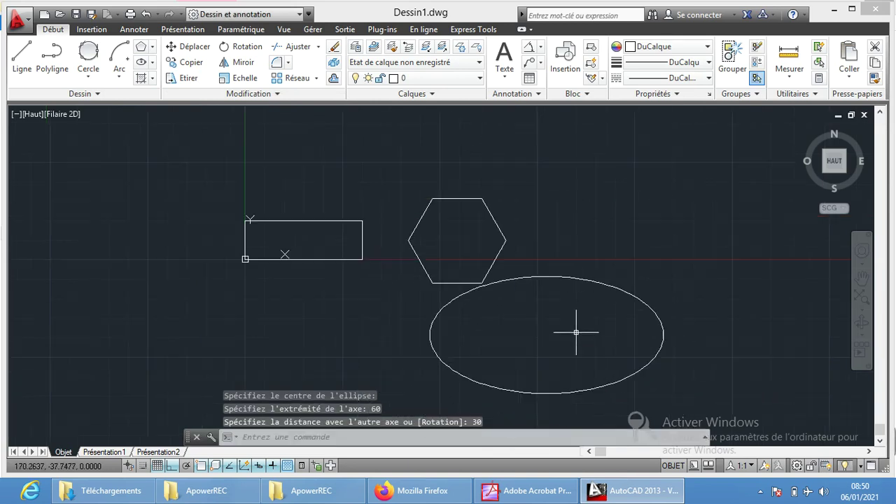
scroll(577, 329, down, 2)
click(519, 253)
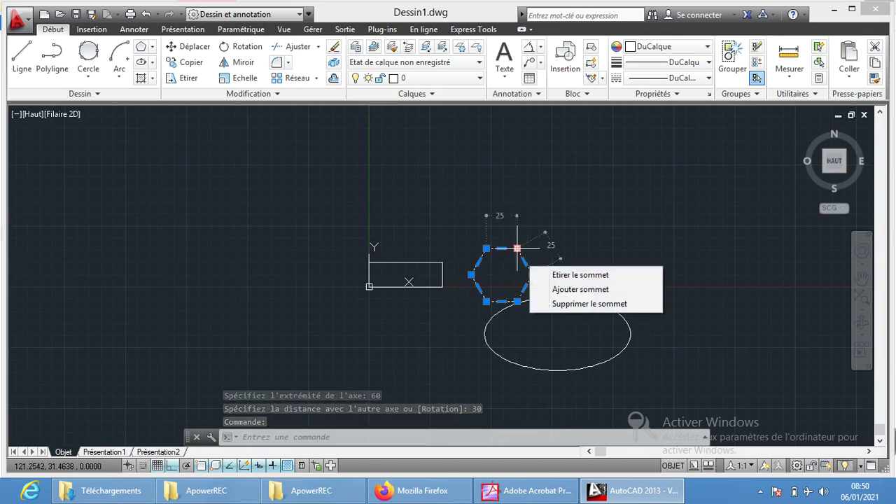
key(Escape)
key(Escape)
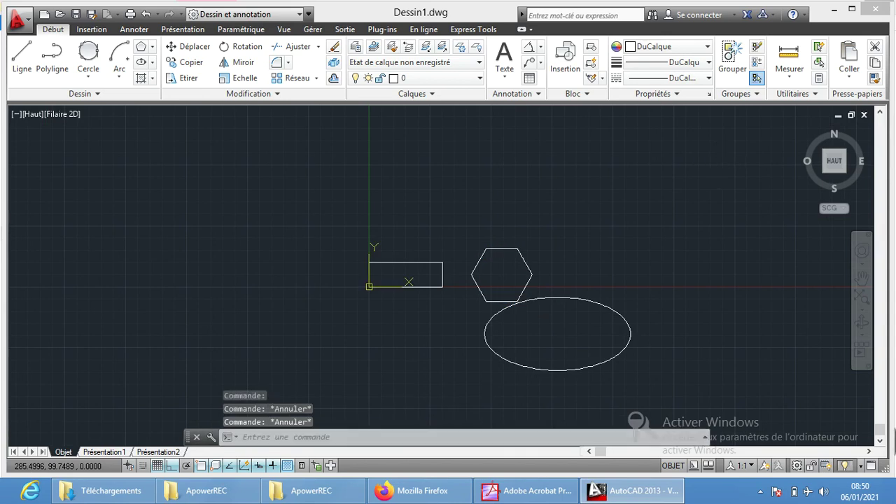
Draw a tall centre ellipse at the far left with axis 30 and second axis 60
click(142, 63)
click(116, 268)
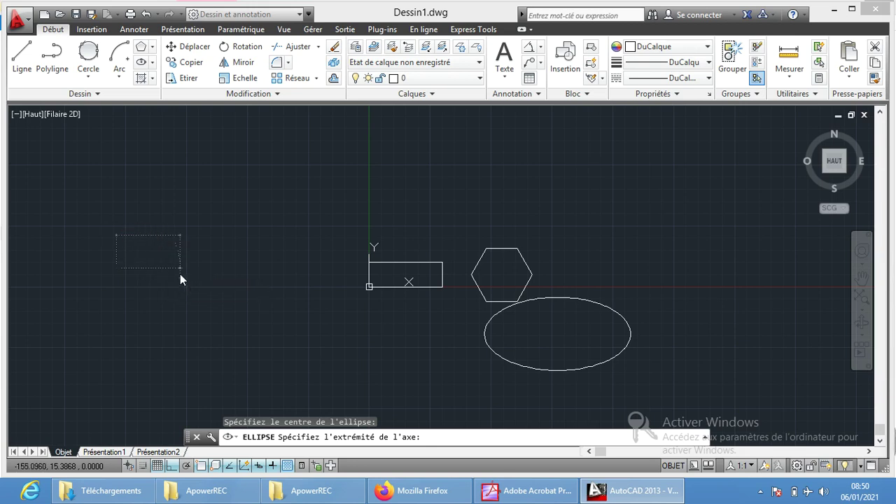
text(30)
key(Return)
text(6)
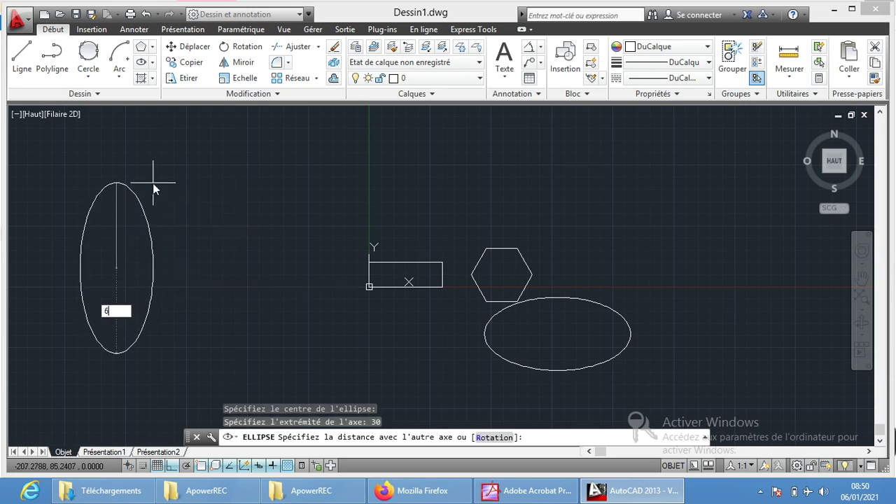
text(0)
key(Return)
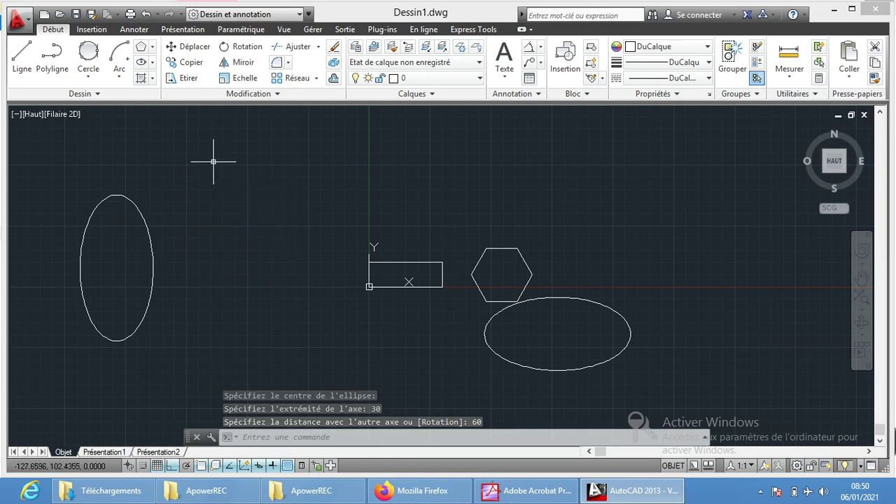
Draw a round ellipse left of the rectangle with both axes 30
click(145, 70)
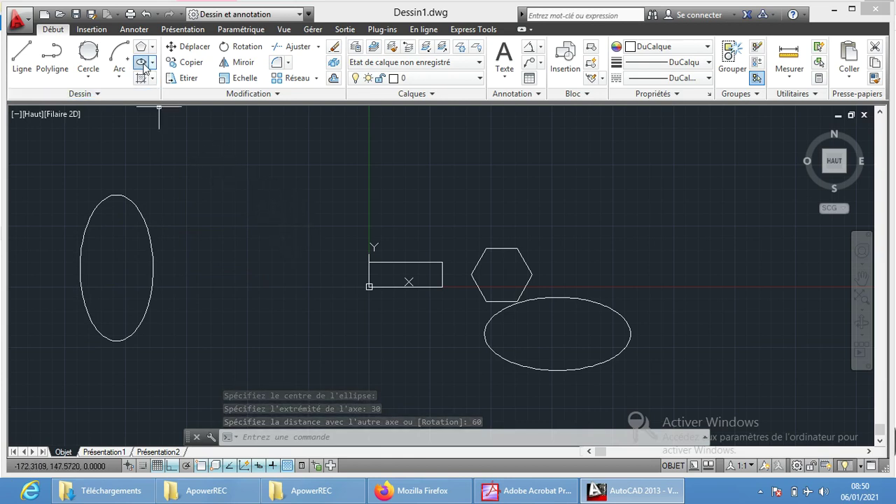
click(249, 261)
text(30)
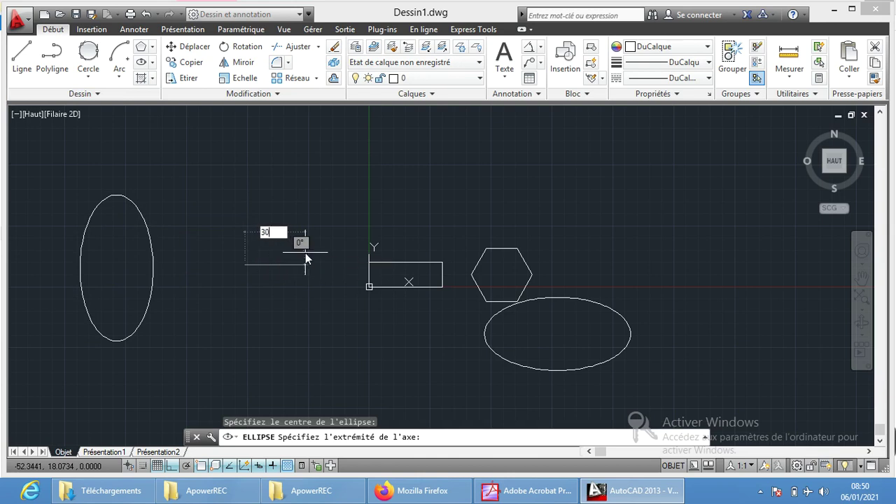
key(Return)
text(30)
key(Return)
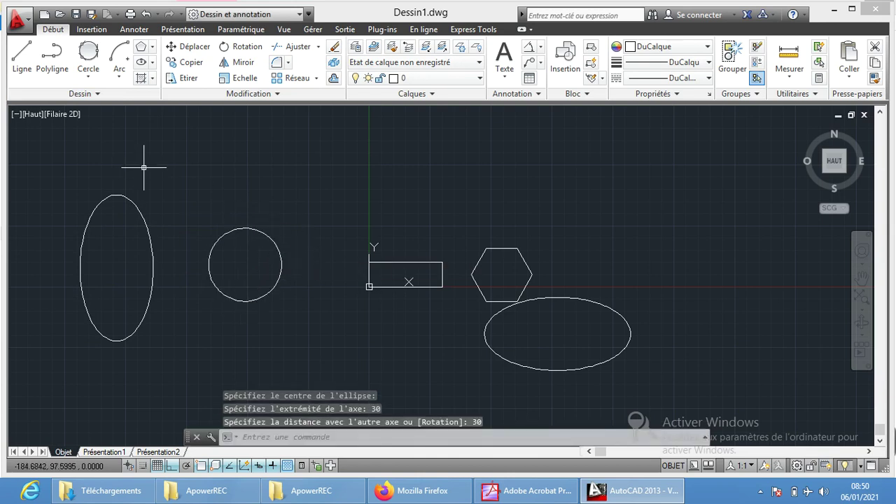
click(153, 79)
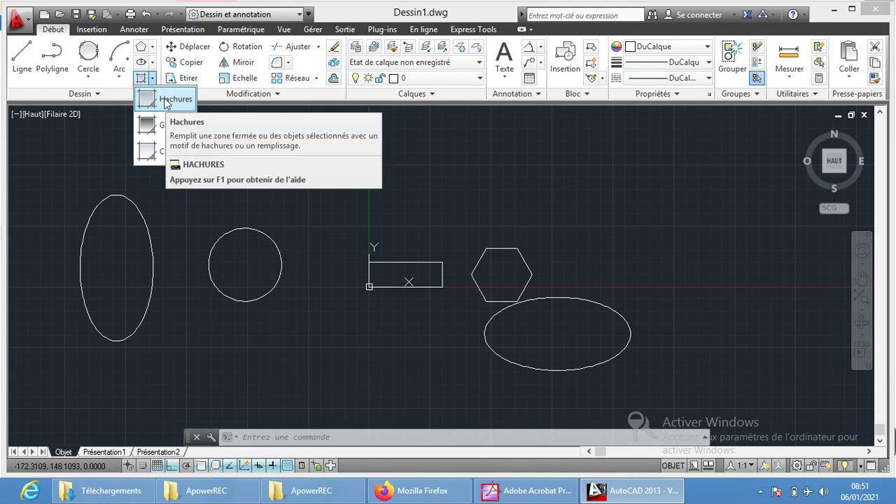
Hatch the inside of the tall left ellipse with the ANSI31 pattern
click(165, 100)
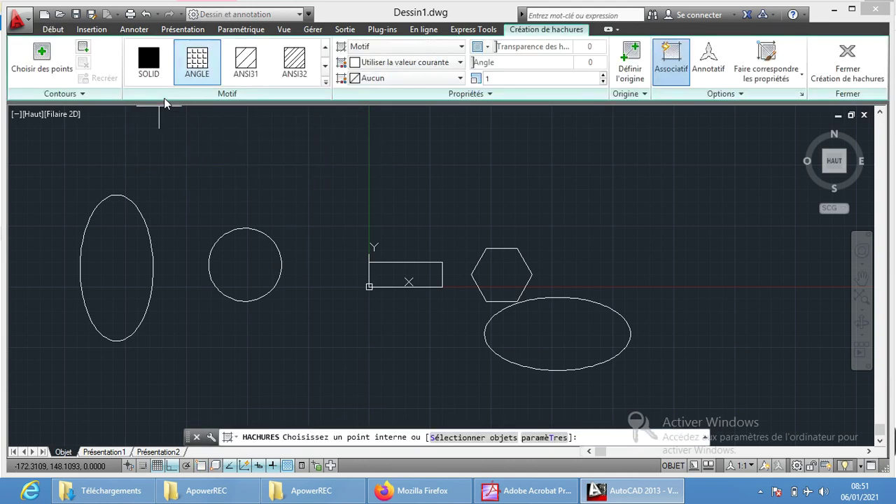
click(325, 82)
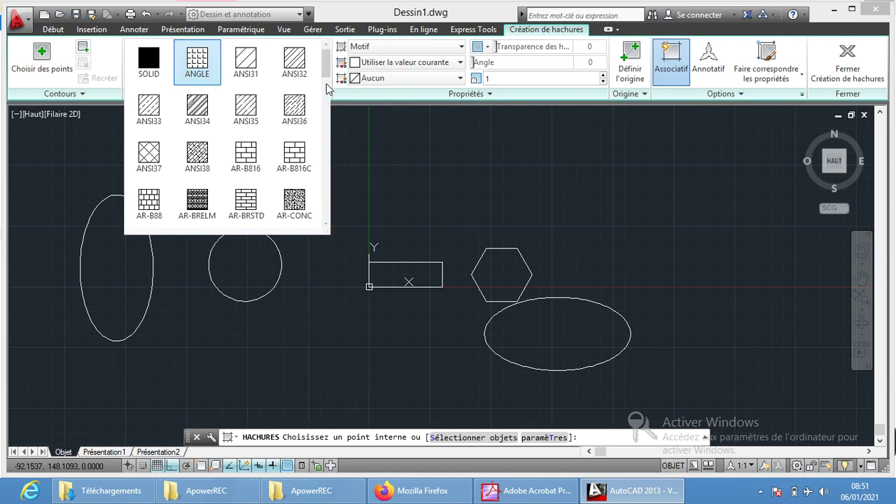
click(327, 116)
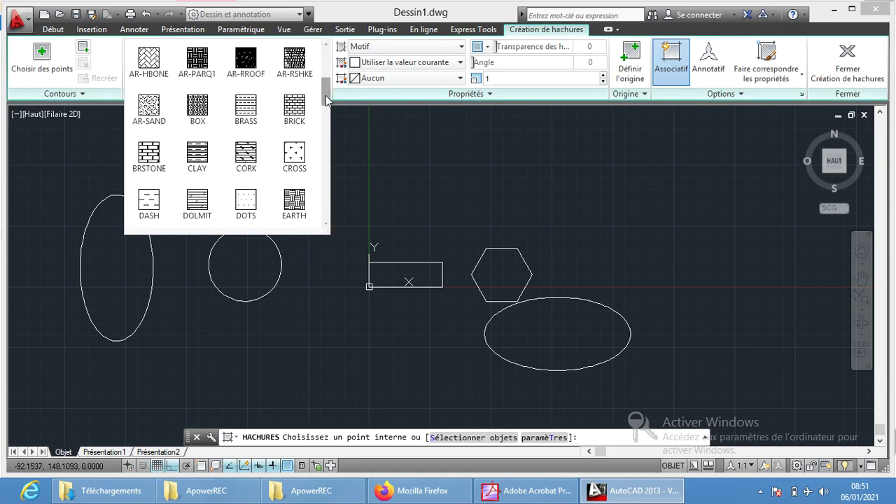
drag(326, 101, 324, 224)
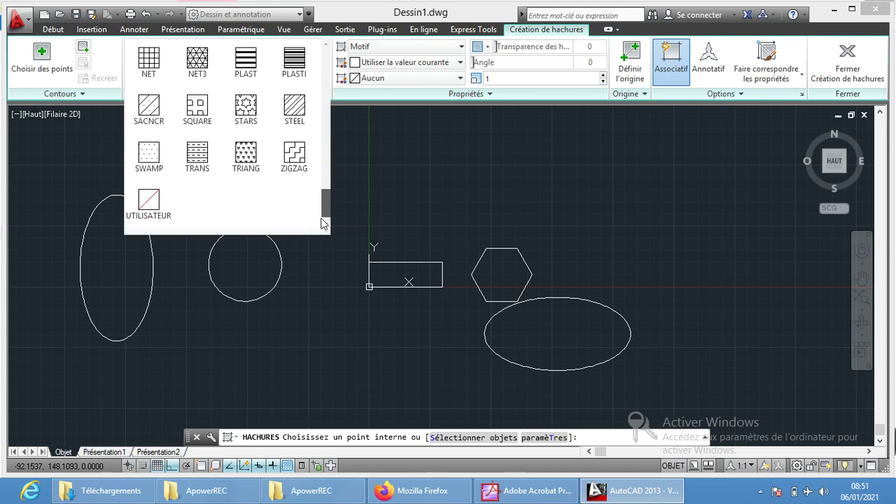
scroll(323, 125, up, 10)
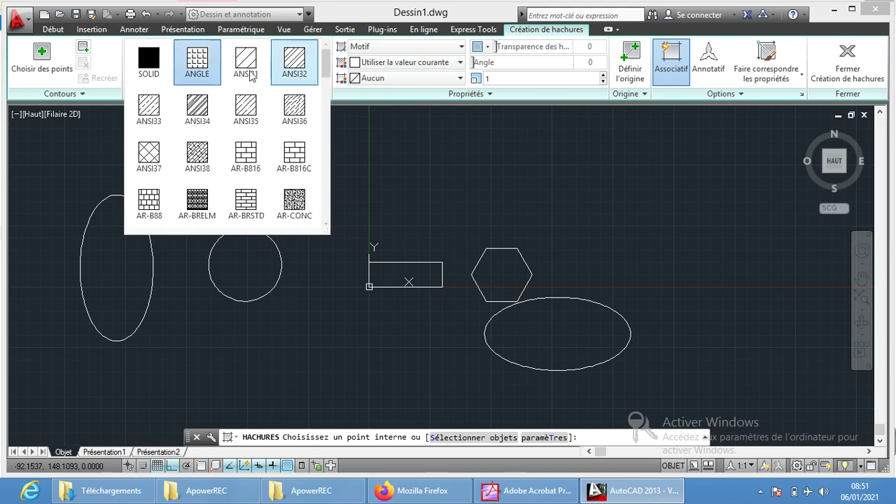
click(250, 65)
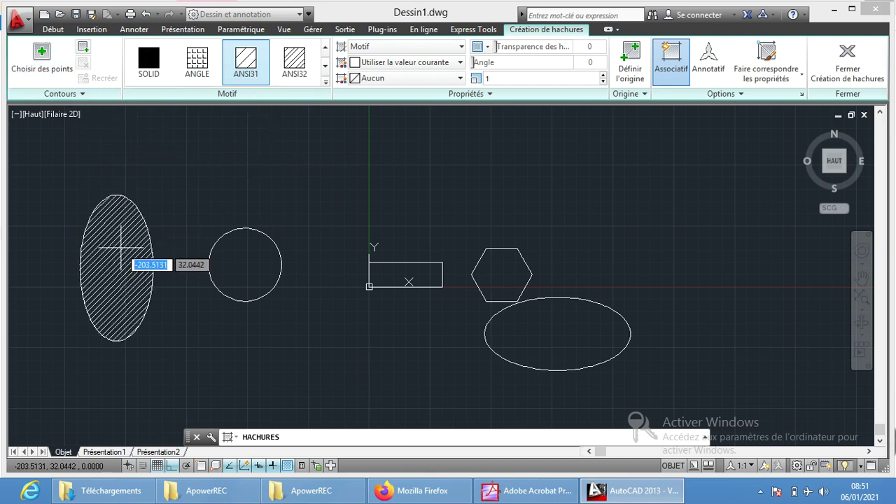
click(120, 246)
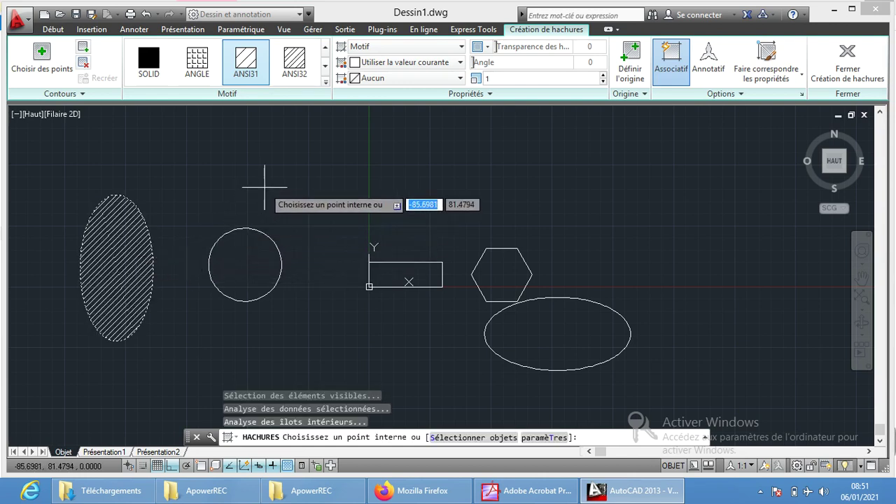
key(Return)
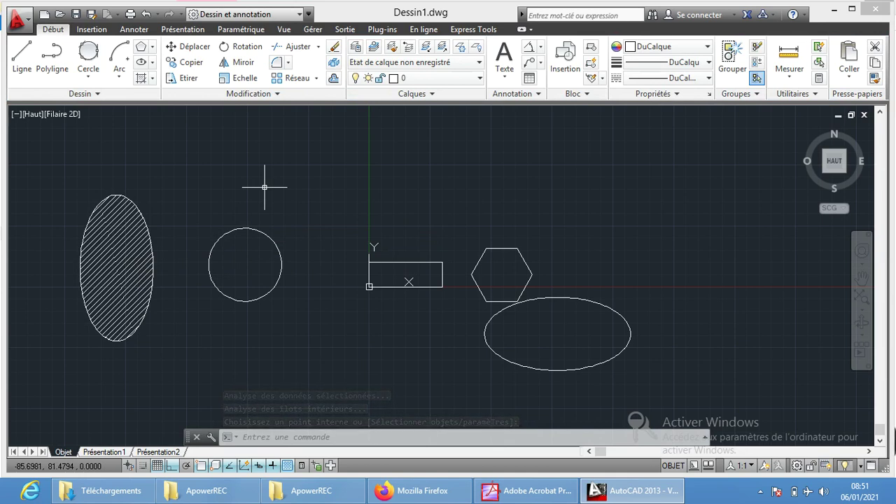
Hatch the round 30-unit ellipse with the ANSI31 pattern as well
click(142, 79)
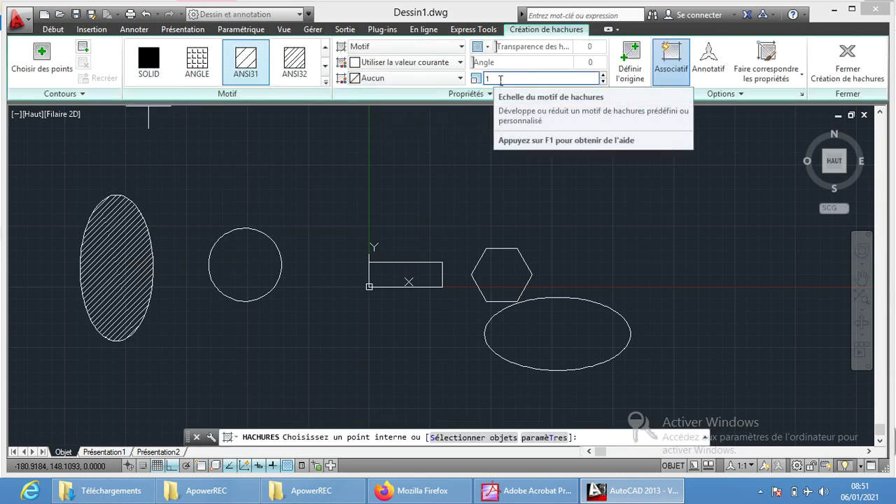
click(499, 79)
text(3)
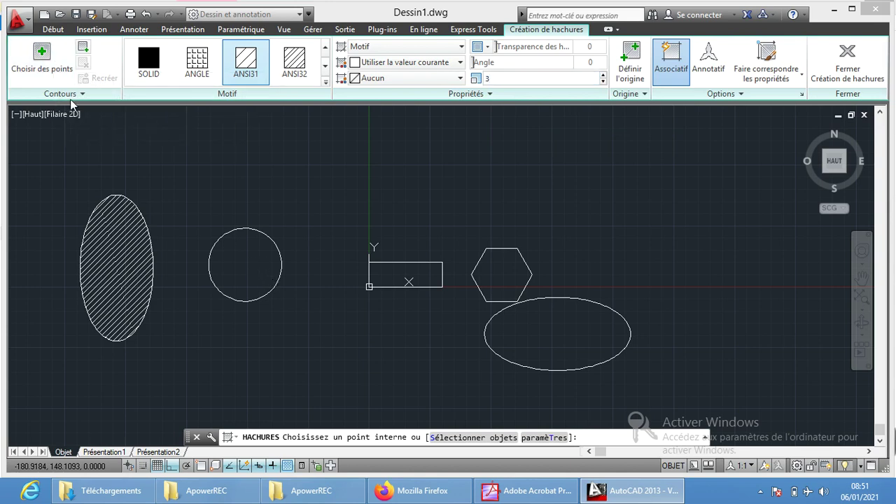
click(41, 56)
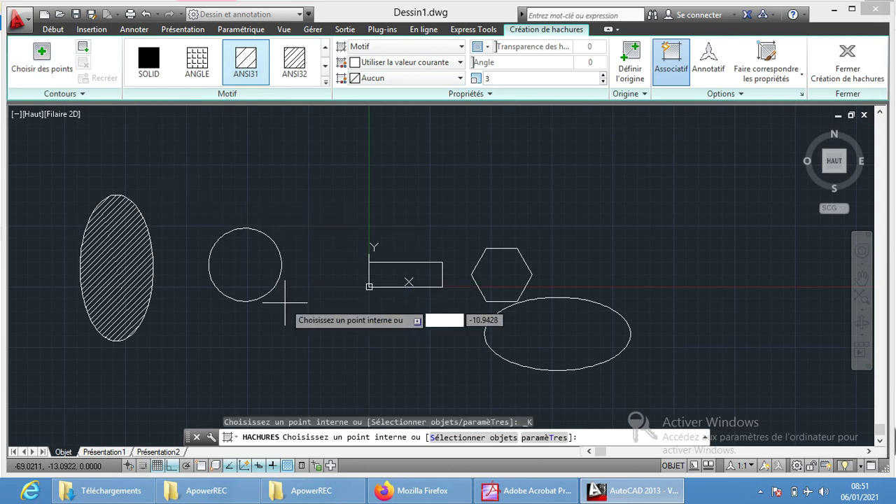
click(240, 260)
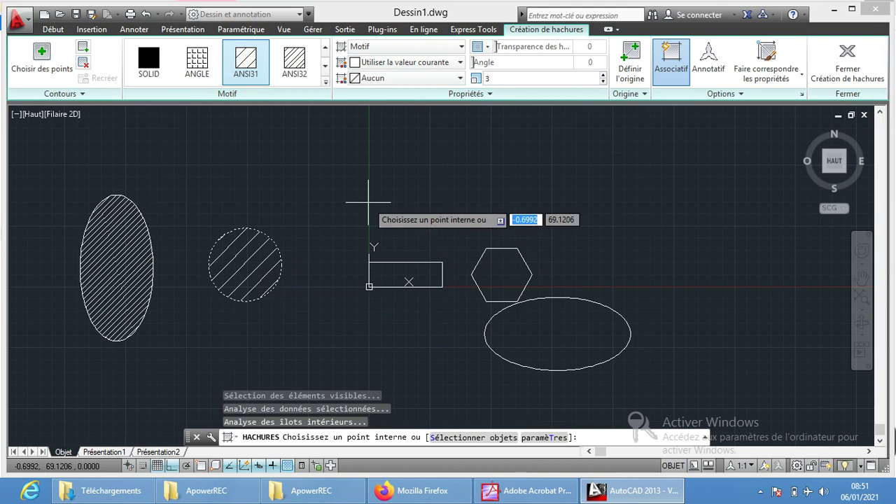
key(Return)
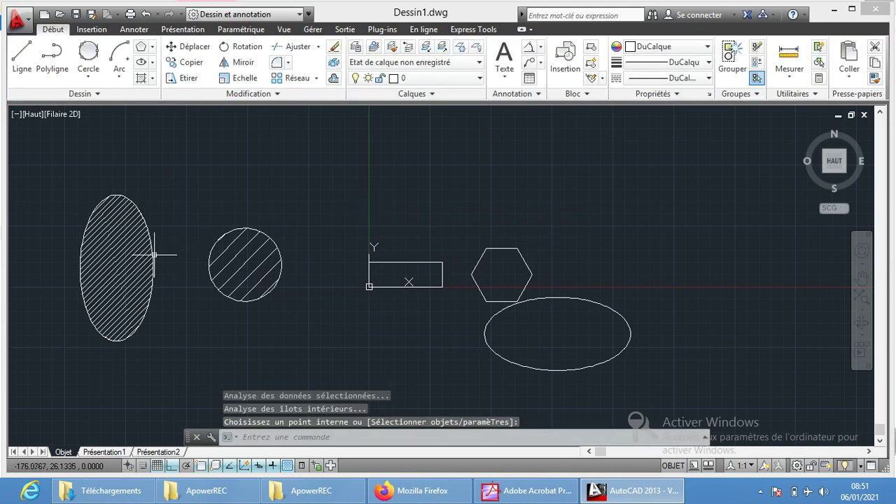
Zoom and pan so all five shapes fit centred in the viewport
scroll(154, 255, up, 4)
scroll(293, 278, down, 2)
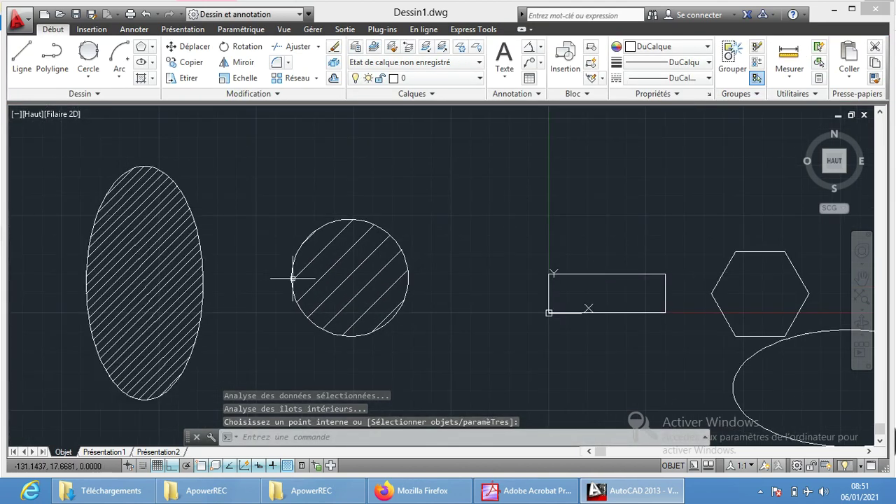
scroll(392, 275, down, 2)
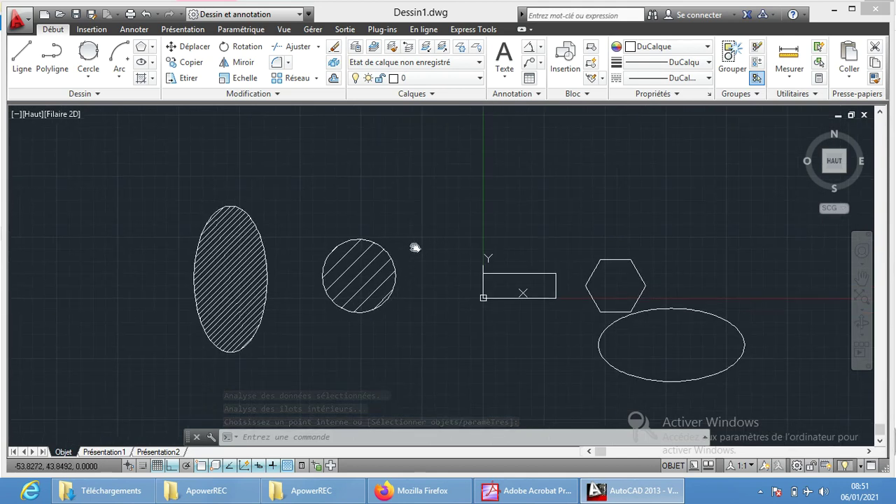
middle_drag(415, 248, 323, 236)
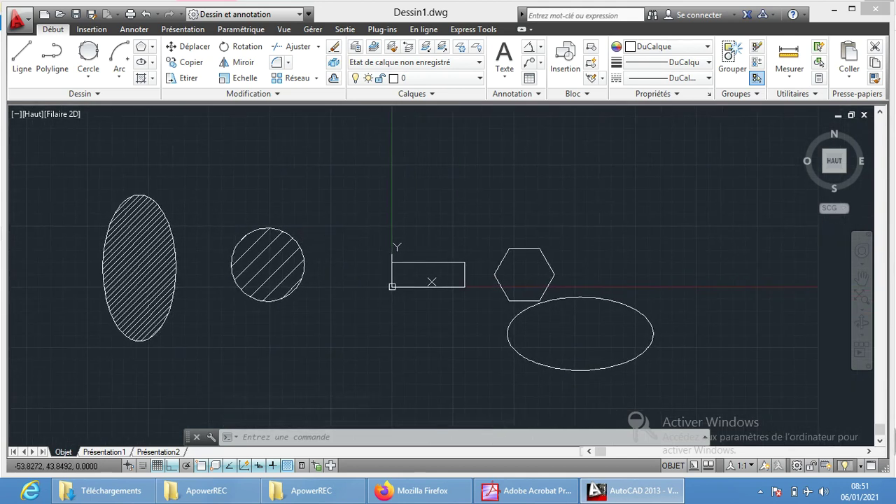
click(141, 79)
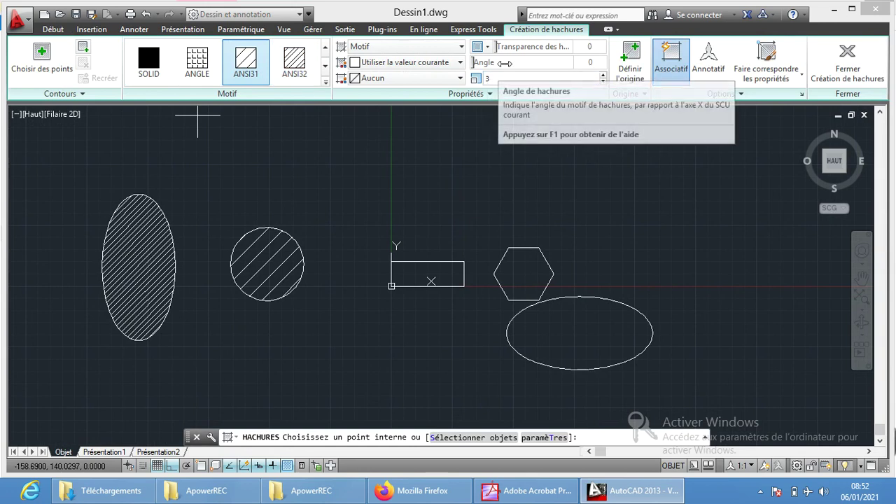
click(504, 62)
text(90)
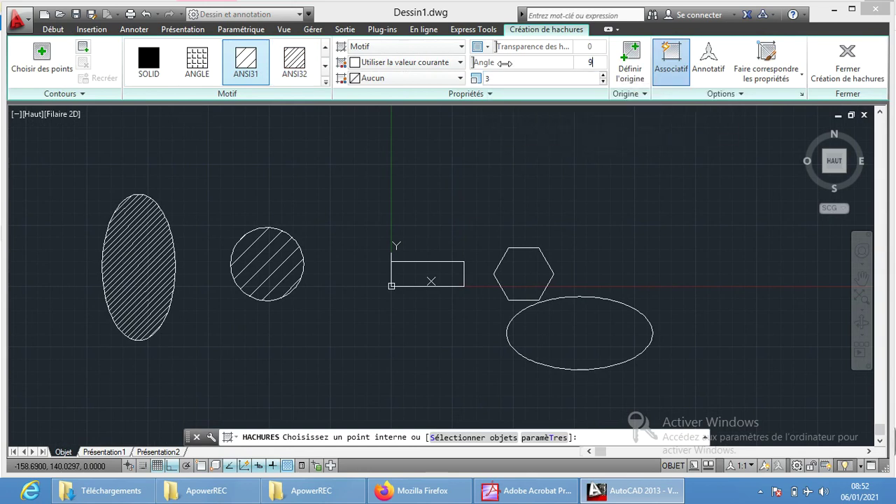
click(78, 65)
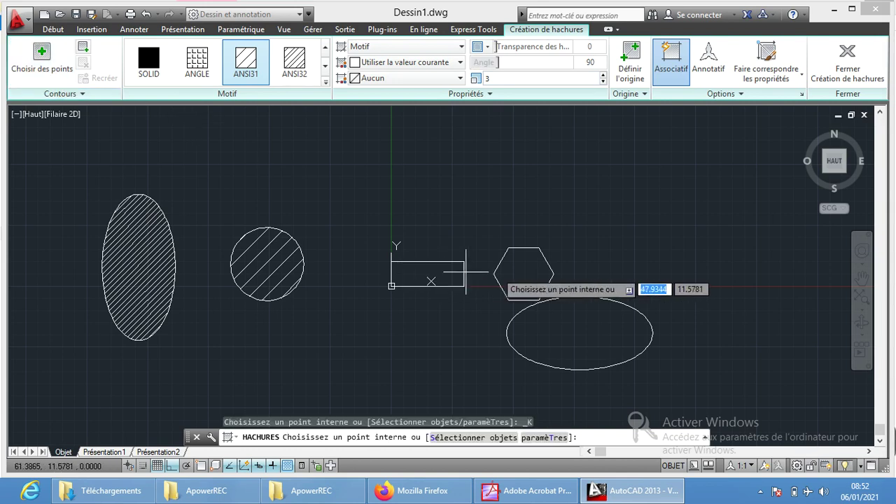
click(525, 268)
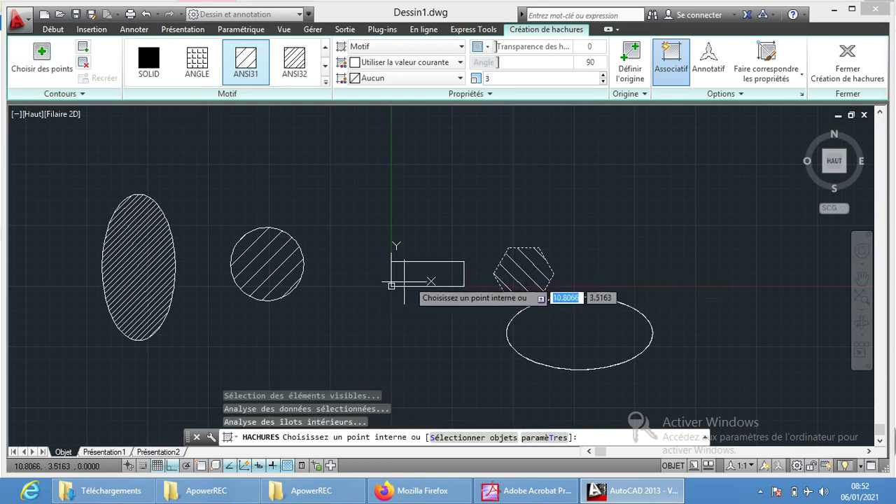
click(419, 271)
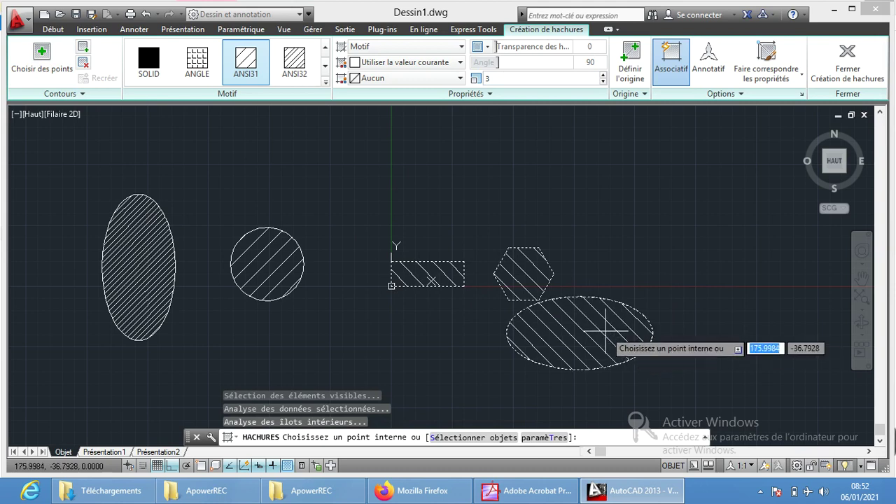
click(604, 330)
key(Return)
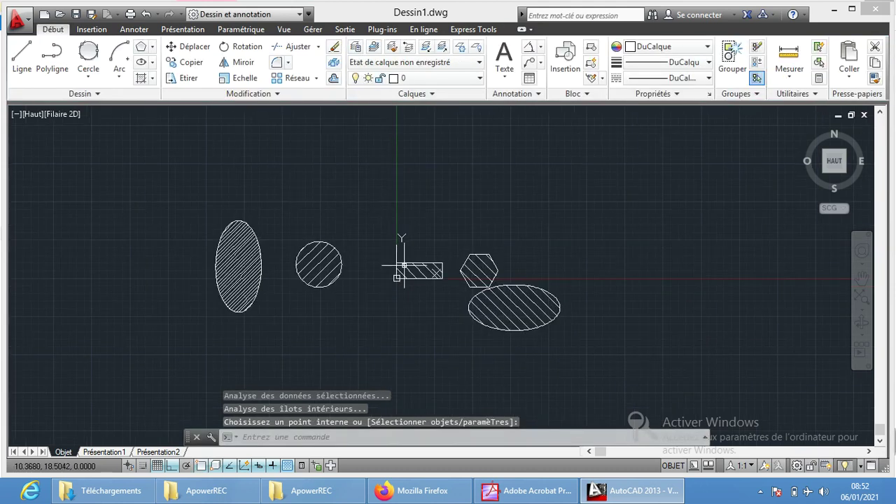
scroll(423, 315, up, 2)
middle_drag(305, 235, 300, 285)
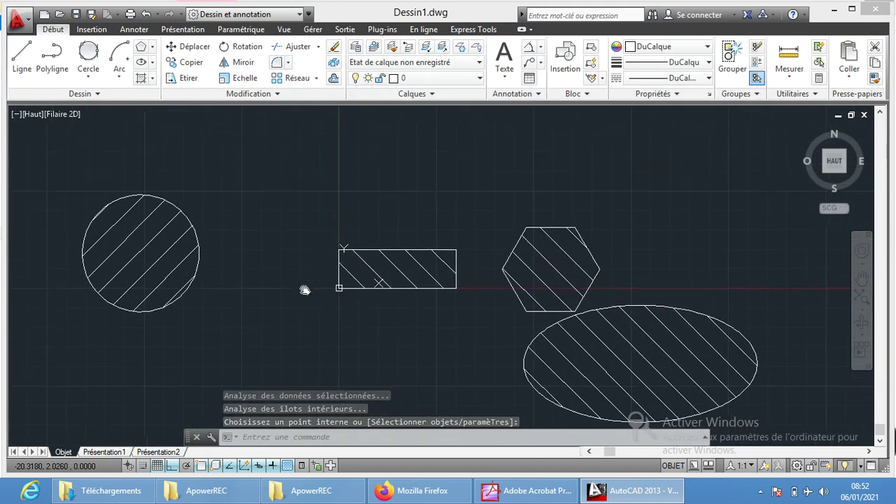
middle_drag(477, 300, 476, 263)
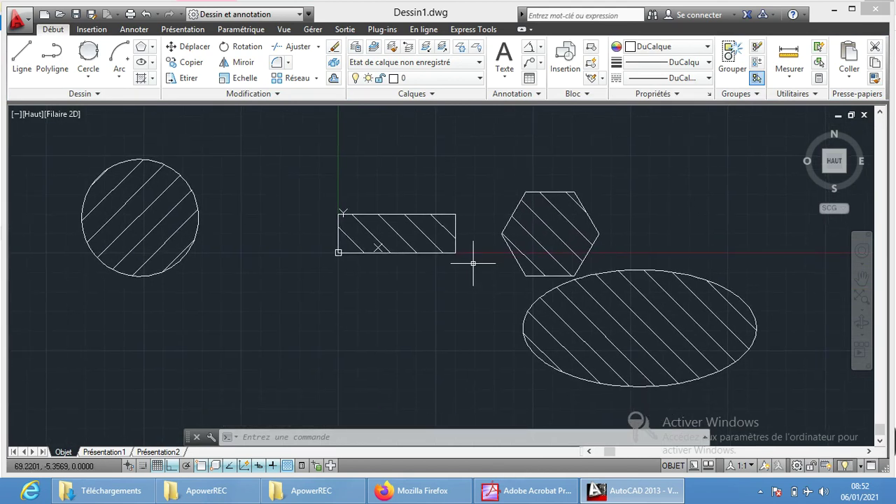
scroll(473, 263, down, 4)
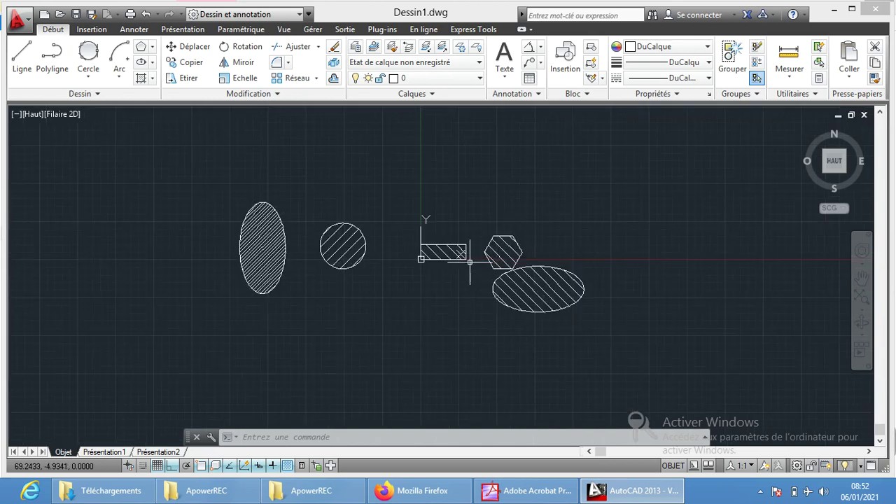
click(148, 15)
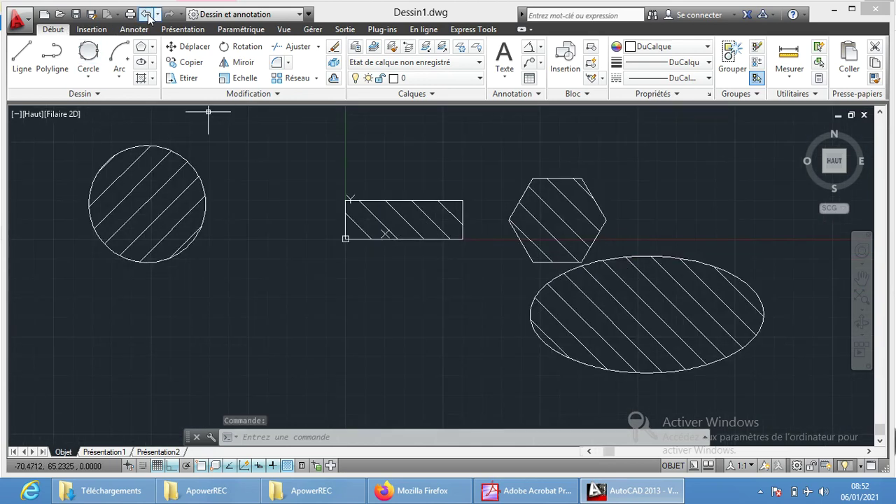
click(147, 15)
click(148, 15)
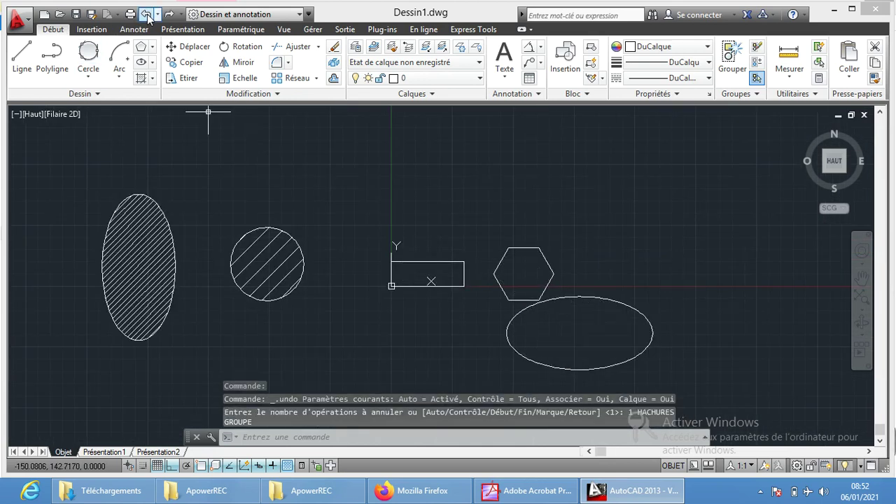
click(148, 15)
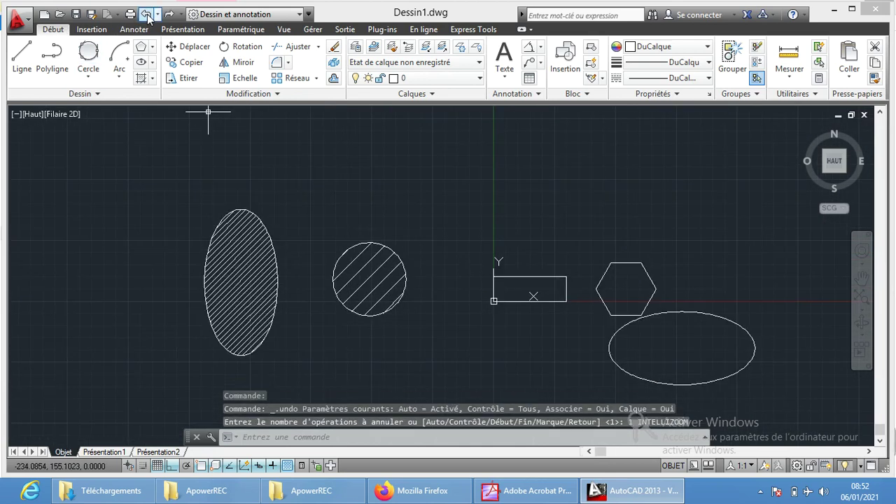
Fill the rectangle, hexagon and lower ellipse with a white-to-white (Blanc) gradient
click(153, 79)
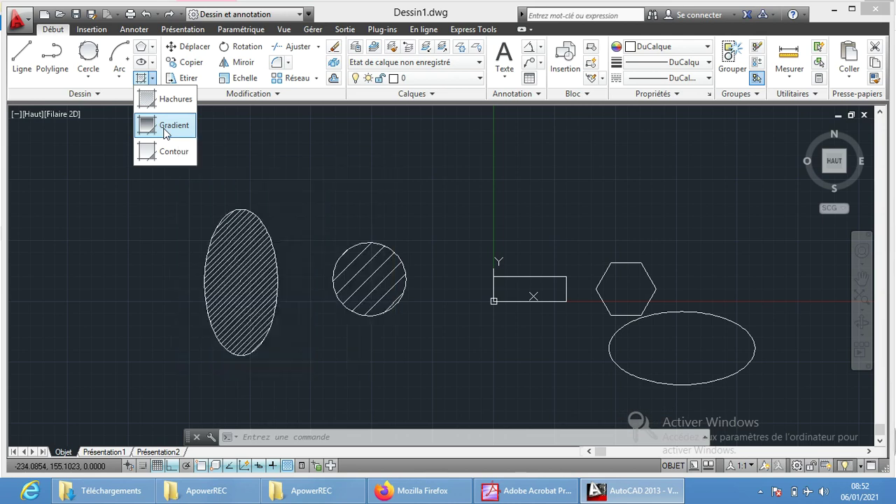
click(166, 130)
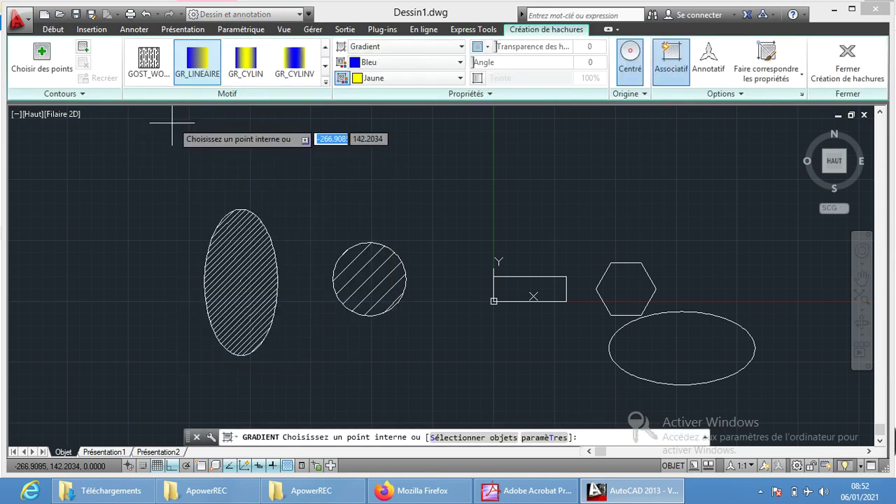
click(412, 63)
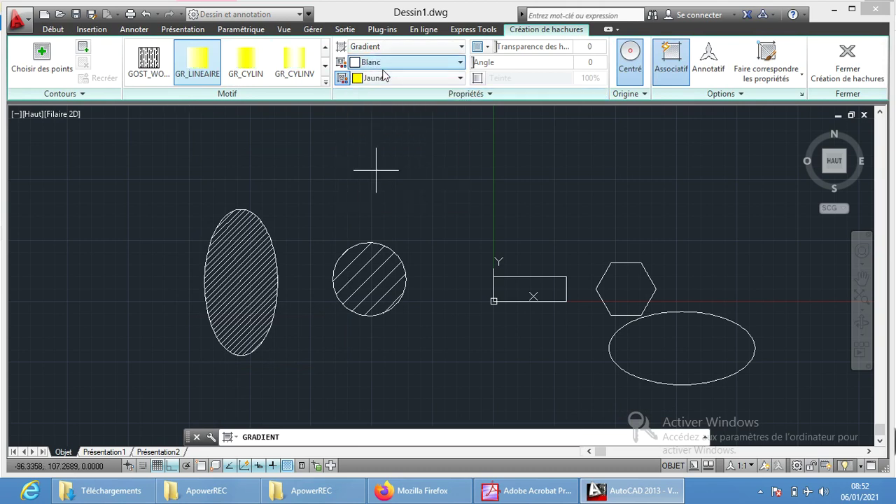
click(383, 78)
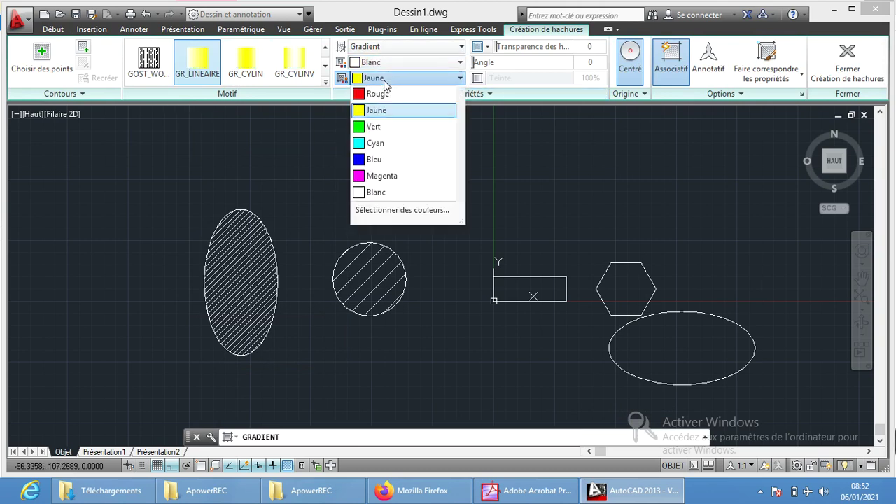
click(375, 192)
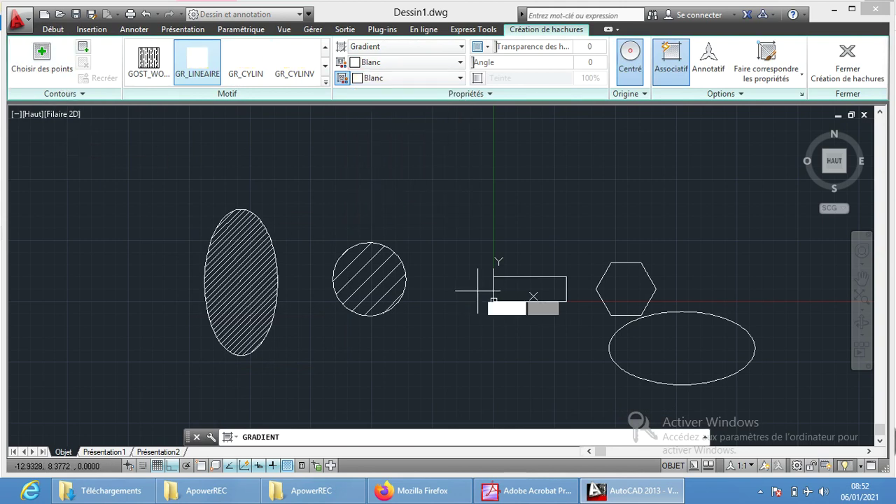
click(519, 287)
click(613, 287)
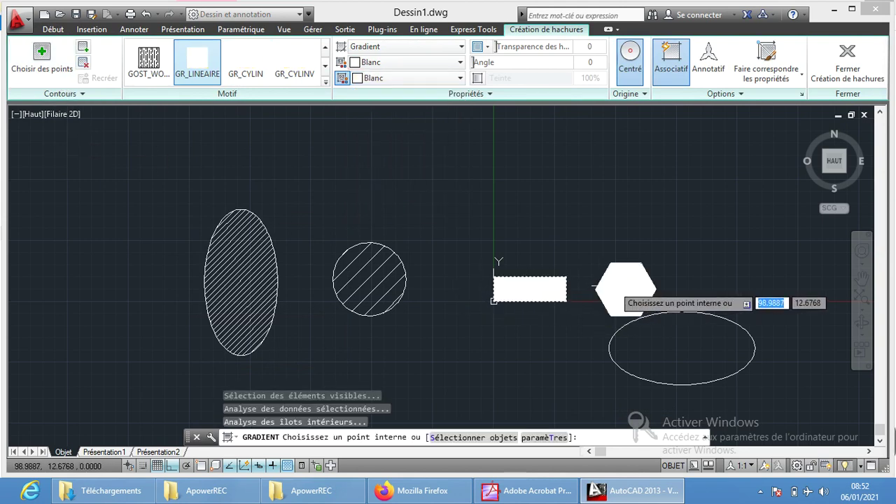
click(648, 341)
key(Return)
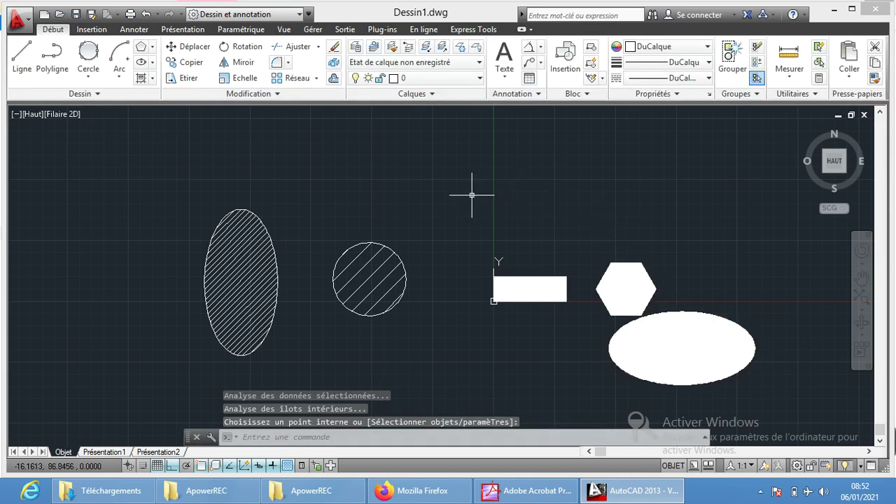
click(103, 98)
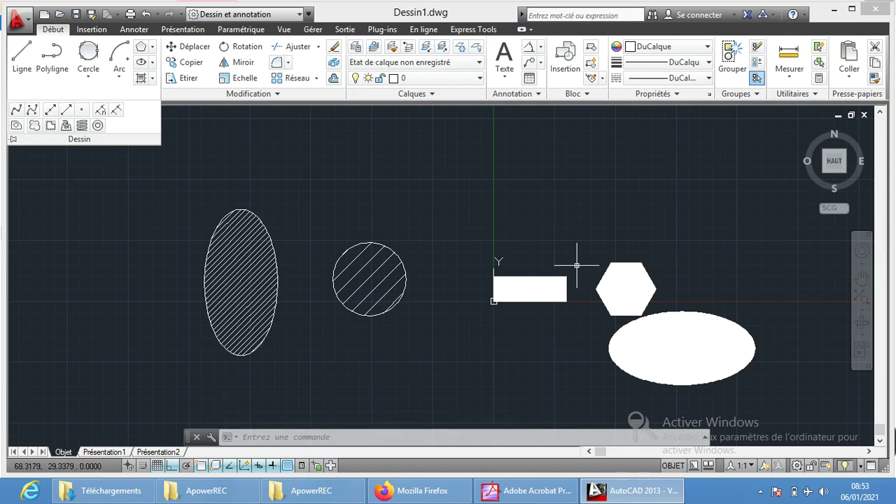
Window-select all eight shapes and fills and delete them
click(600, 210)
click(735, 250)
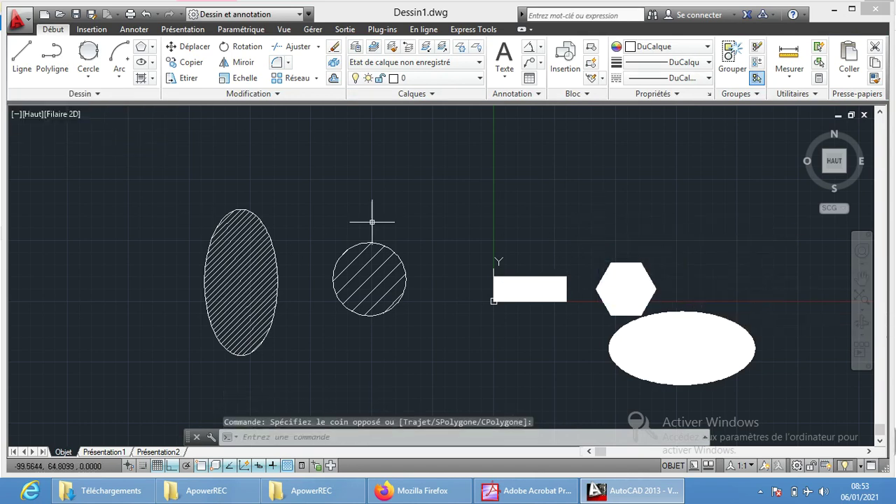
click(148, 166)
click(809, 416)
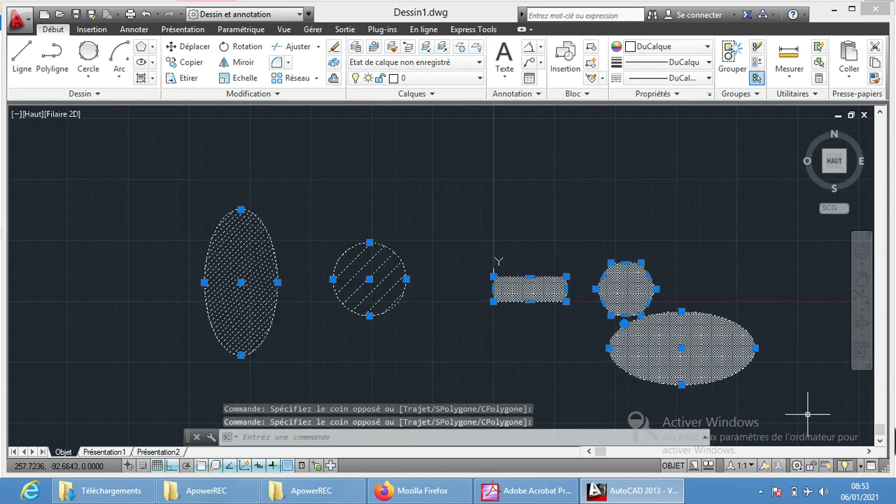
key(Delete)
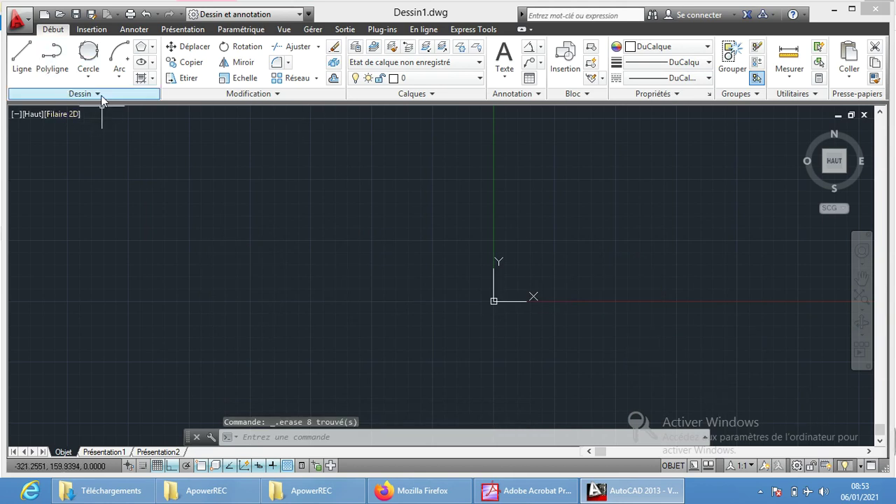
click(101, 95)
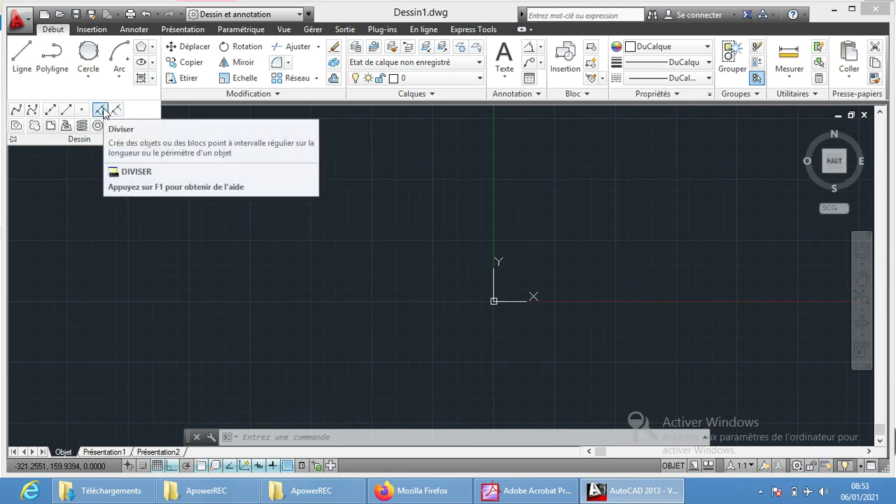
Draw a 100-unit horizontal line from point 0,0 and zoom in on it
click(22, 55)
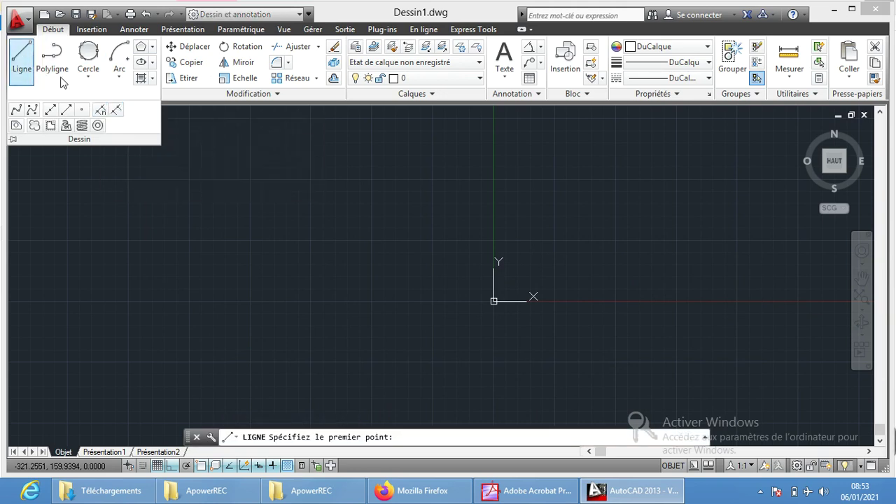
text(0)
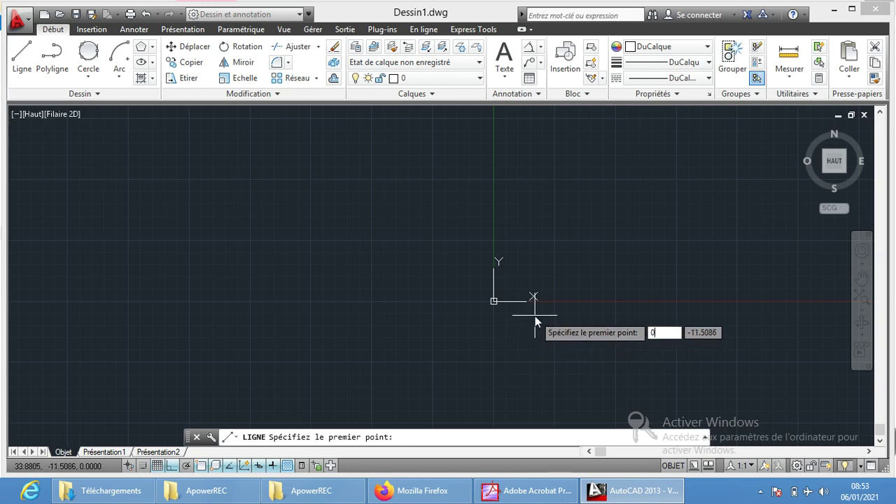
key(Tab)
text(0)
key(Return)
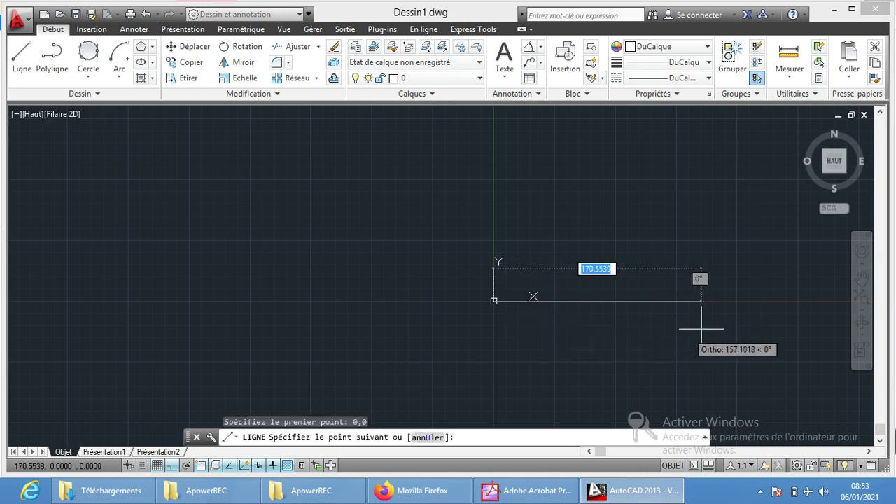
text(1)
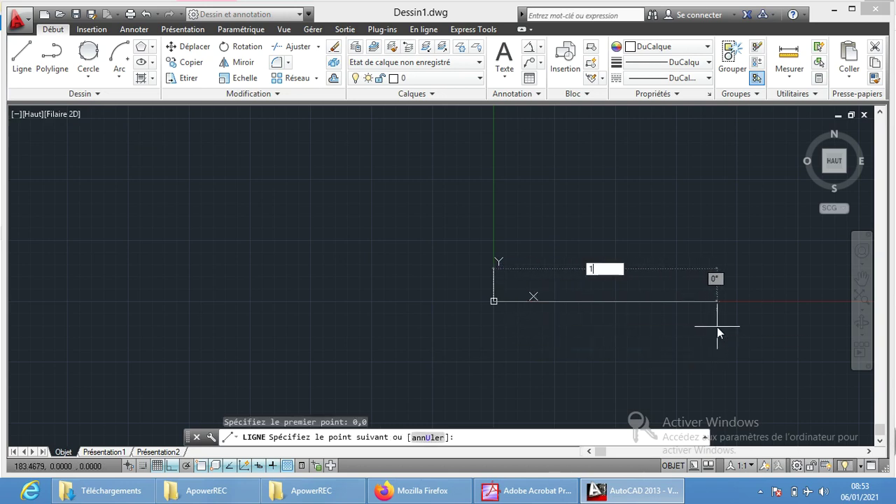
text(00)
key(Return)
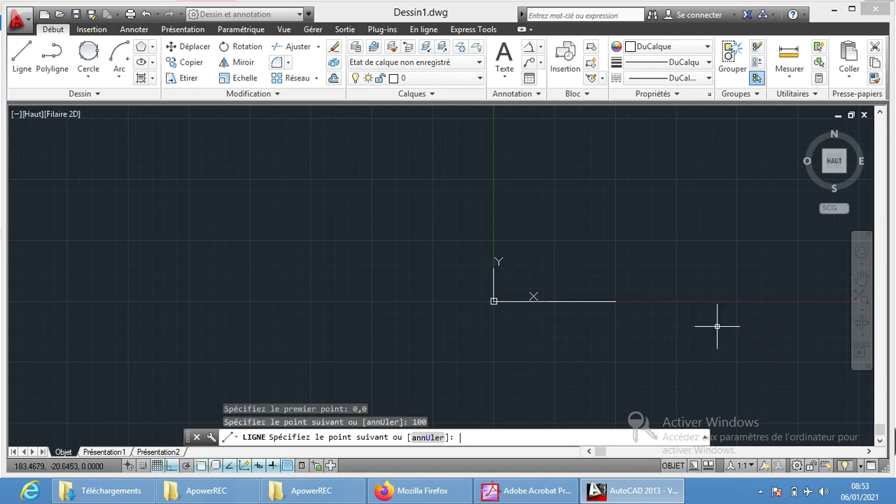
key(Return)
middle_drag(651, 315, 393, 285)
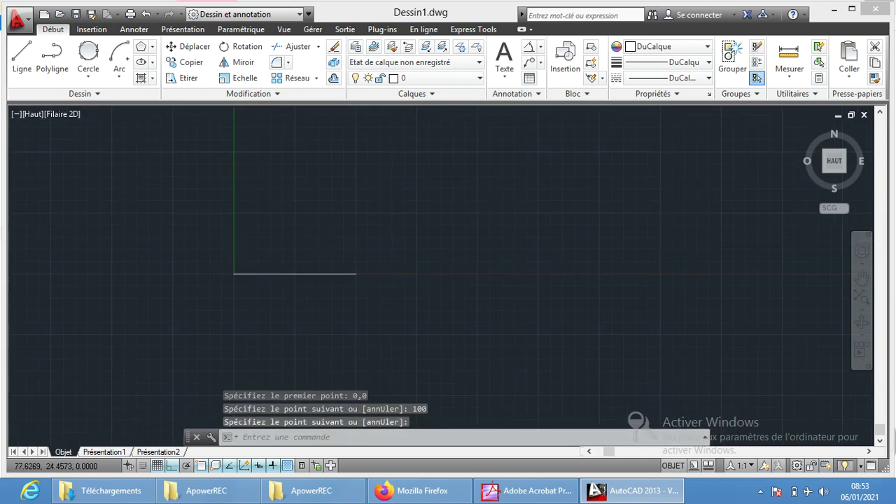
scroll(294, 254, up, 1)
scroll(292, 257, up, 1)
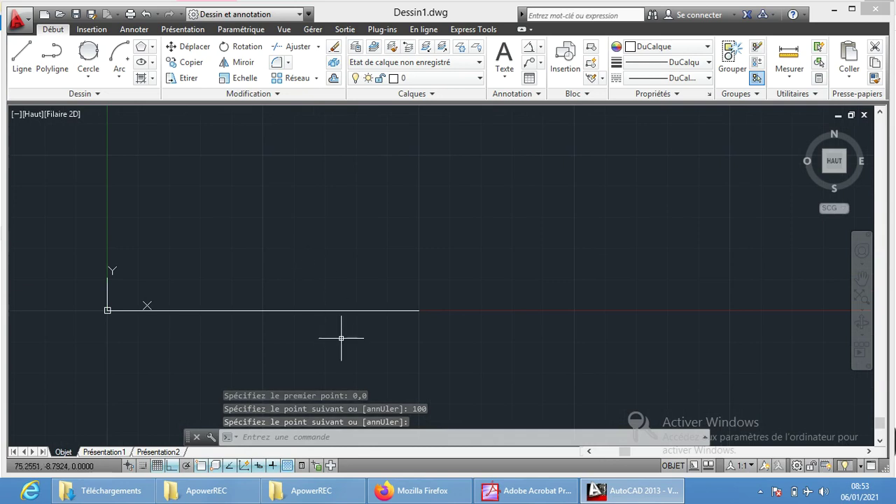
click(346, 309)
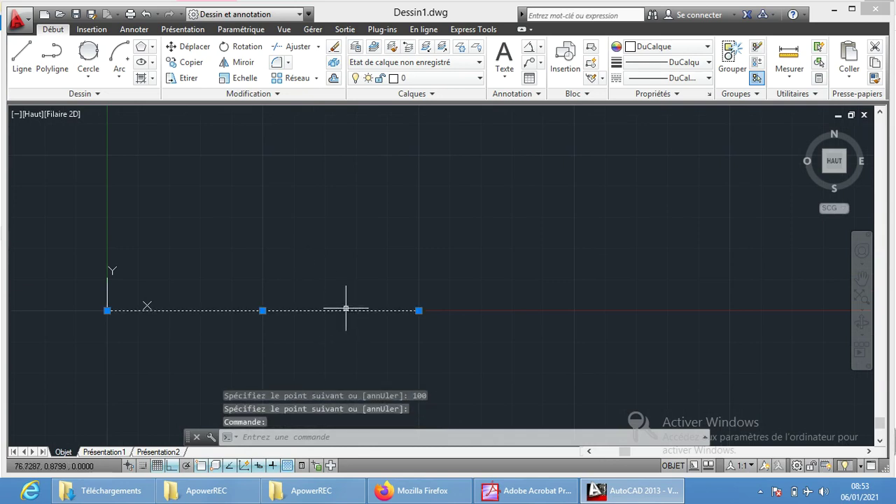
key(Escape)
key(Escape)
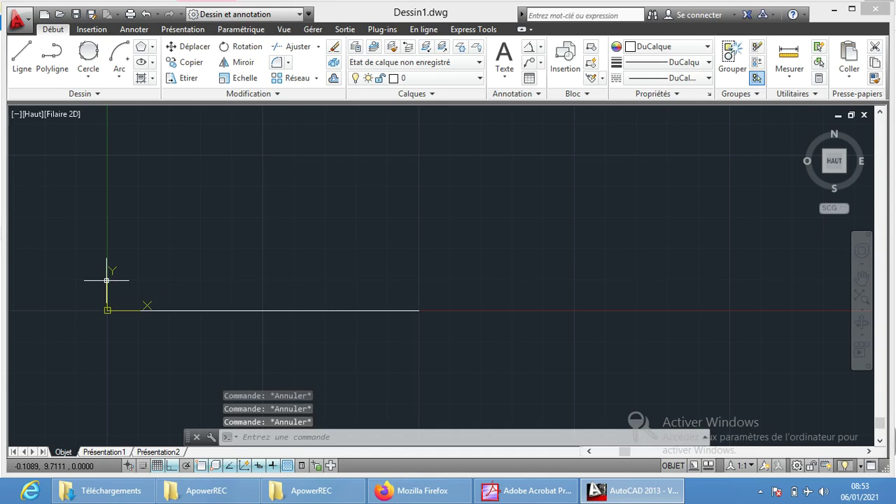
Run Diviser on the horizontal line with 5 segments
click(97, 94)
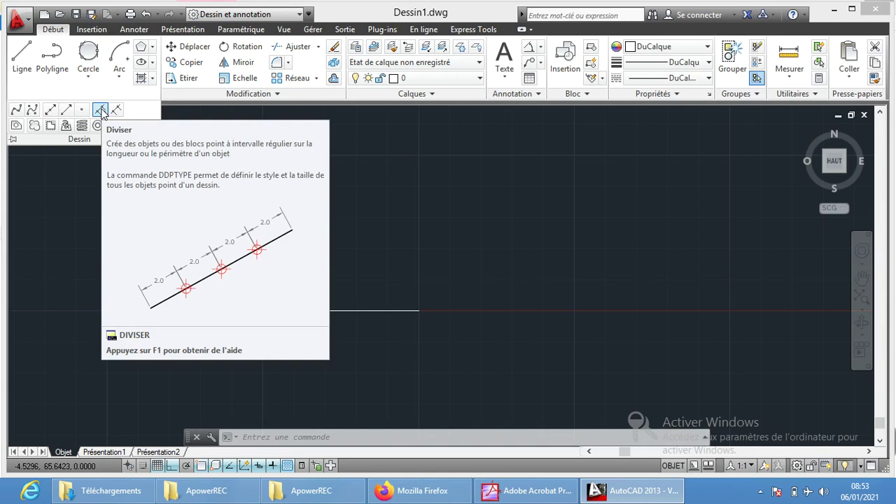
click(100, 111)
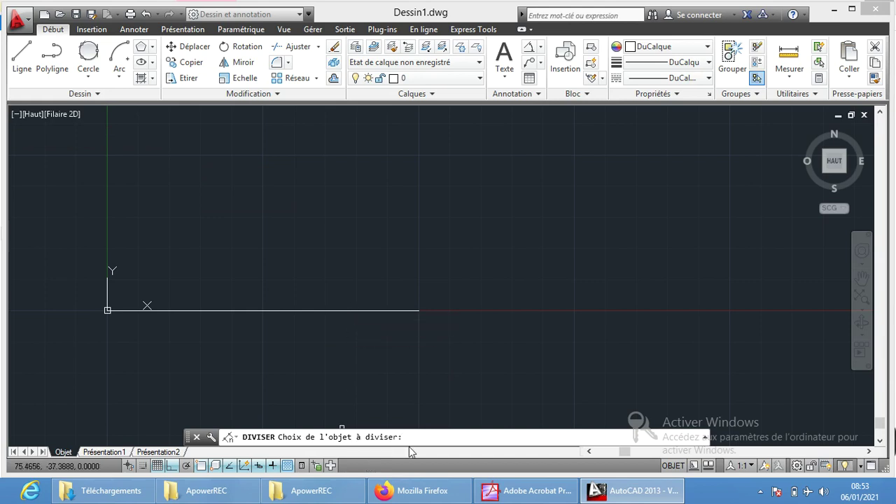
click(334, 310)
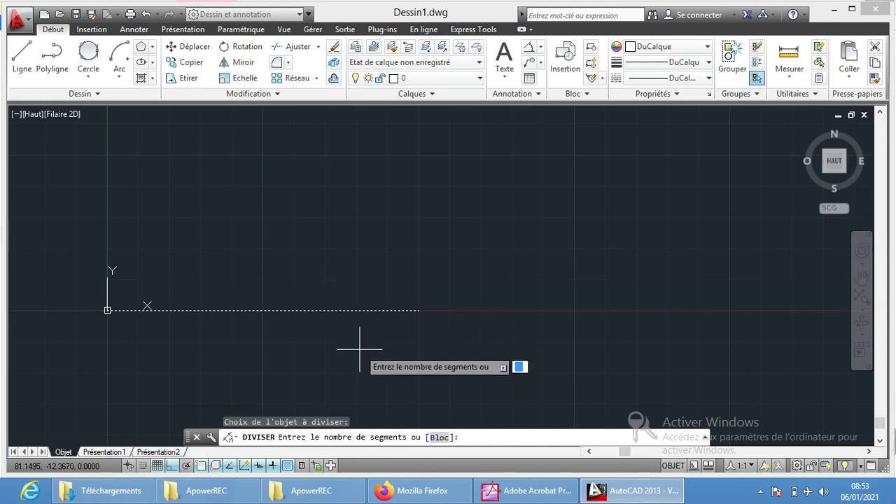
text(5)
key(Return)
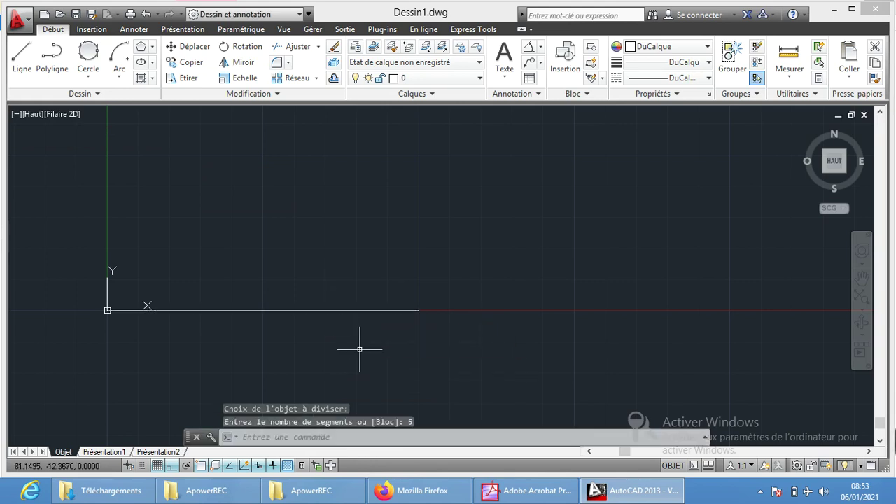
middle_drag(236, 274, 298, 241)
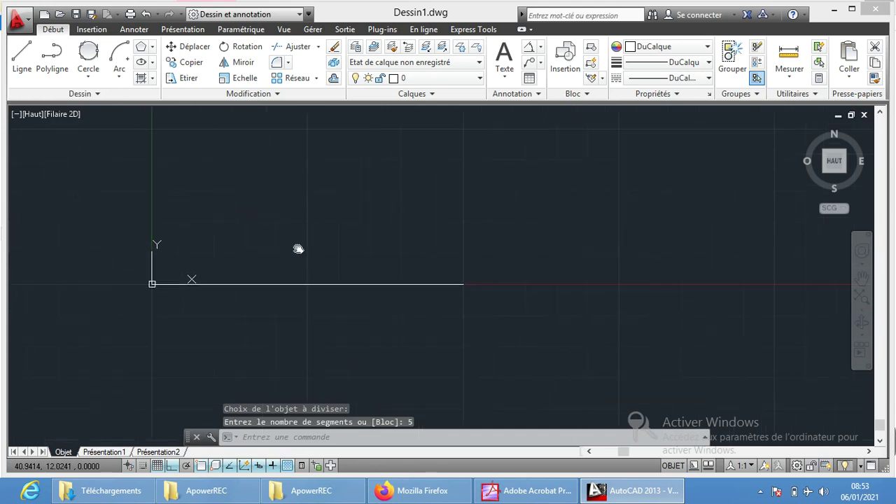
Draw vertical lines hanging down from the 80- and 60-unit division nodes
click(21, 56)
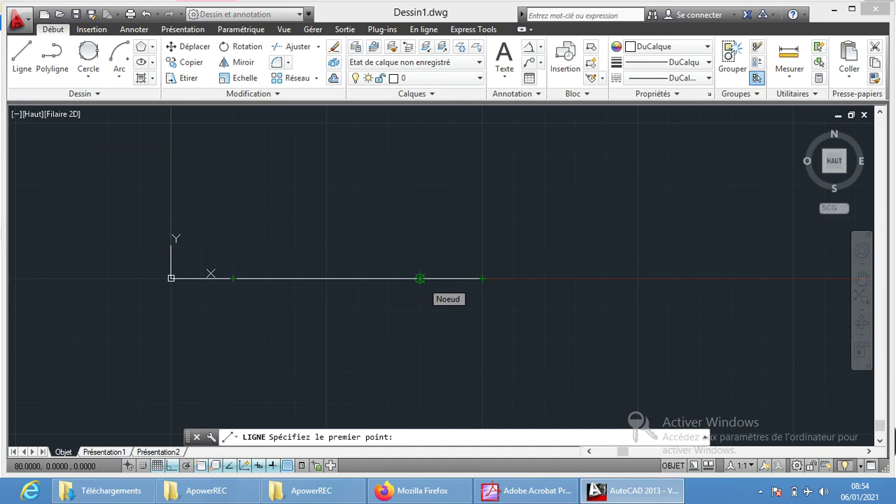
click(420, 278)
click(405, 345)
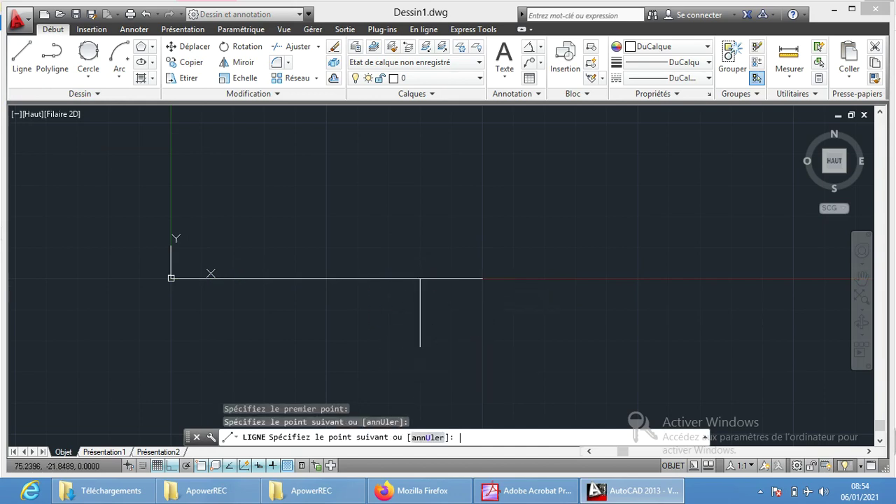
key(Return)
key(Return)
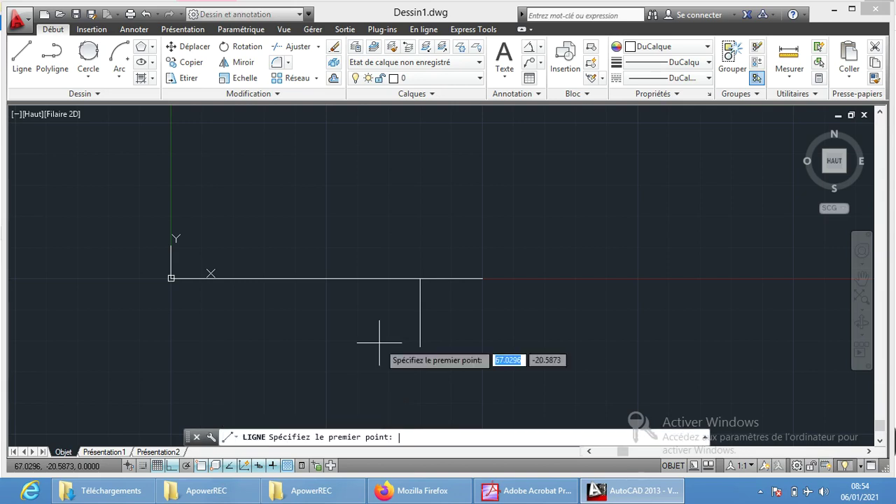
click(357, 278)
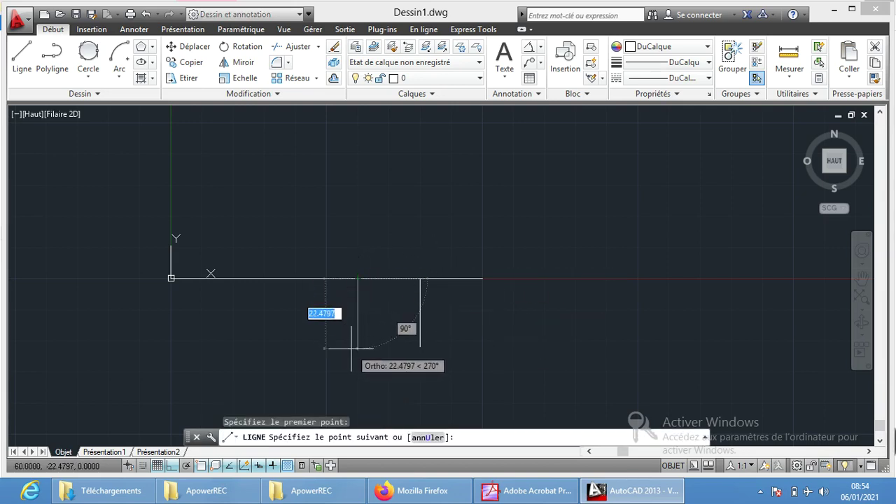
click(351, 348)
key(Return)
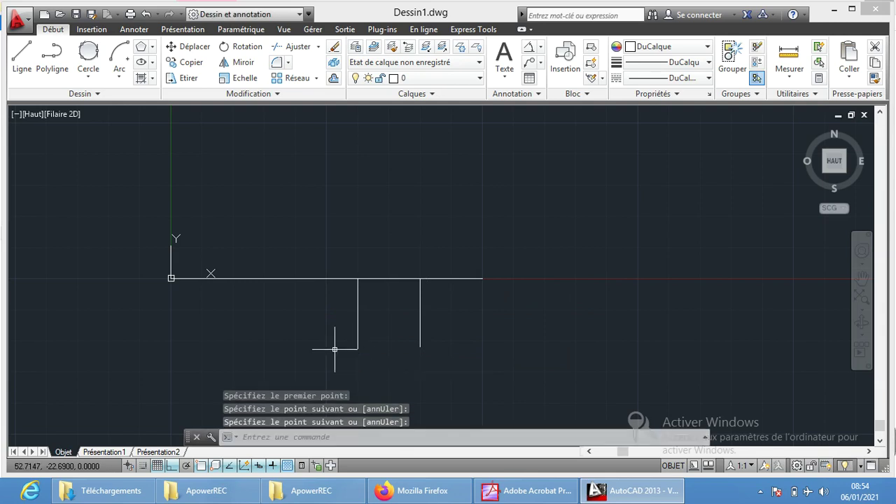
Draw vertical lines hanging down from the 40- and 20-unit division nodes
key(Return)
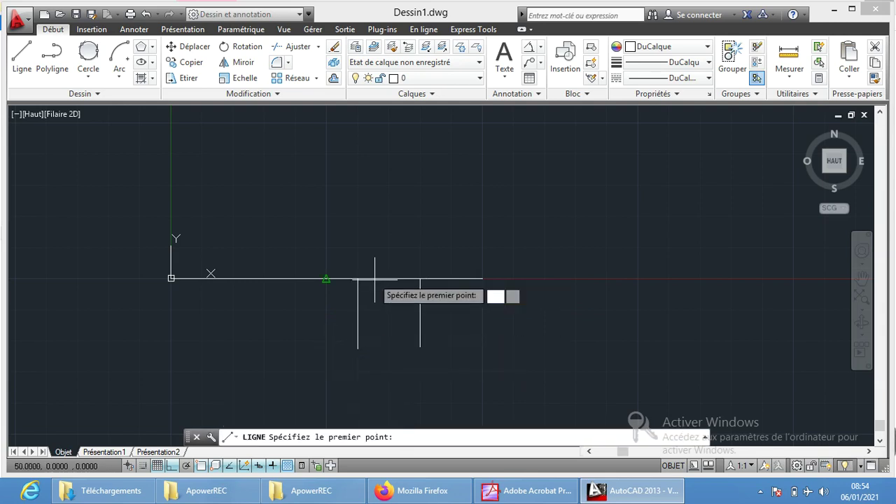
click(295, 278)
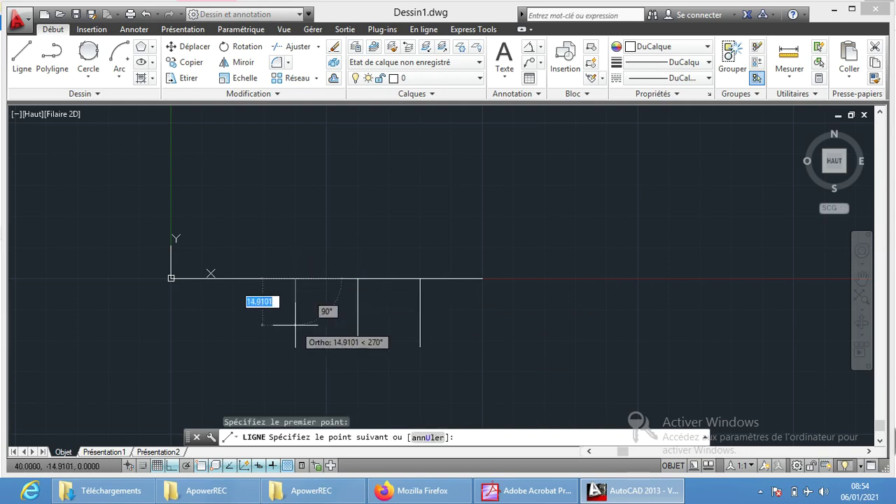
click(294, 329)
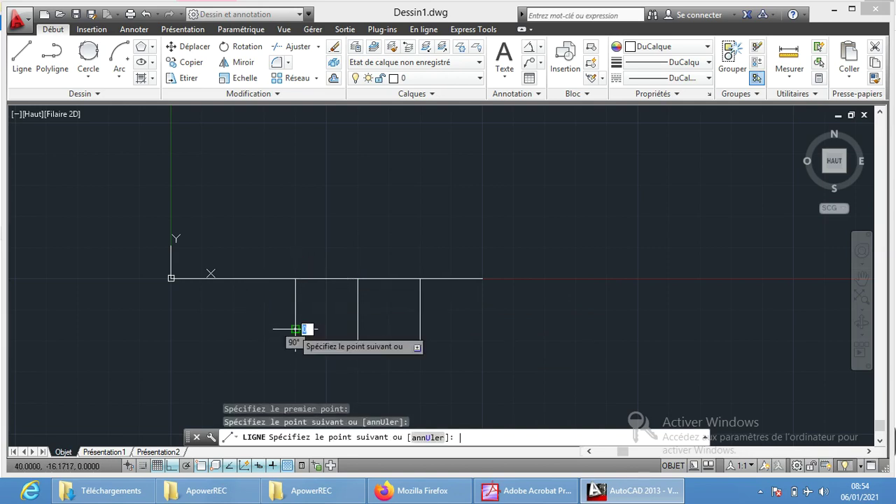
key(Return)
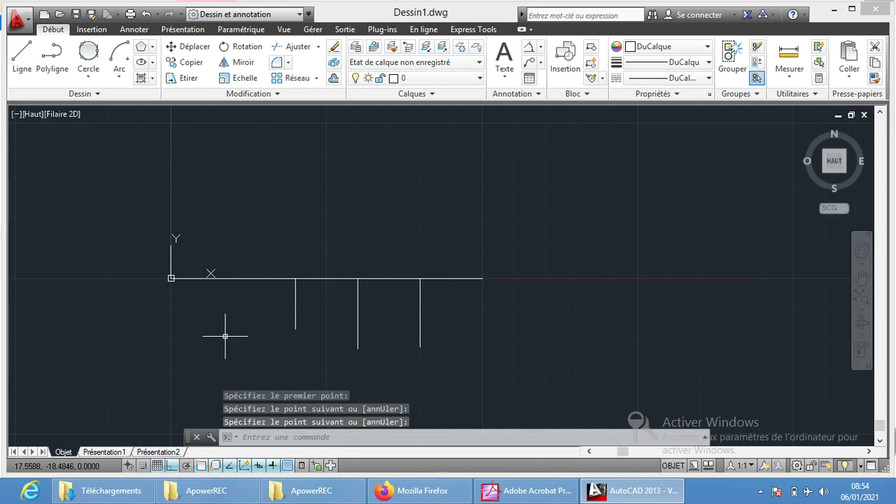
key(Return)
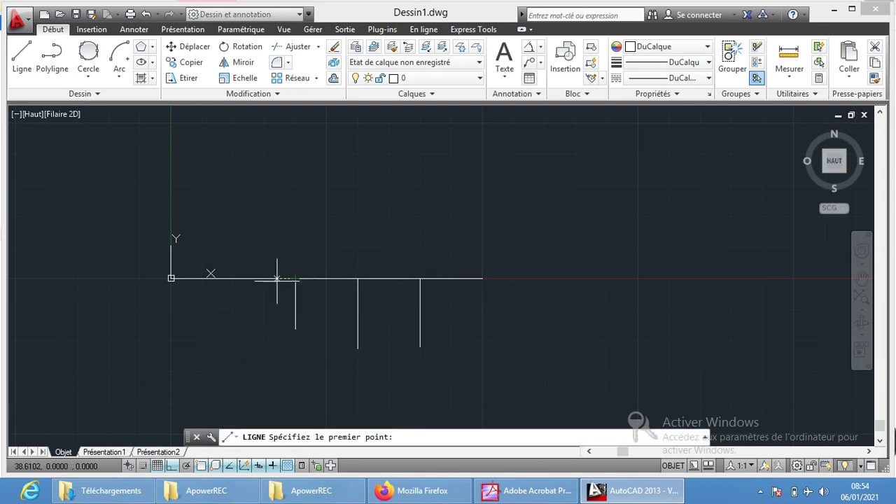
click(233, 279)
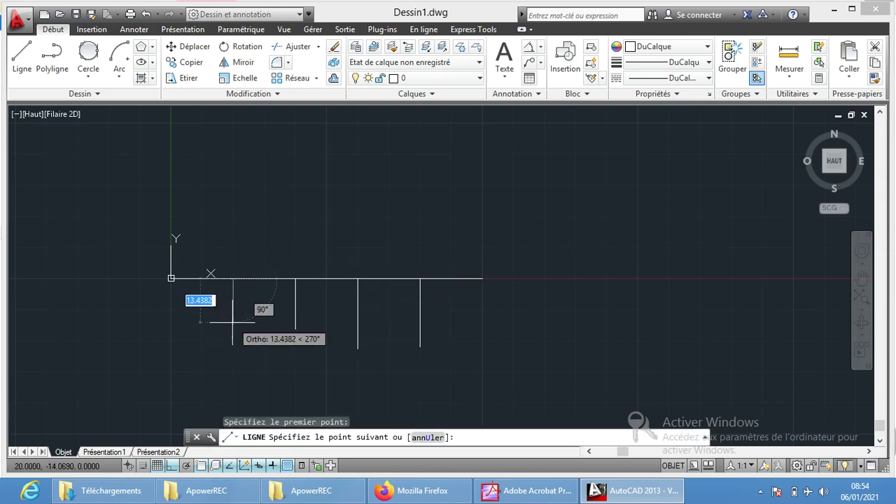
click(232, 361)
key(Return)
key(Return)
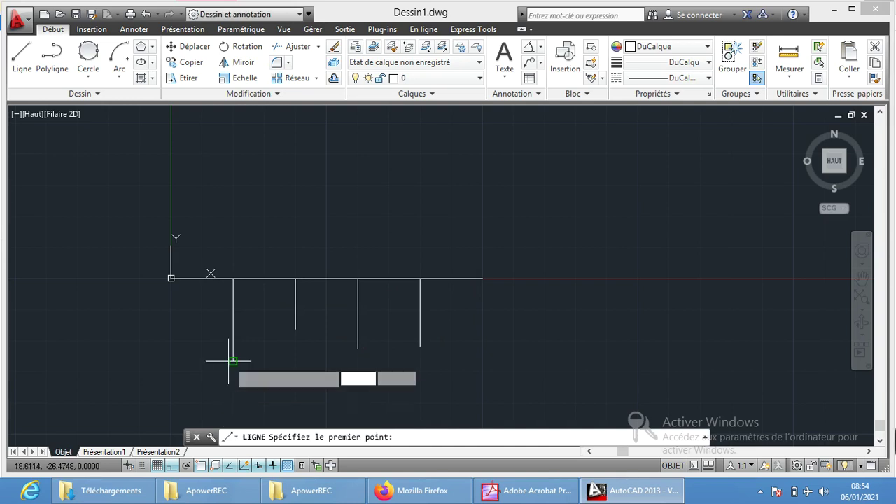
key(Escape)
key(Escape)
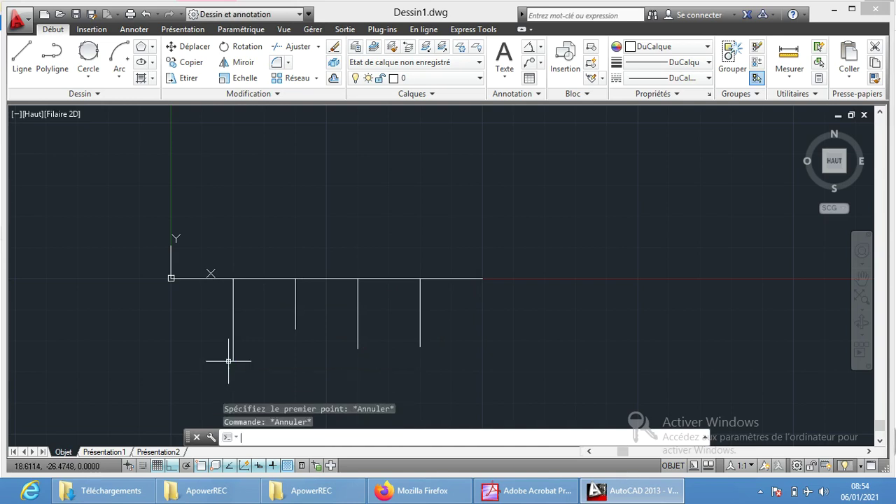
Expand the Draw (Dessin) panel's extra tools and cancel the stray selection window
click(94, 93)
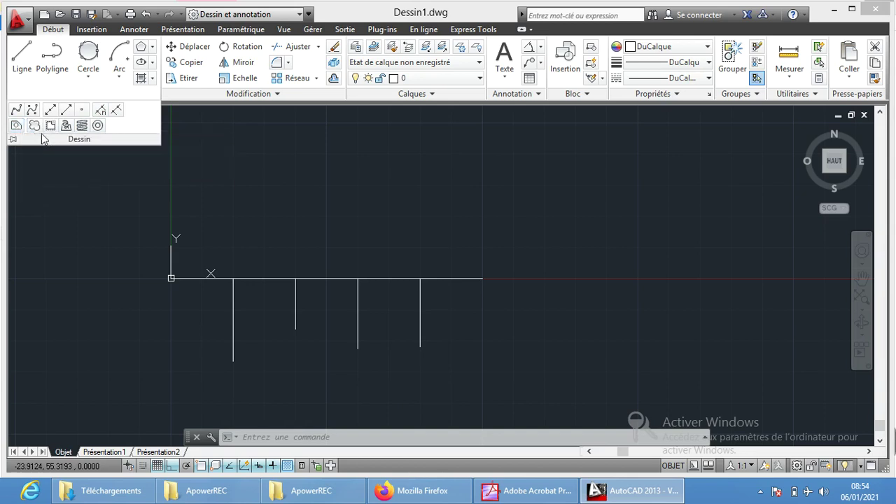
click(17, 125)
click(340, 193)
click(382, 161)
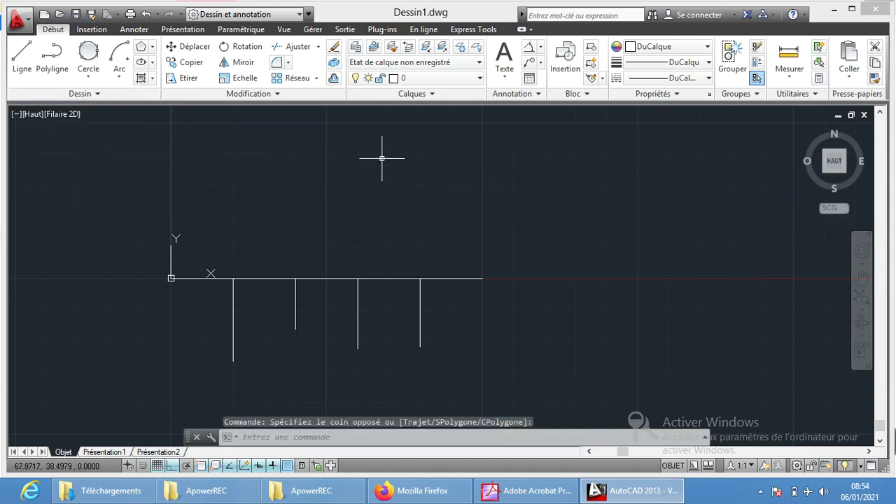
Expand and collapse the Modify (Modification) panel, then minimize AutoCAD to File Explorer
click(277, 95)
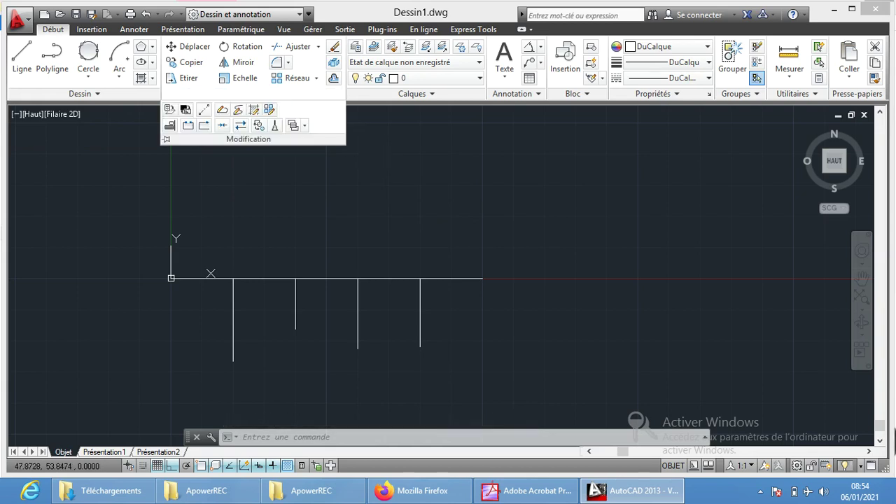
click(369, 190)
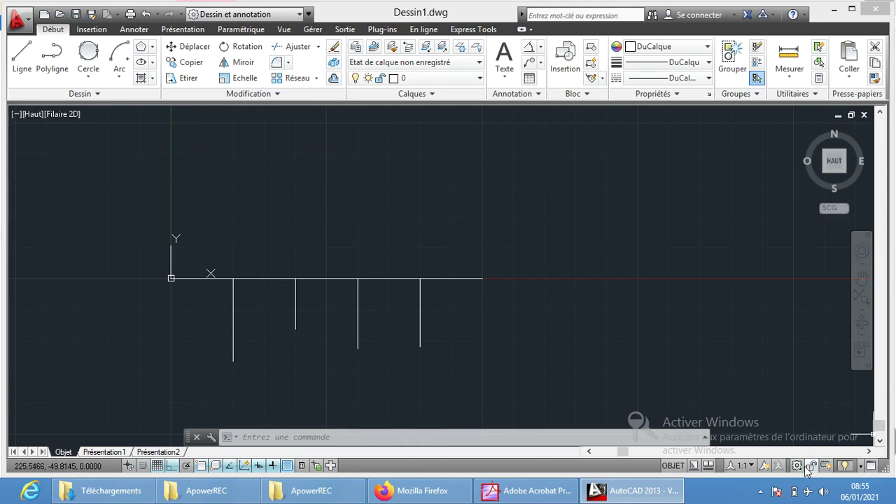
click(832, 10)
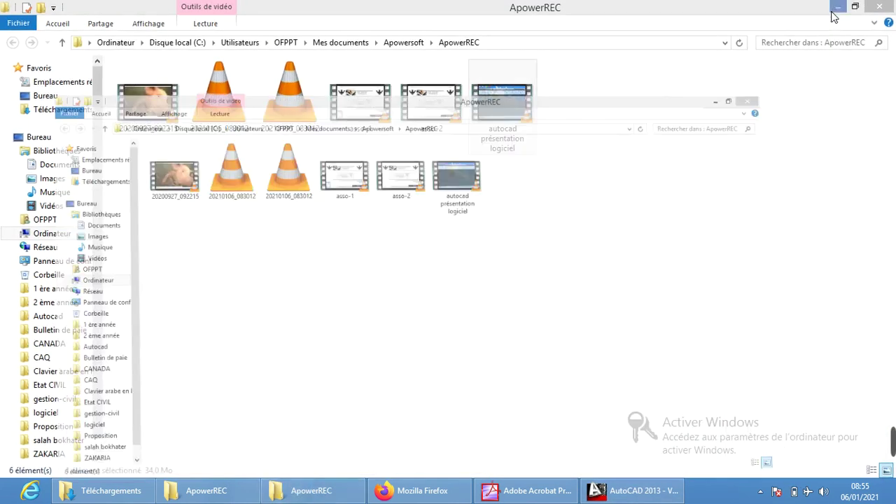